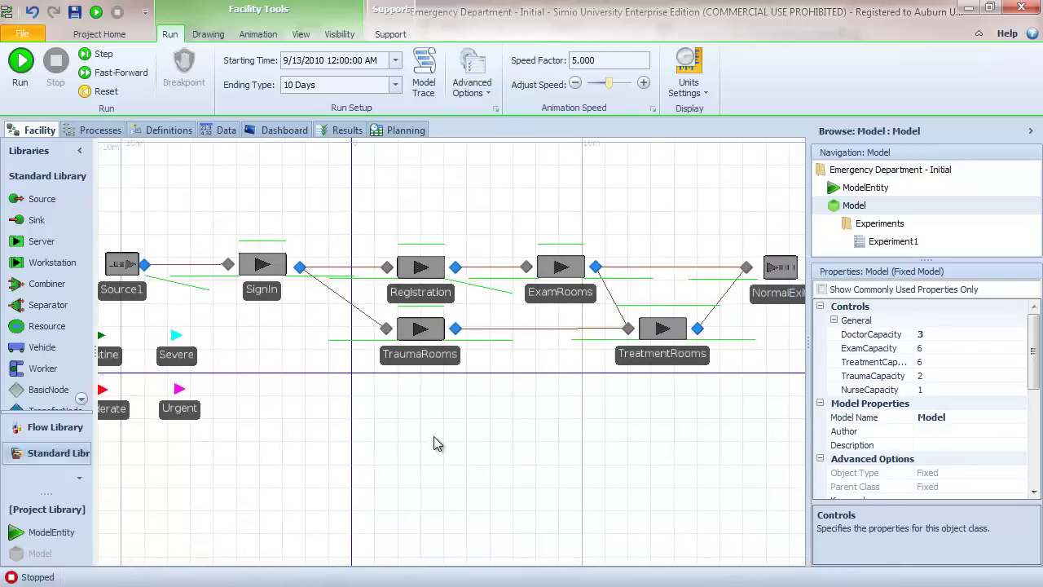
Bring the whole emergency department layout into view and examine the Routine entity and Source1's entity arrival settings.
drag(461, 472, 436, 440)
scroll(473, 371, down, 3)
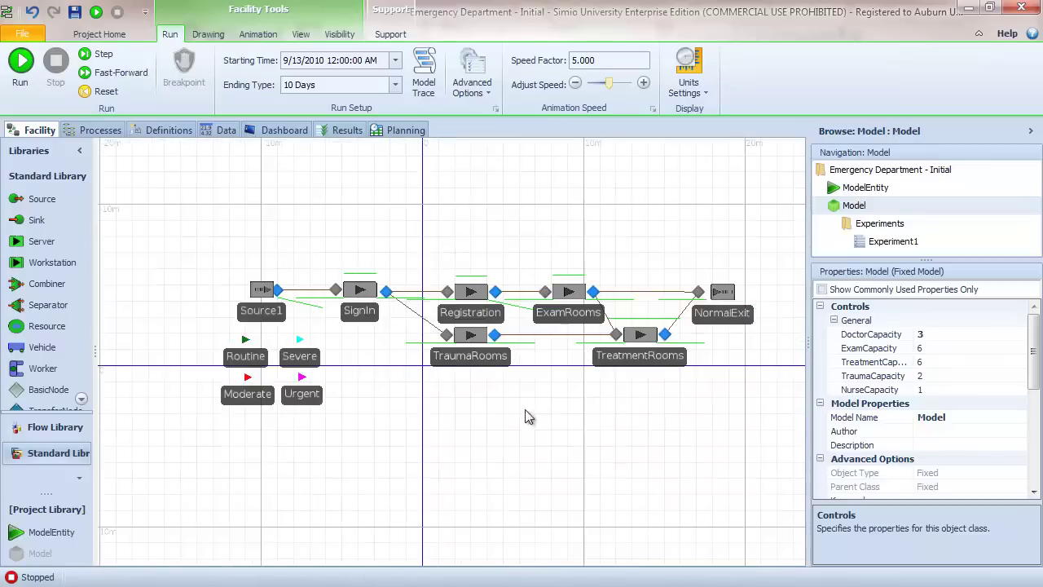
drag(549, 424, 504, 413)
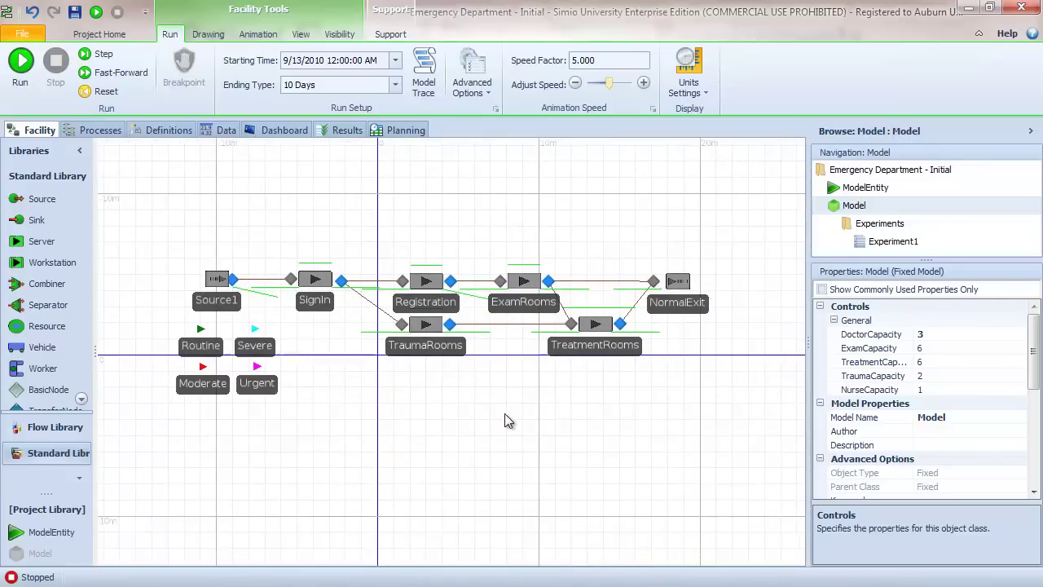
click(204, 349)
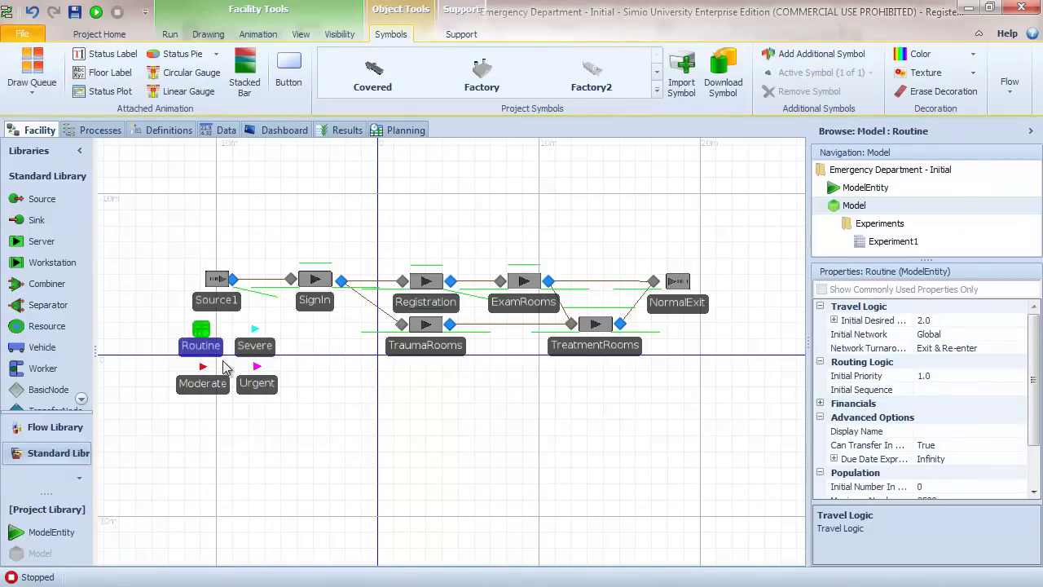
click(276, 419)
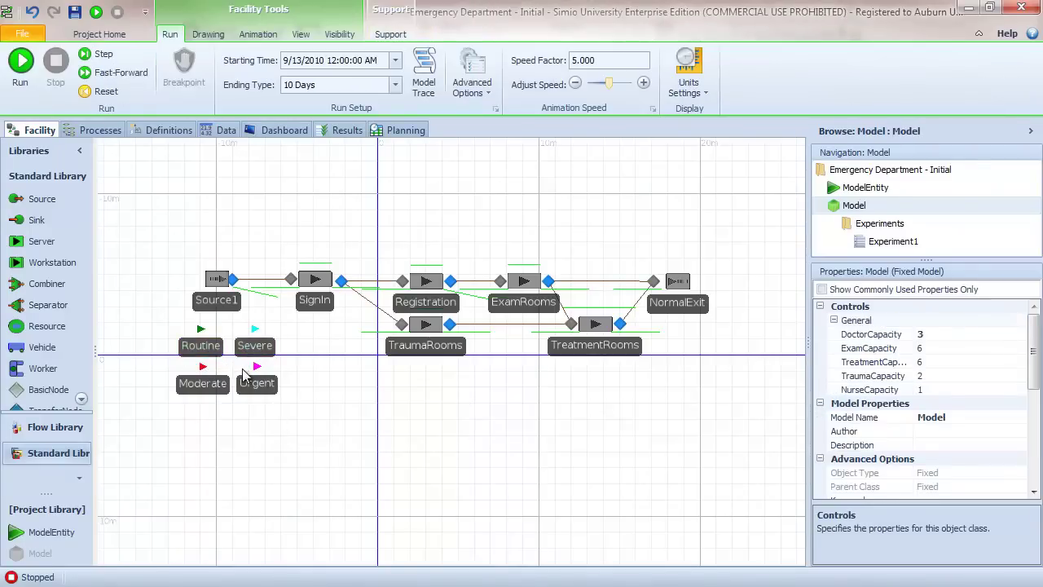
click(229, 307)
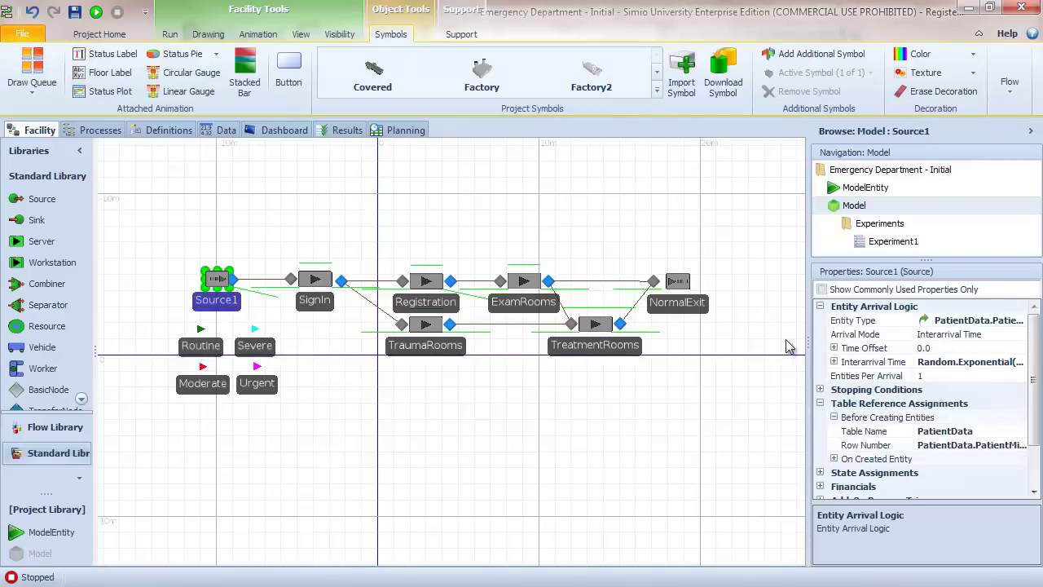
drag(808, 343, 769, 342)
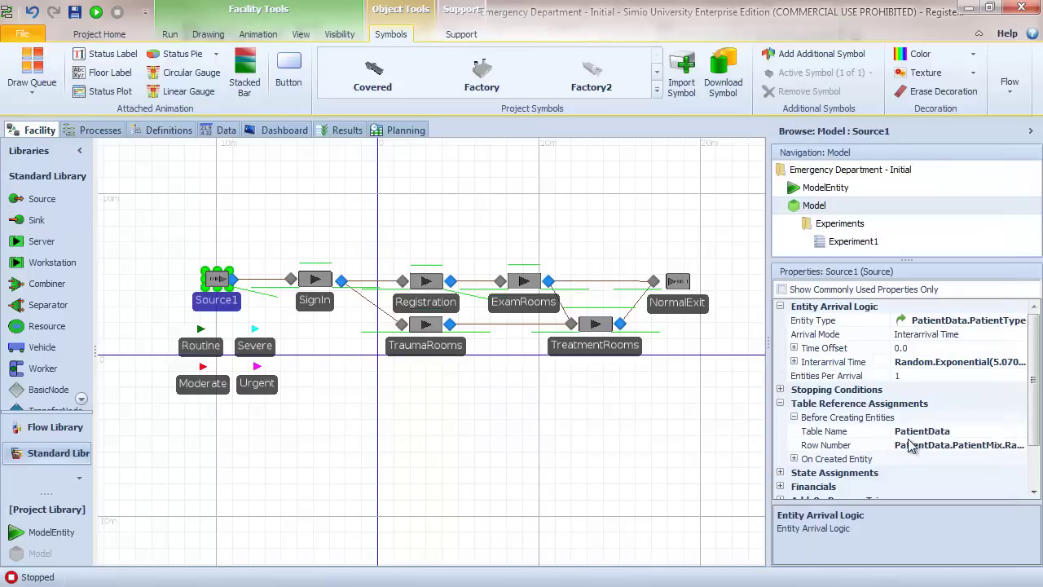
Examine the Patient Data table, the Routine patient's related treatment rows, and the full Treatments table.
click(227, 131)
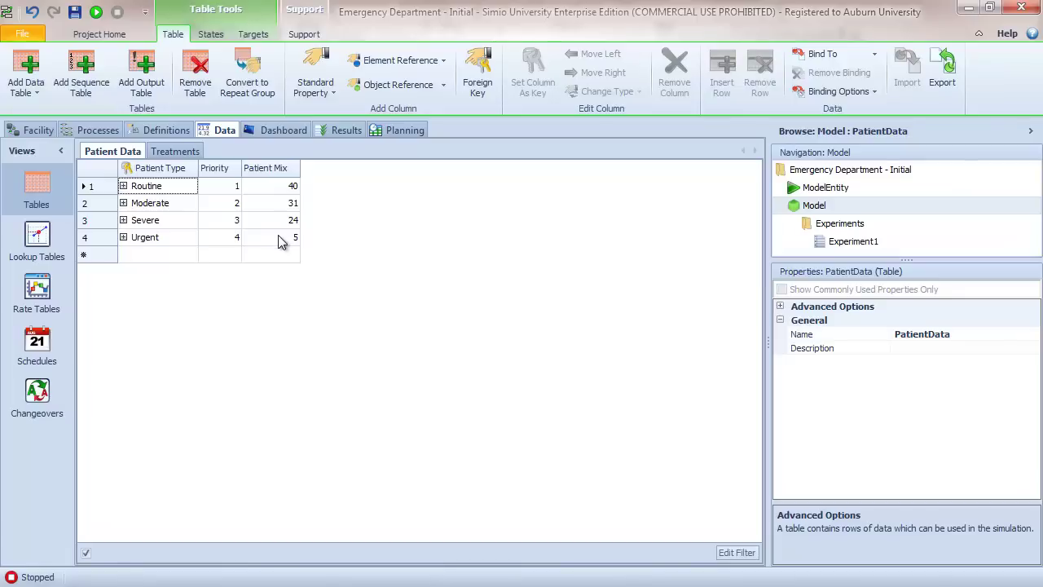
click(124, 187)
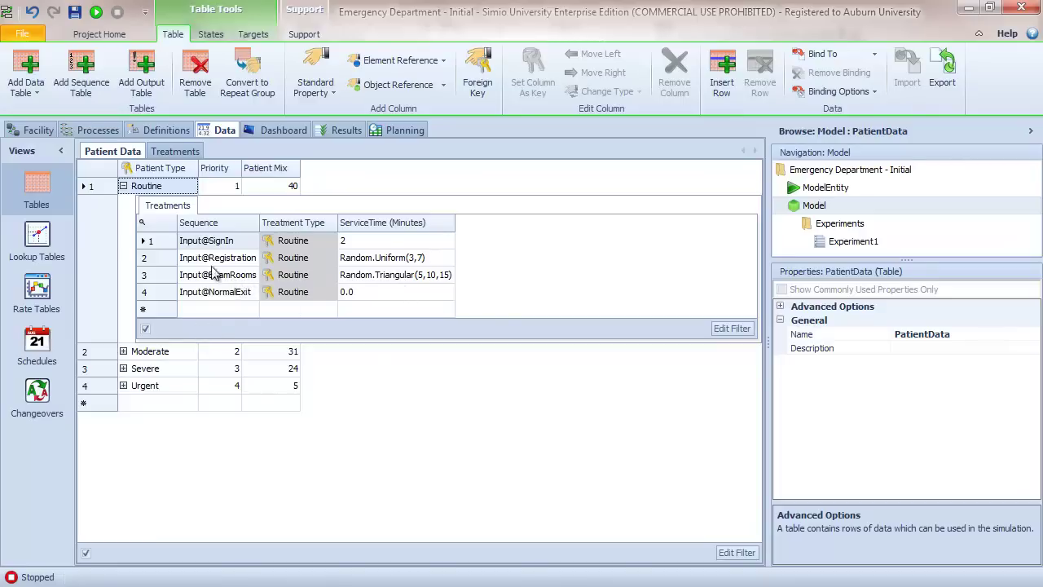
click(123, 186)
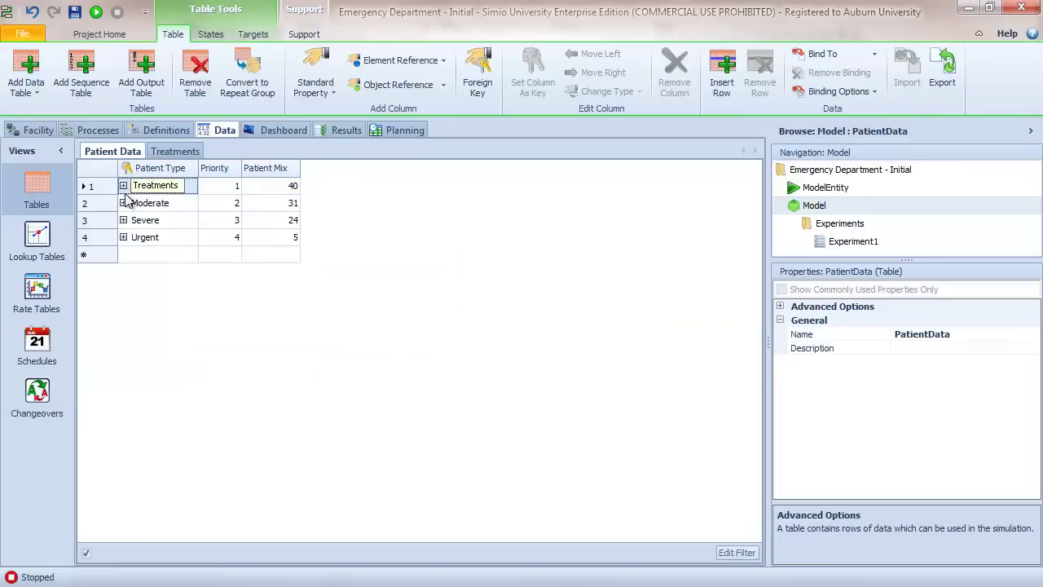
click(162, 155)
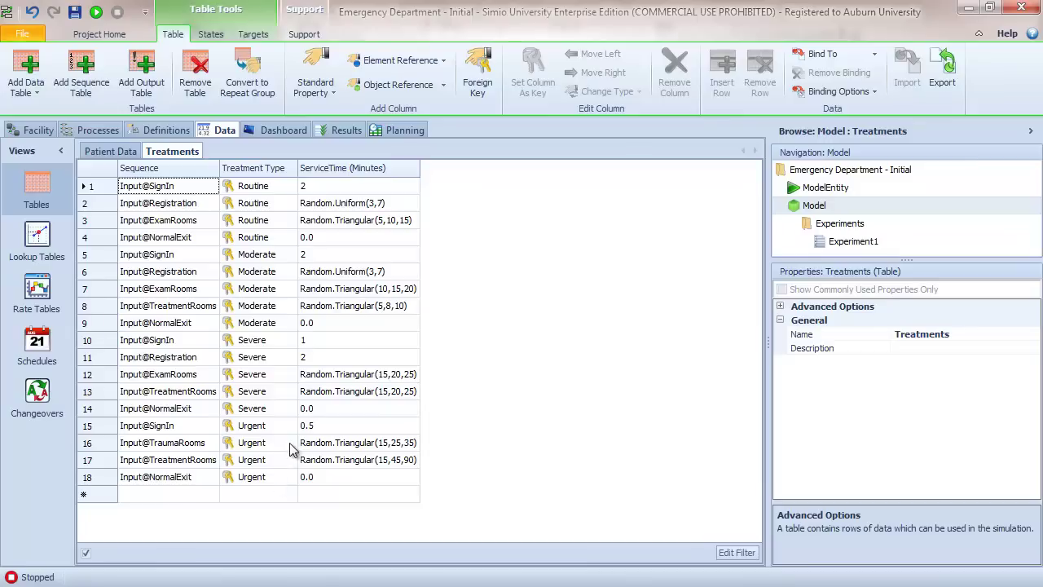
Examine the SignIn server's ranking and processing time properties and its output node's routing logic in the facility model.
click(33, 130)
click(326, 313)
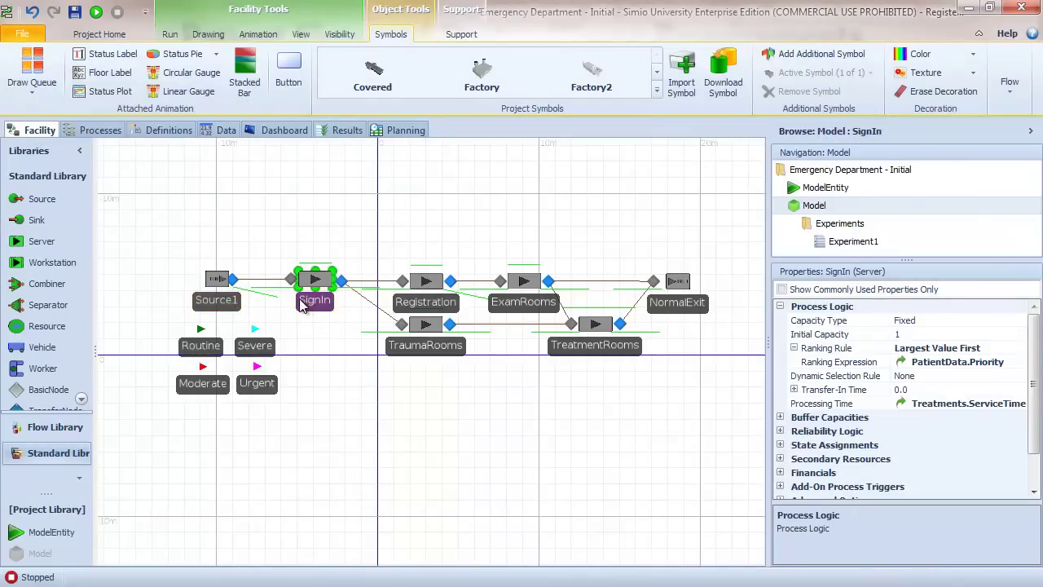
scroll(787, 377, down, 1)
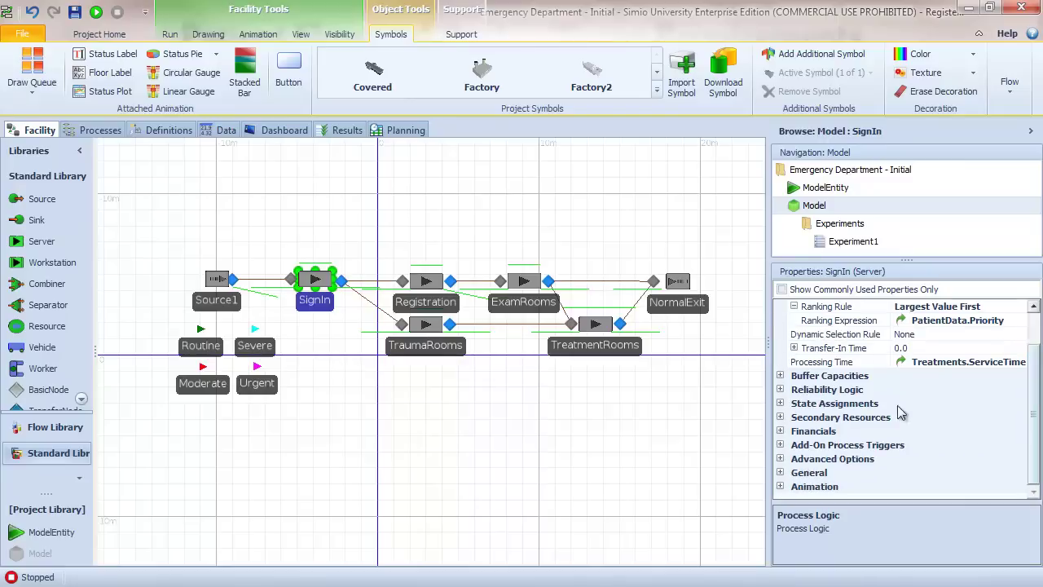
drag(771, 380, 743, 383)
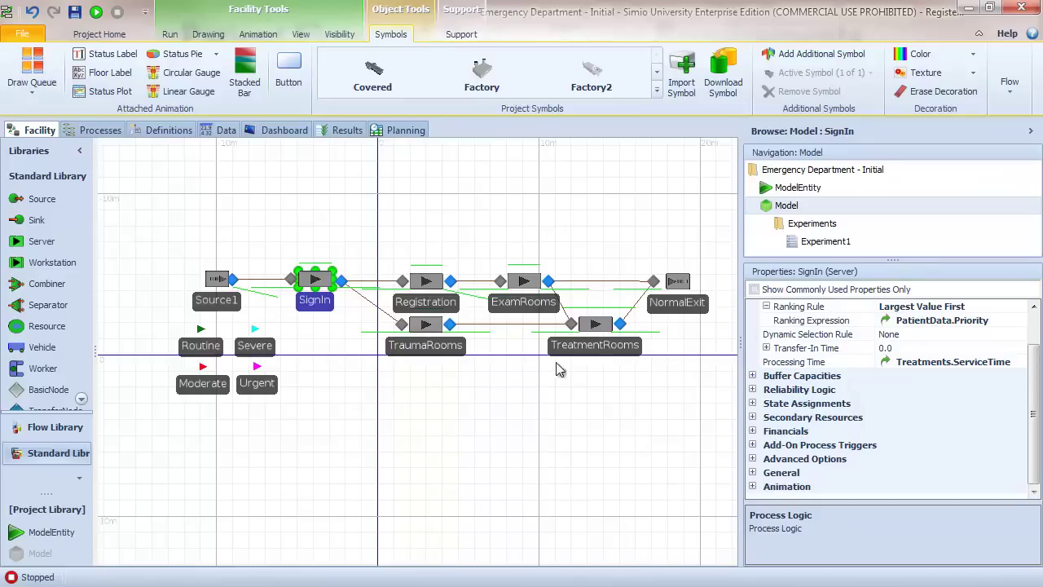
click(343, 281)
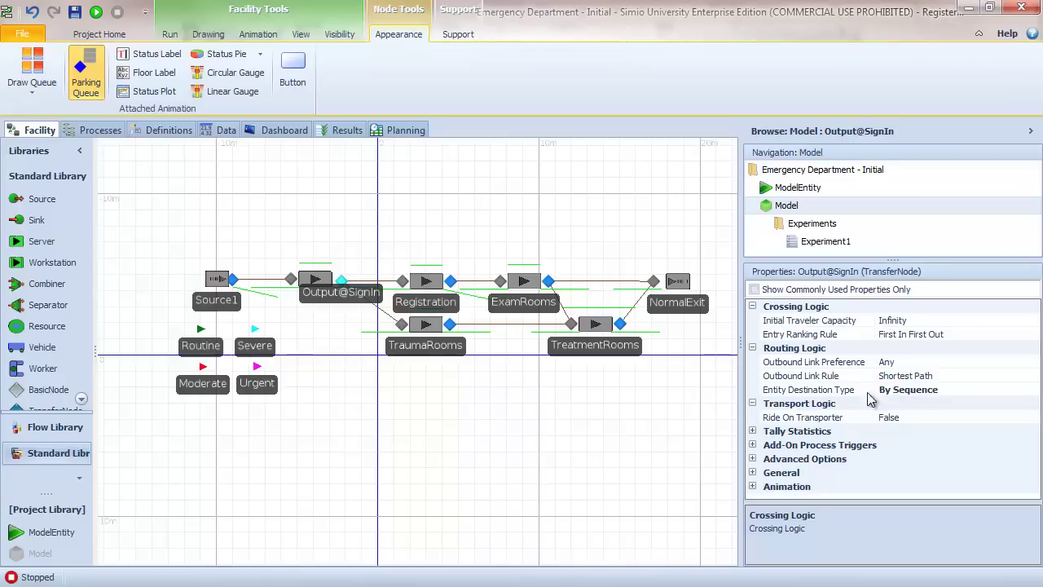
click(330, 298)
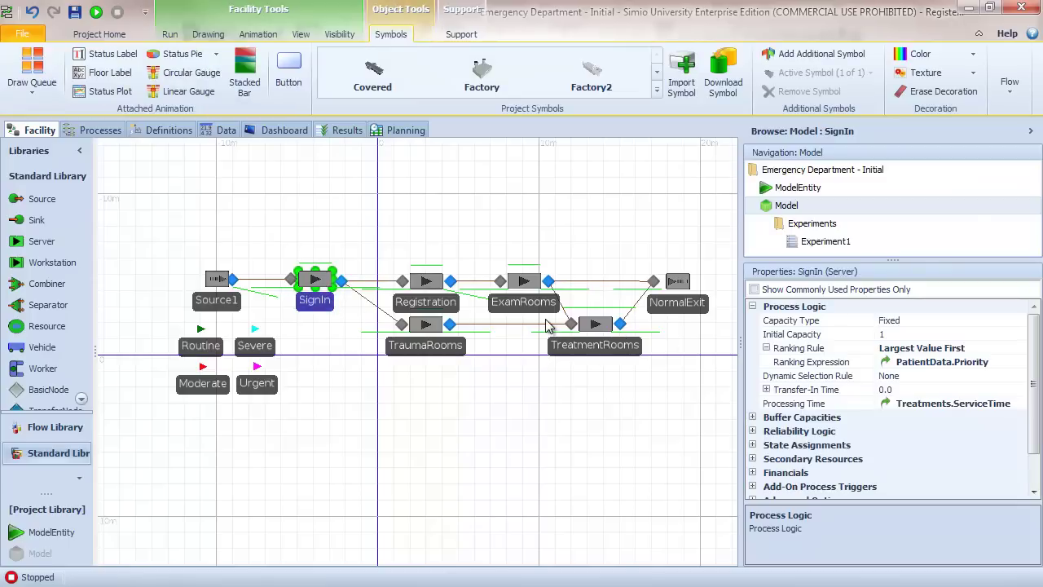
Review the Treatments and Patient Data tables again and check how Source1 references the patient table.
click(232, 130)
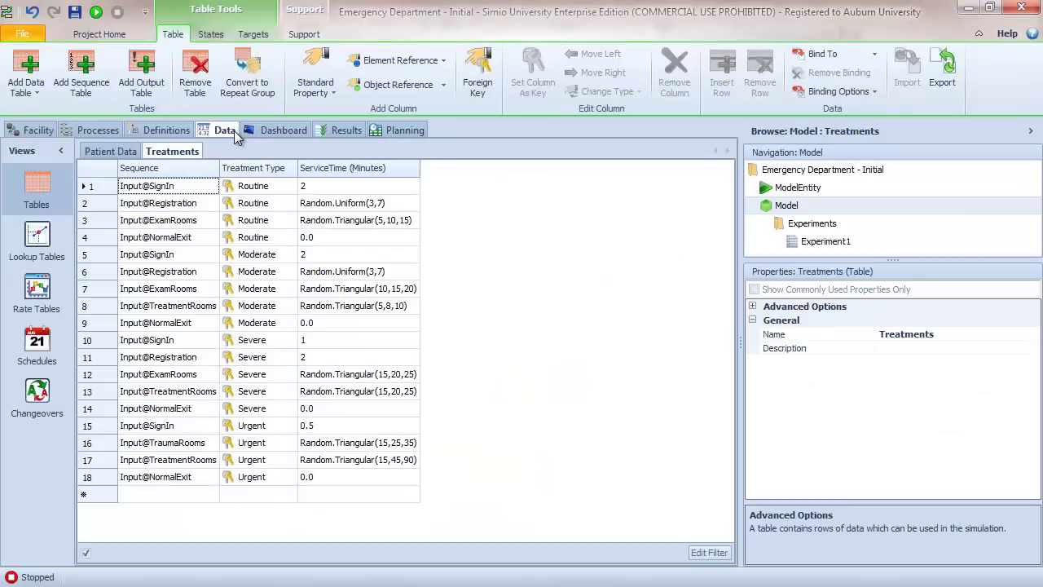
click(90, 153)
click(41, 132)
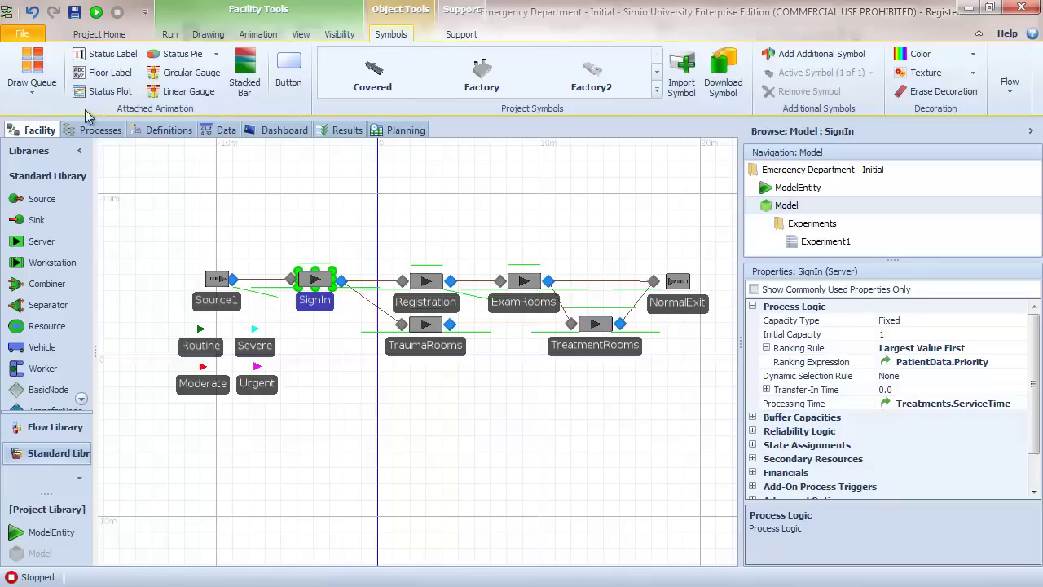
click(213, 299)
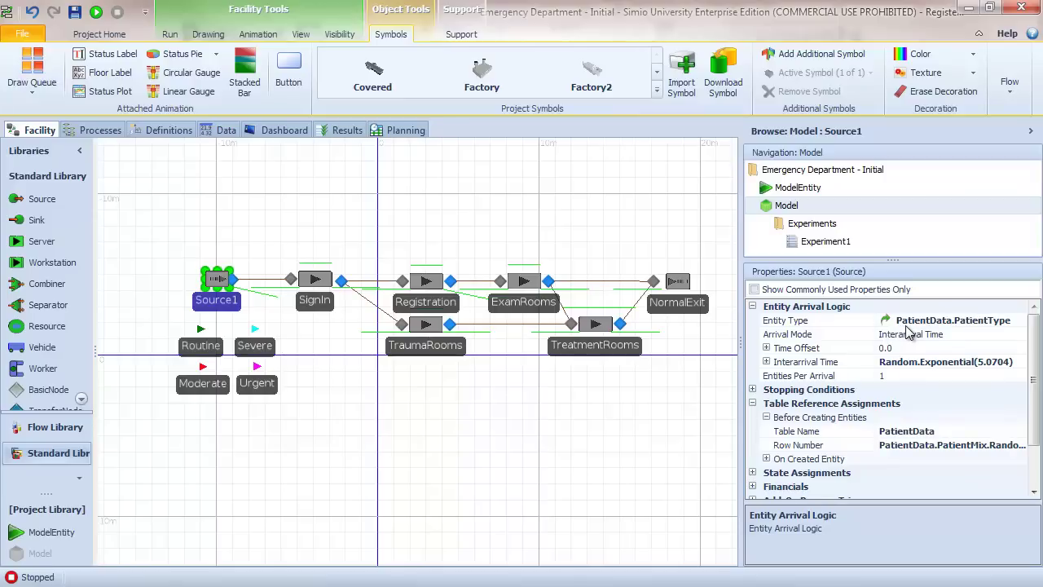
Compare the process logic of the Registration, ExamRooms and TraumaRooms servers and revisit the Patient Data table.
click(436, 302)
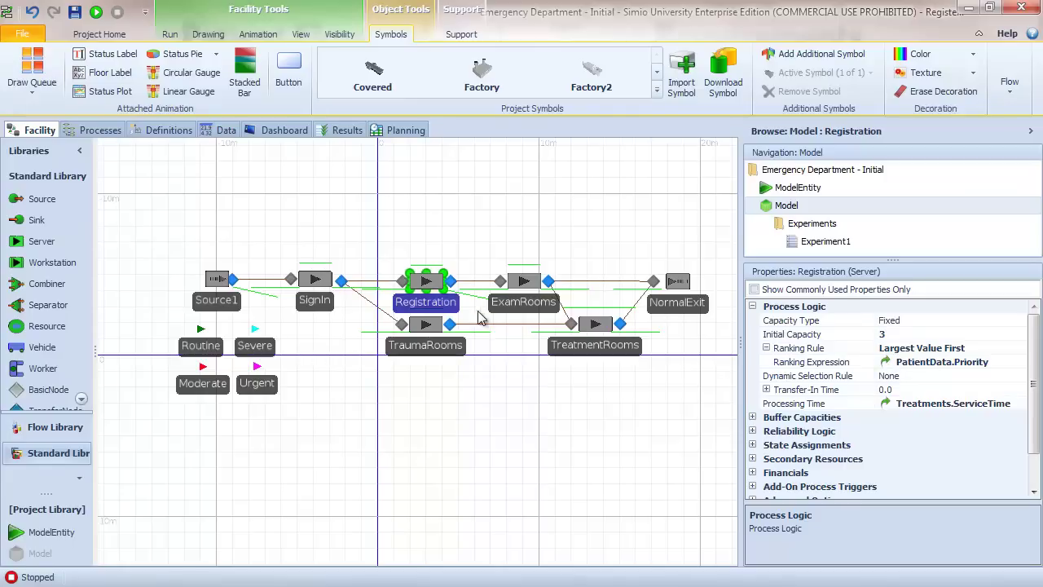
click(510, 308)
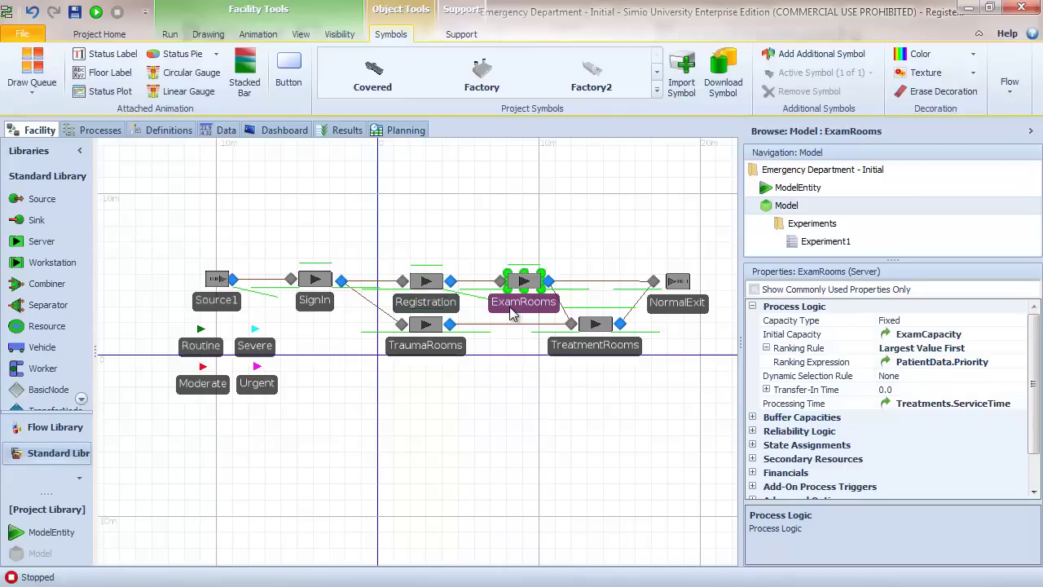
click(431, 346)
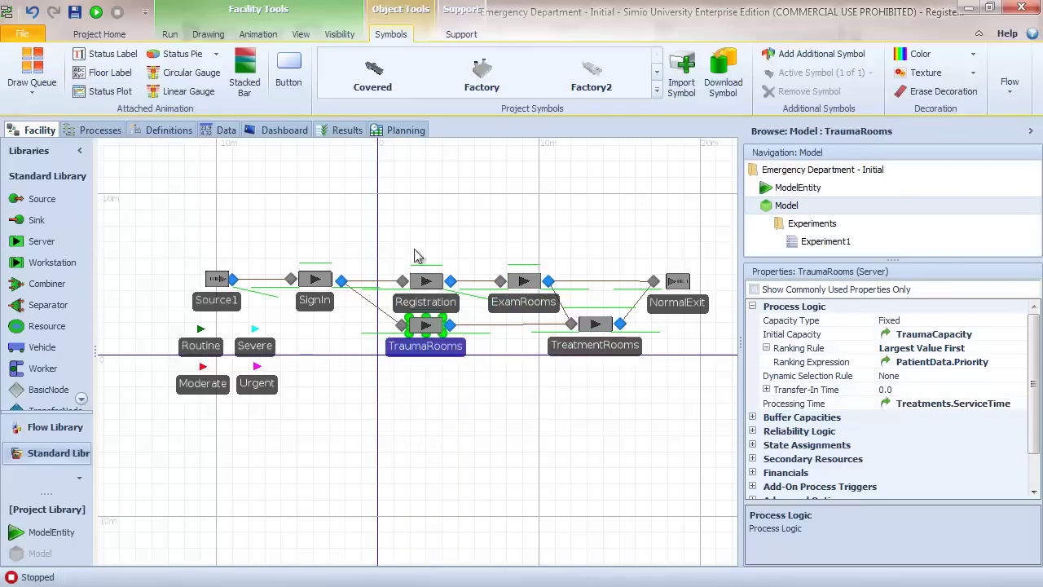
click(218, 132)
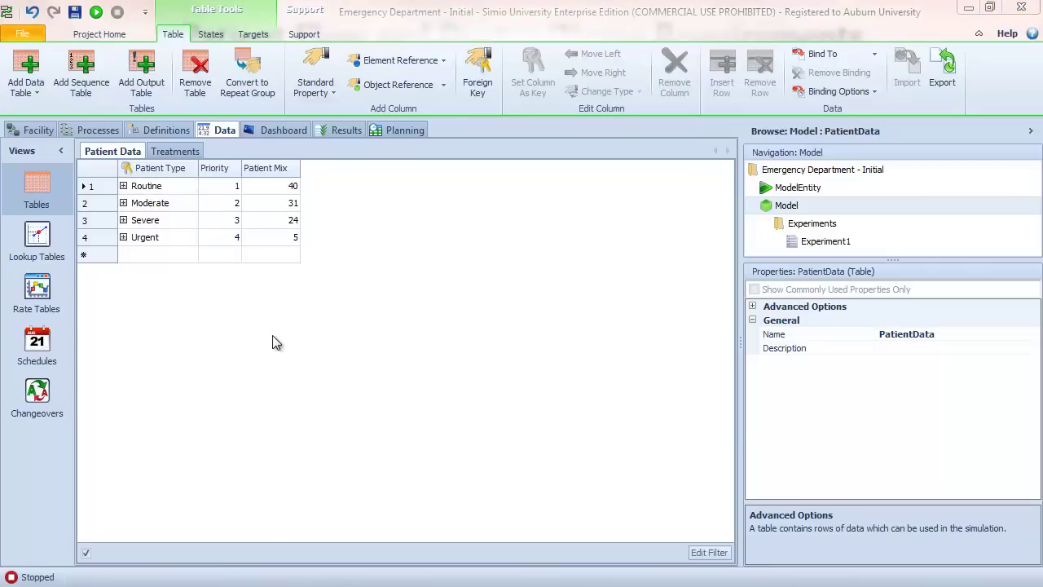
click(26, 130)
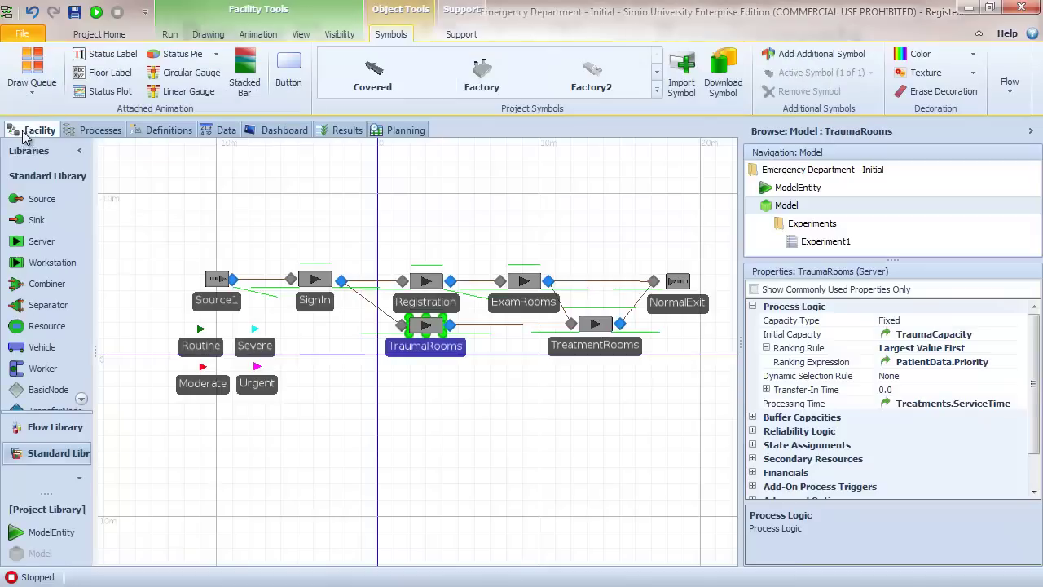
Check the ExamRooms capacity reference against the model's own capacity controls, and review Source1's properties.
click(523, 303)
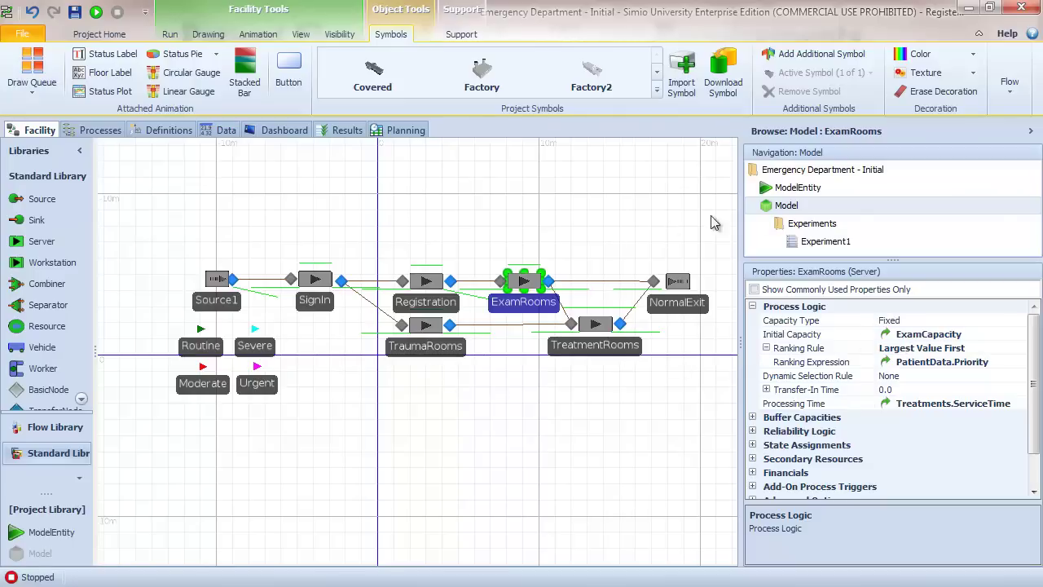
right_click(799, 207)
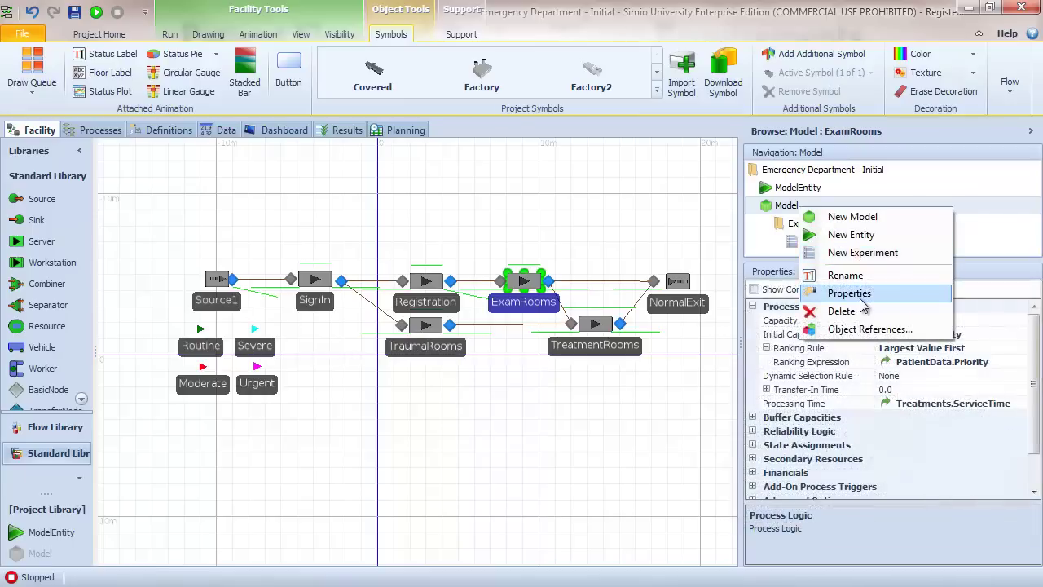
click(850, 294)
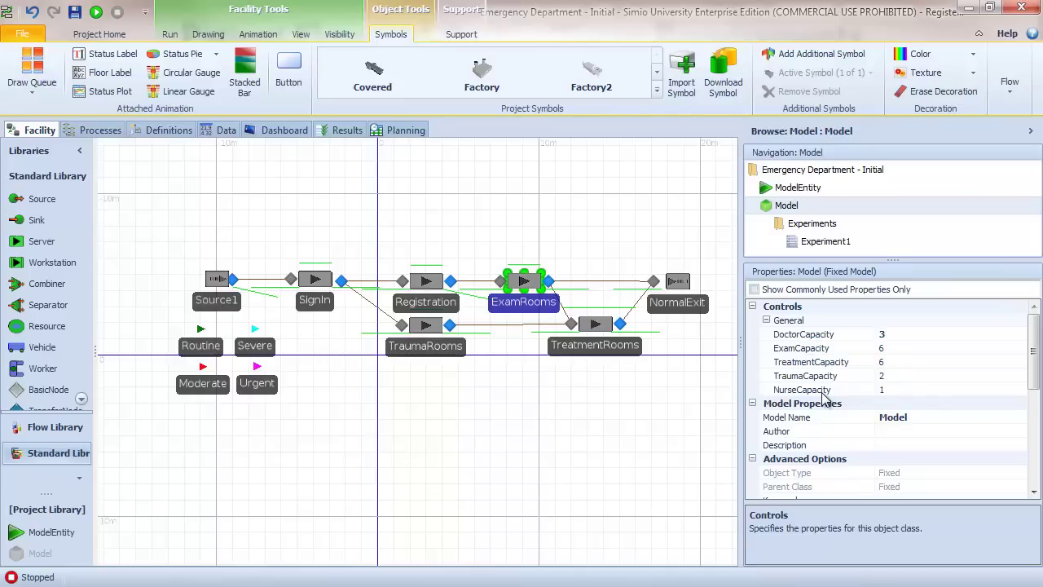
click(301, 200)
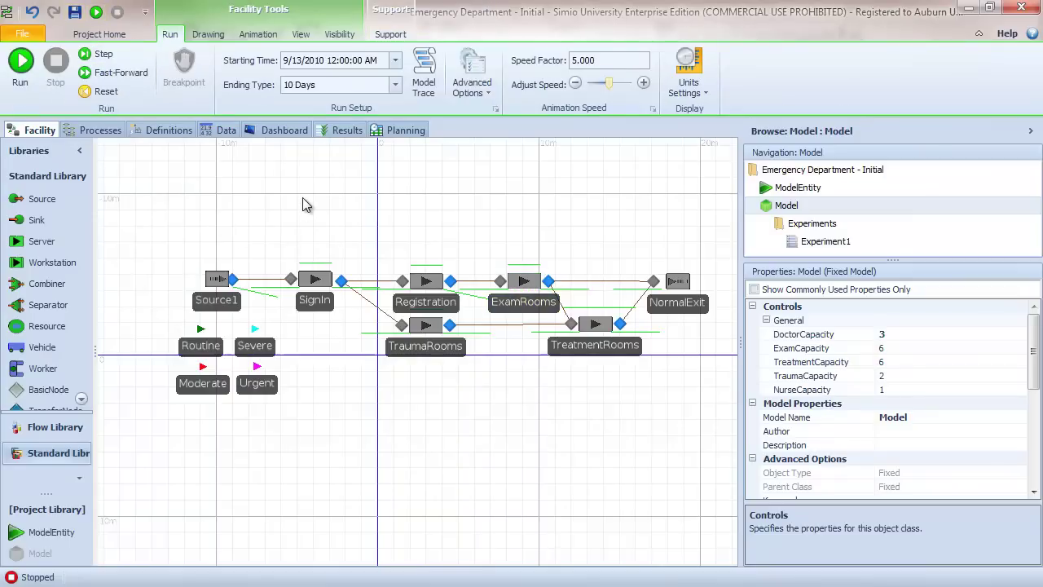
click(218, 303)
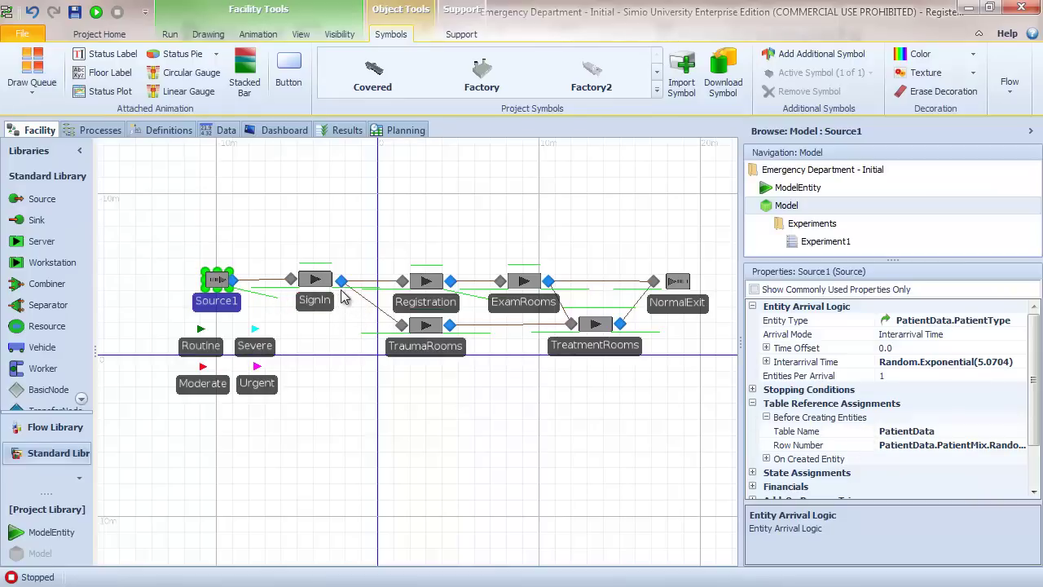
click(503, 302)
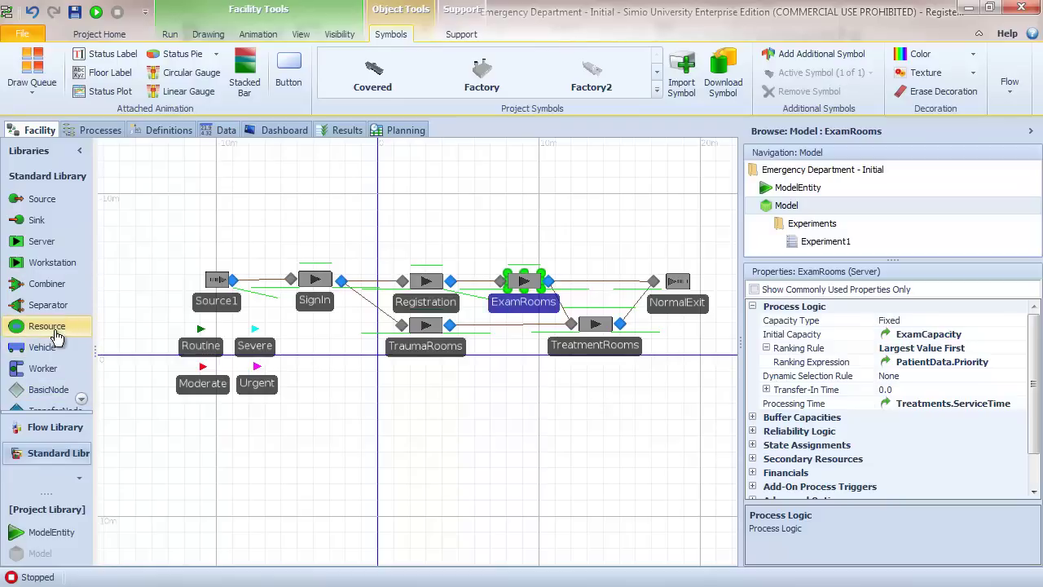
Place two Resource objects side by side below the Moderate and Urgent entities and rename the first one Doctors.
drag(49, 334, 208, 432)
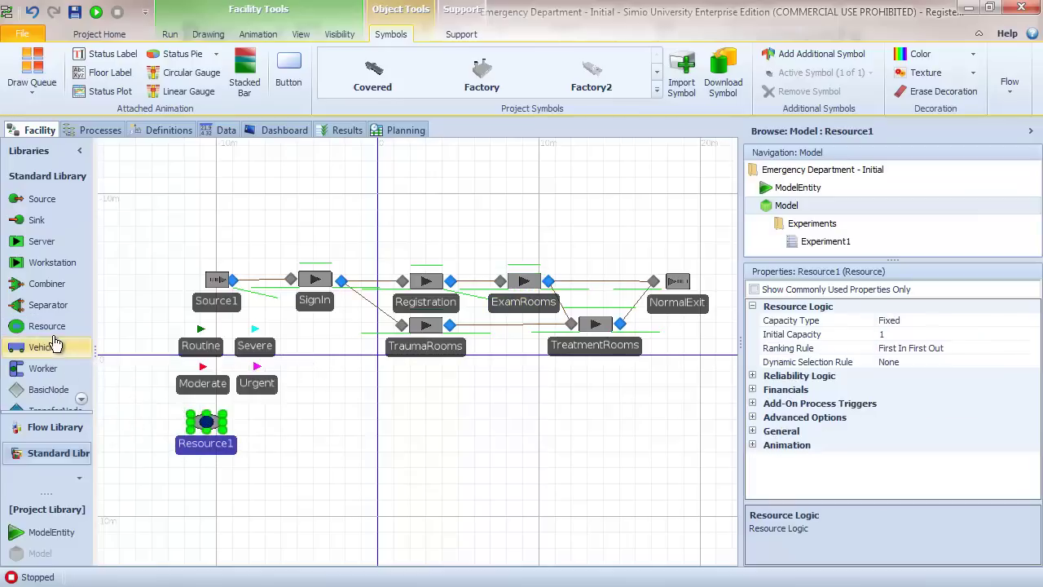
drag(47, 326, 276, 422)
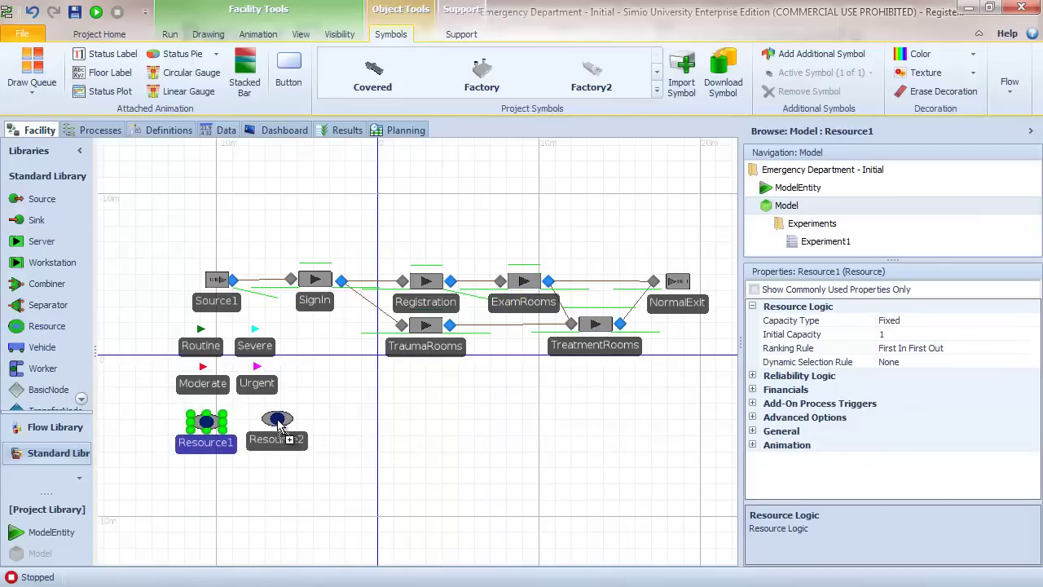
click(207, 452)
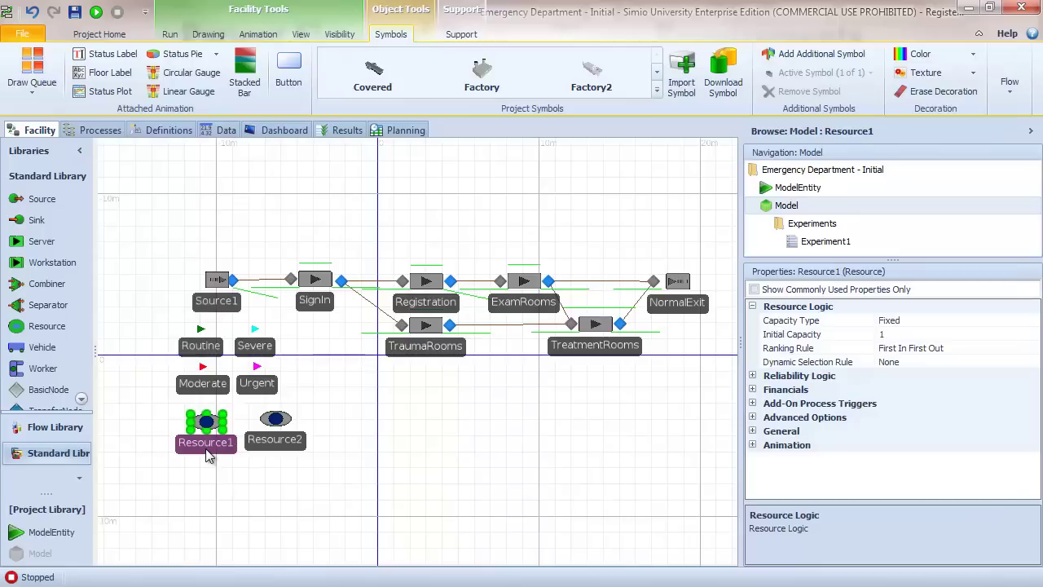
click(206, 447)
text(Doctors)
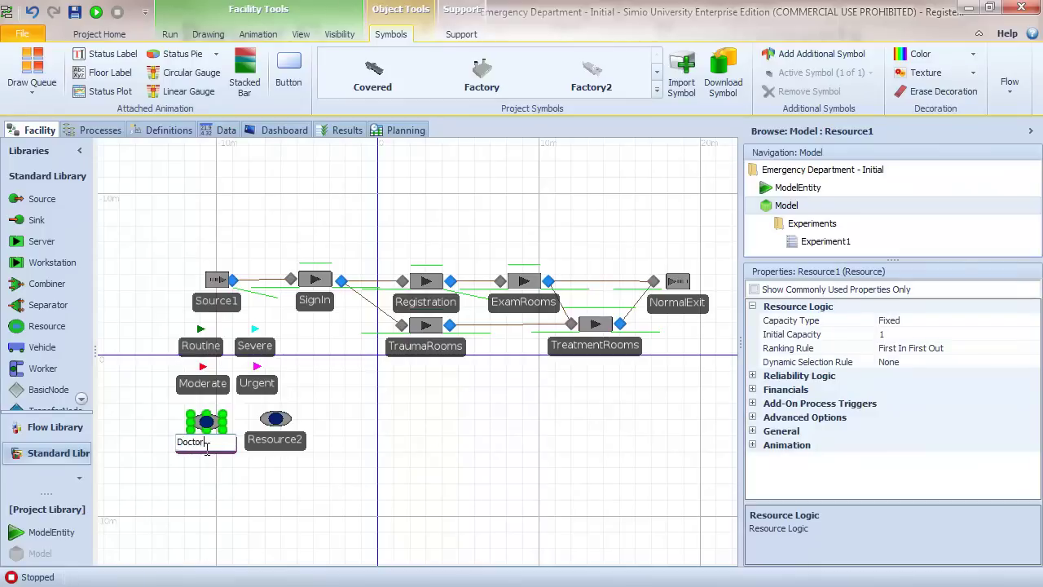
key(Return)
Rename the second resource, beside Doctors, as Nurse.
click(275, 440)
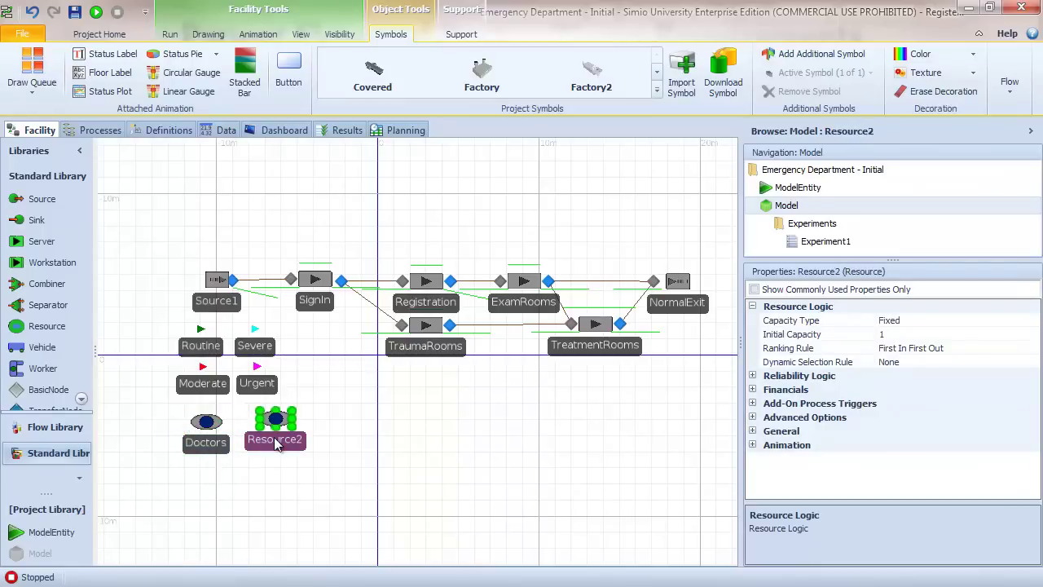
click(275, 440)
text(Nurs)
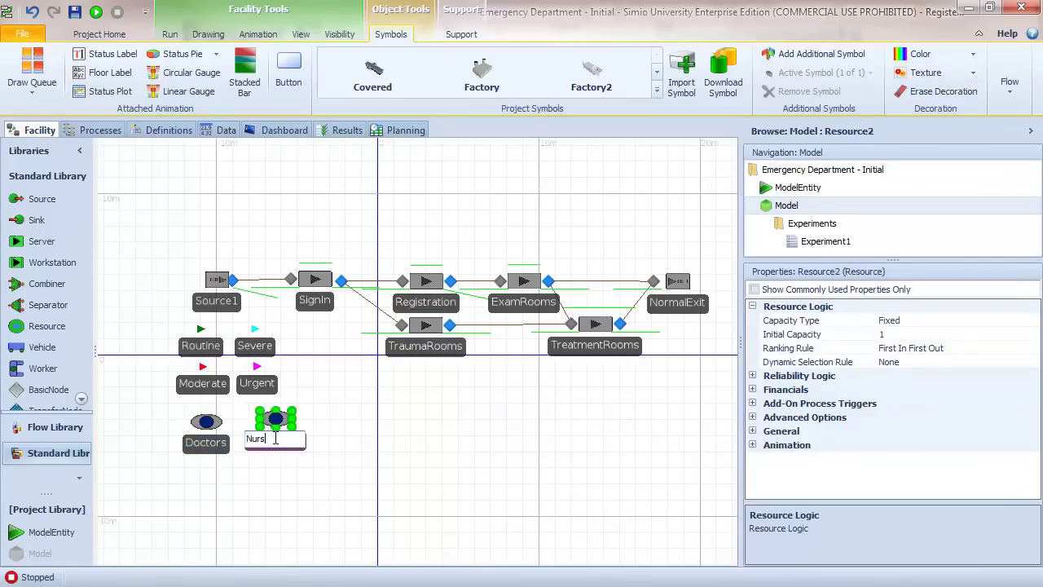
text(e)
key(Return)
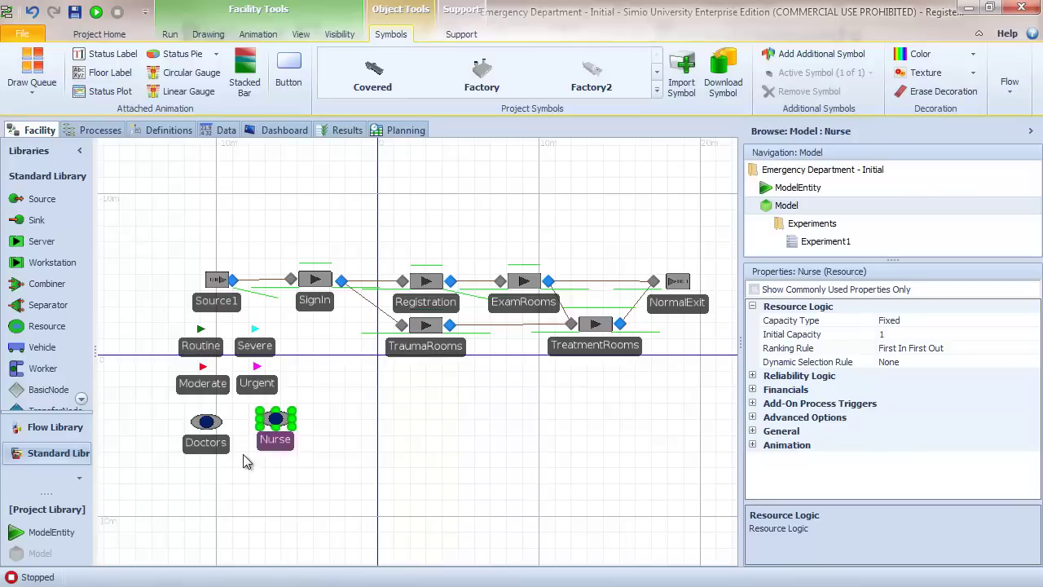
Rename the Doctors resource as Doctor and move the Nurse resource closer to it.
click(211, 446)
click(212, 446)
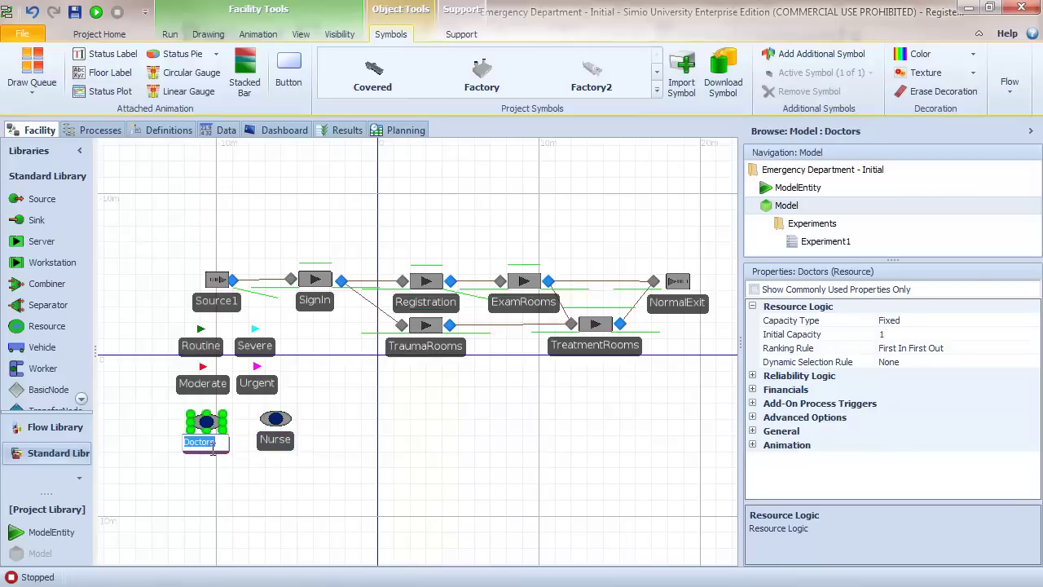
click(212, 447)
key(BackSpace)
key(Return)
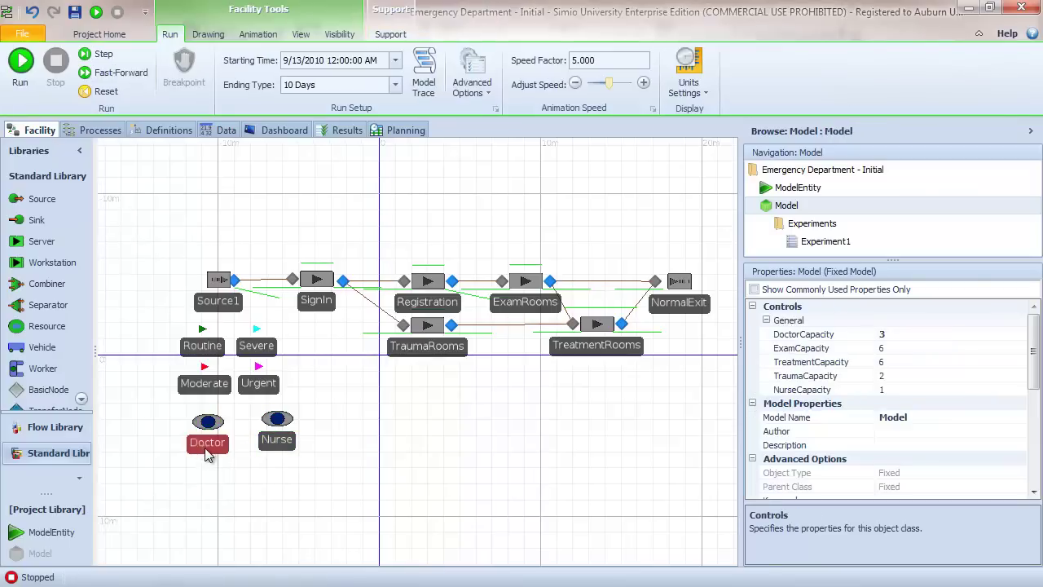
click(208, 444)
drag(263, 451, 241, 453)
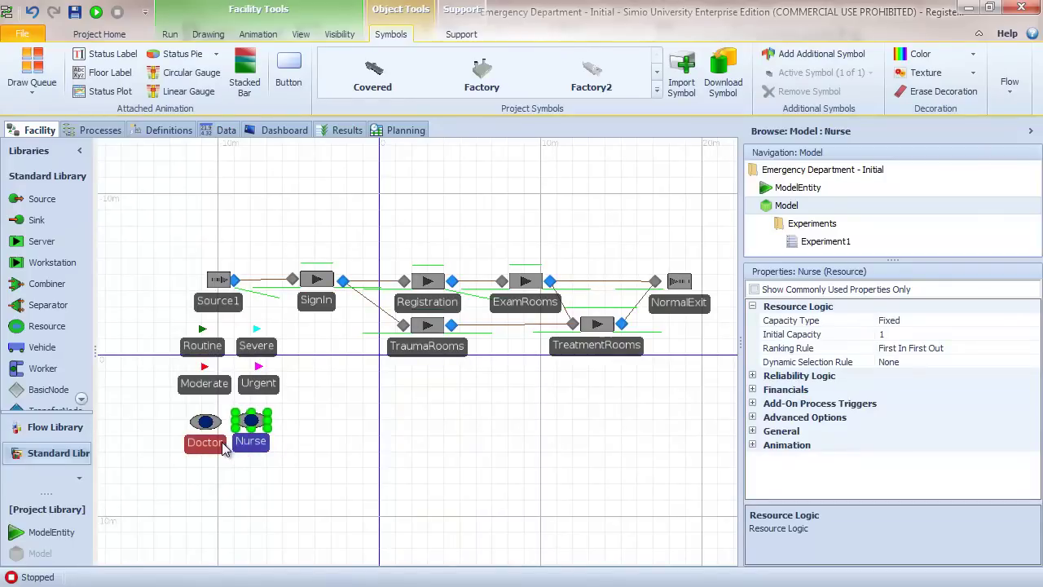
Set the Doctor resource's initial capacity to the DoctorCapacity model property.
click(224, 449)
click(886, 334)
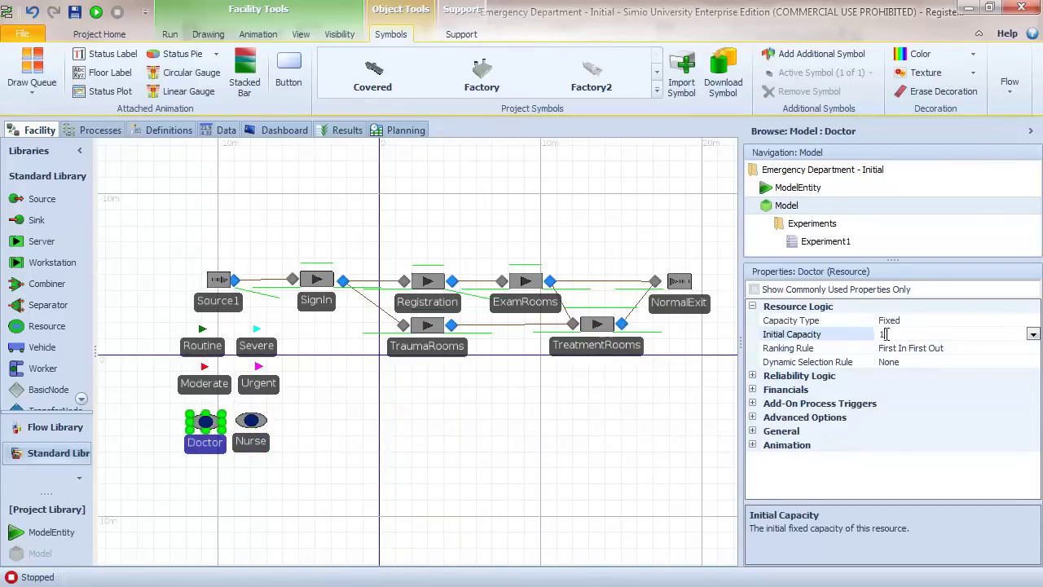
double_click(886, 334)
click(1031, 334)
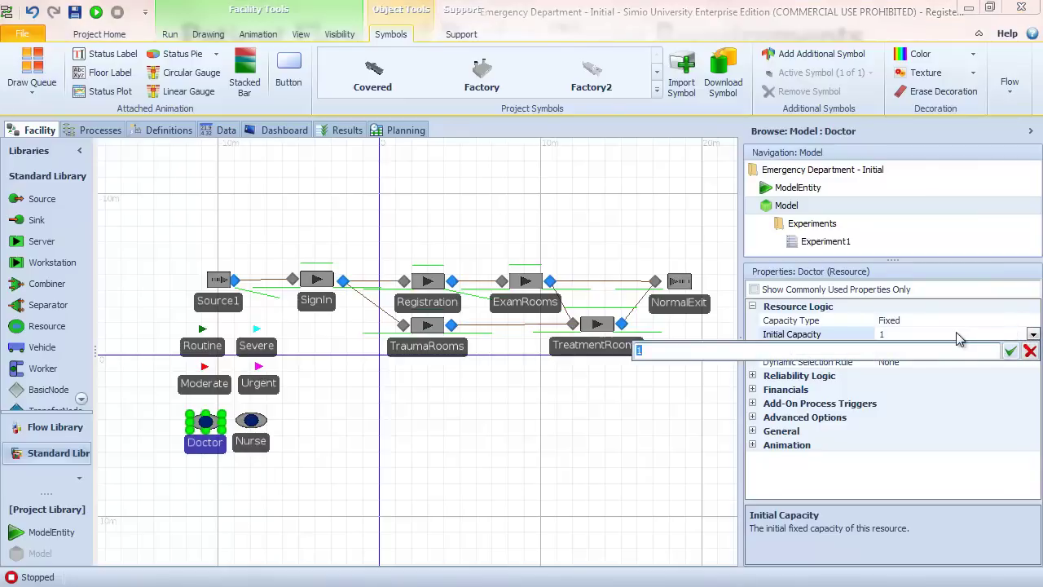
text(Dop)
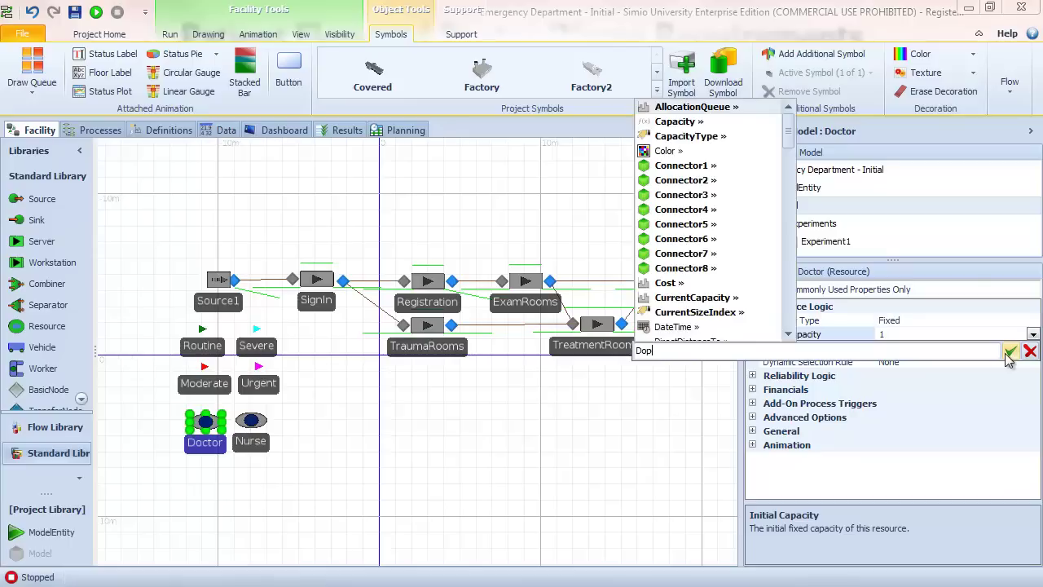
text(cct)
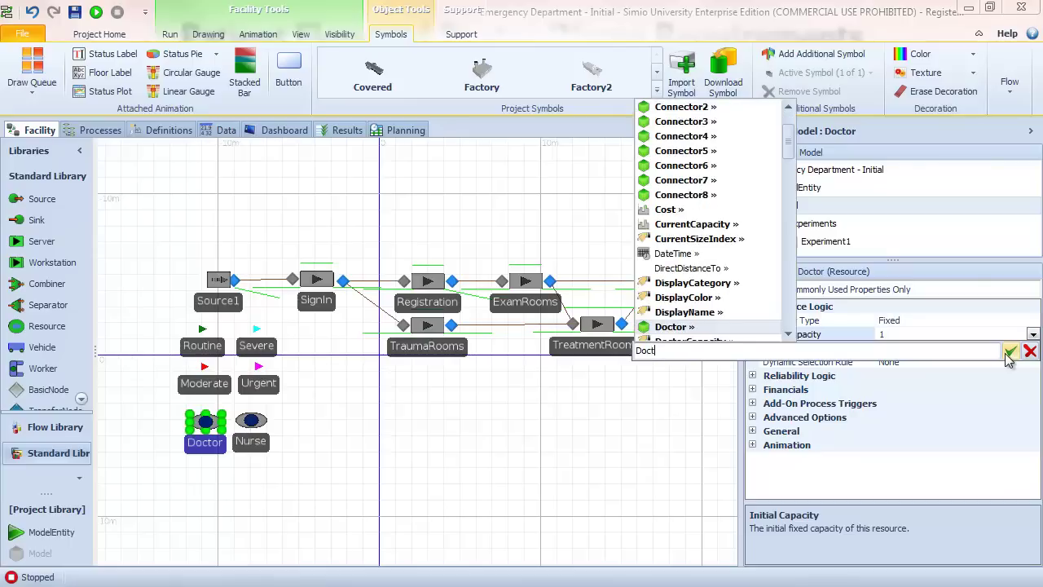
text(orCa)
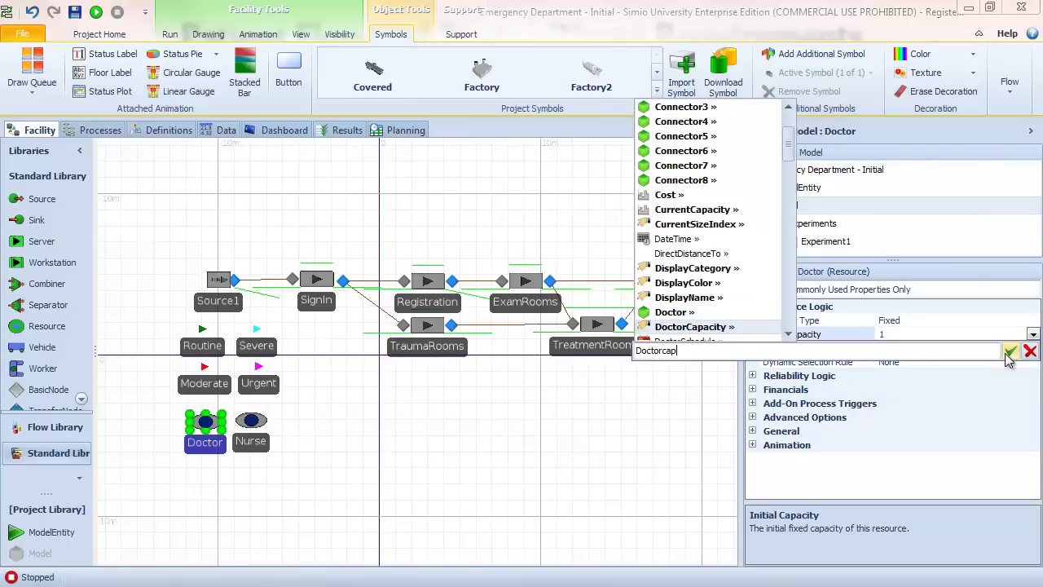
key(Return)
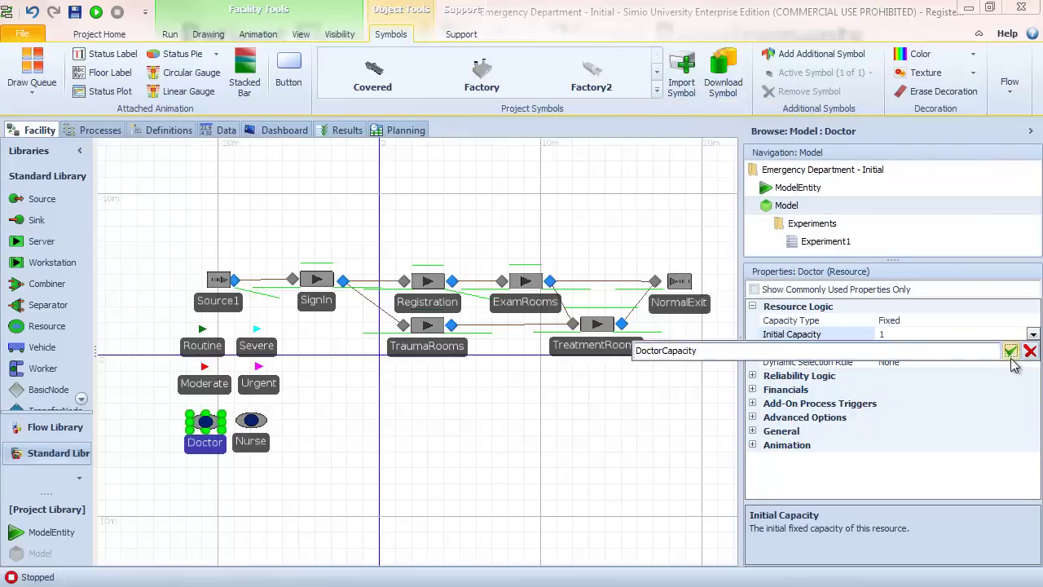
click(1011, 351)
Set the Nurse resource's initial capacity to the NurseCapacity model property.
click(267, 449)
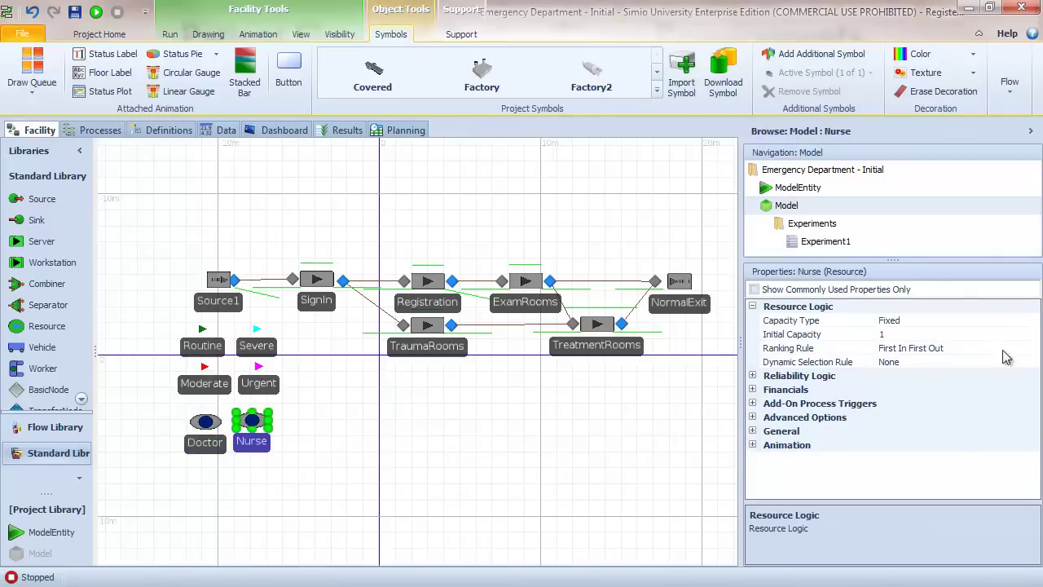
click(954, 334)
text(N)
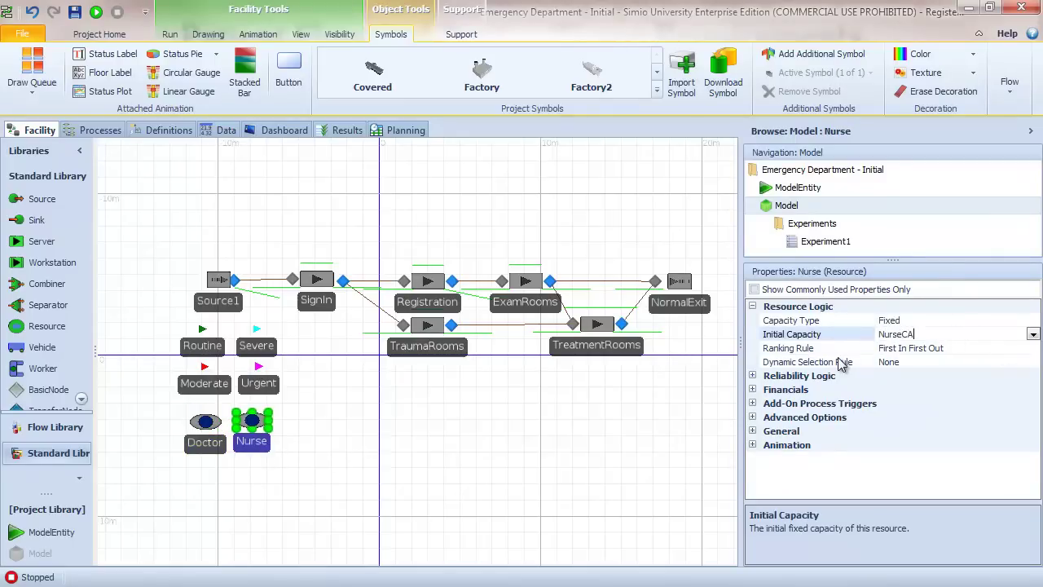
text(urseCapacity)
key(Return)
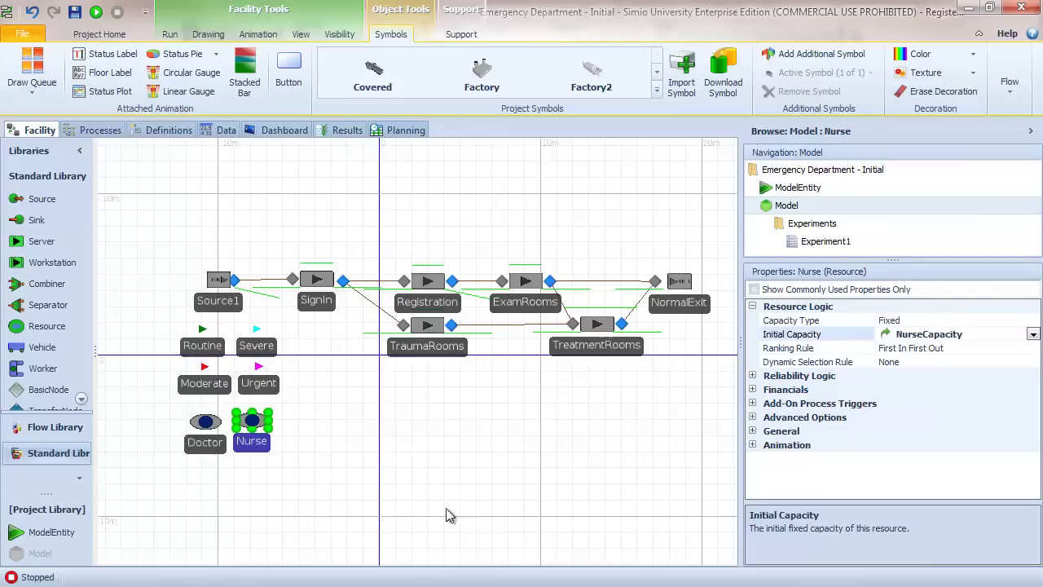
click(267, 453)
click(320, 453)
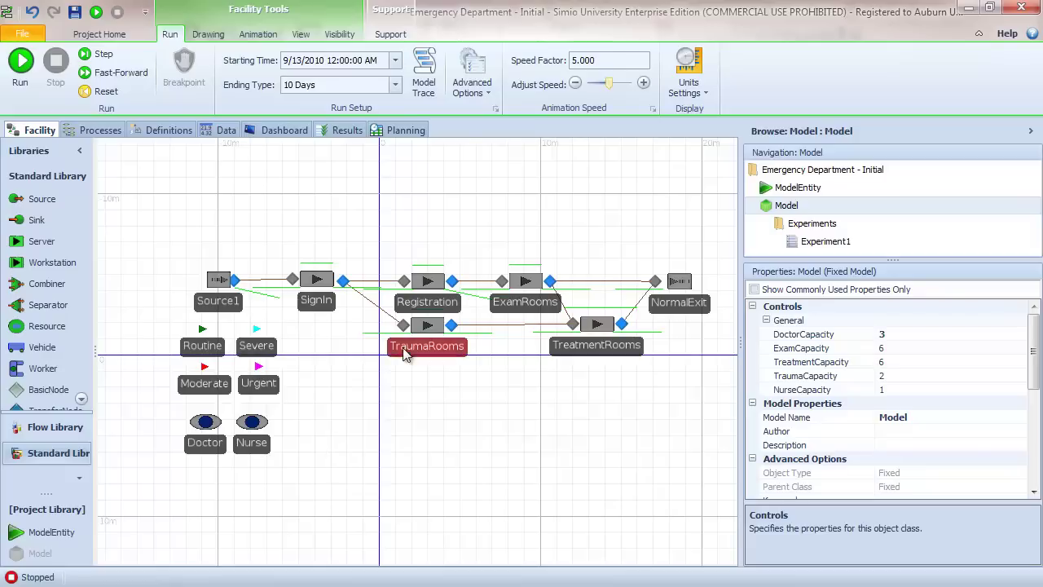
Create a Before Processing add-on process for the ExamRooms server and insert a Seize step between Begin and End.
click(544, 304)
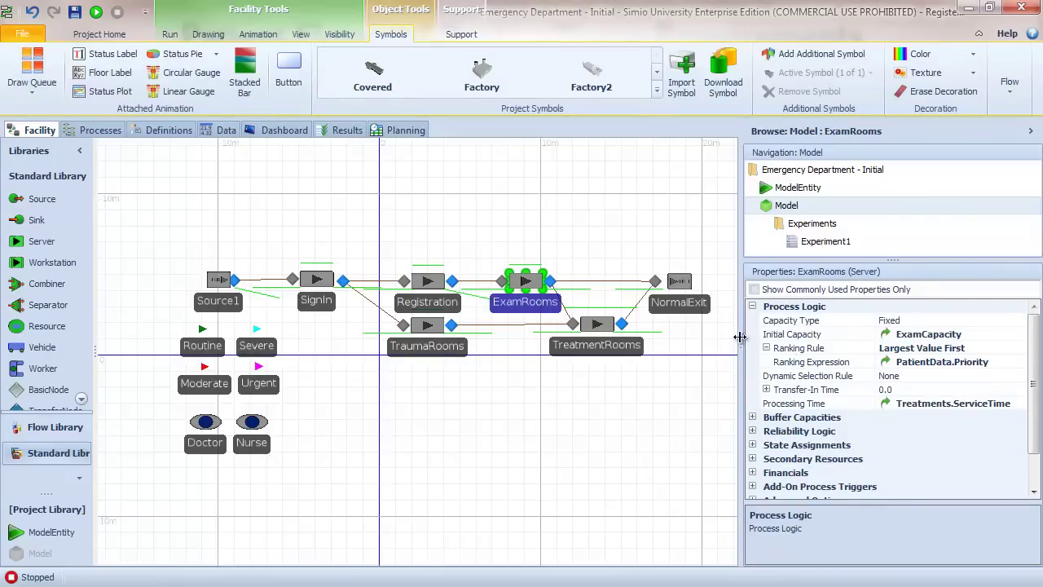
drag(740, 343, 717, 352)
click(657, 394)
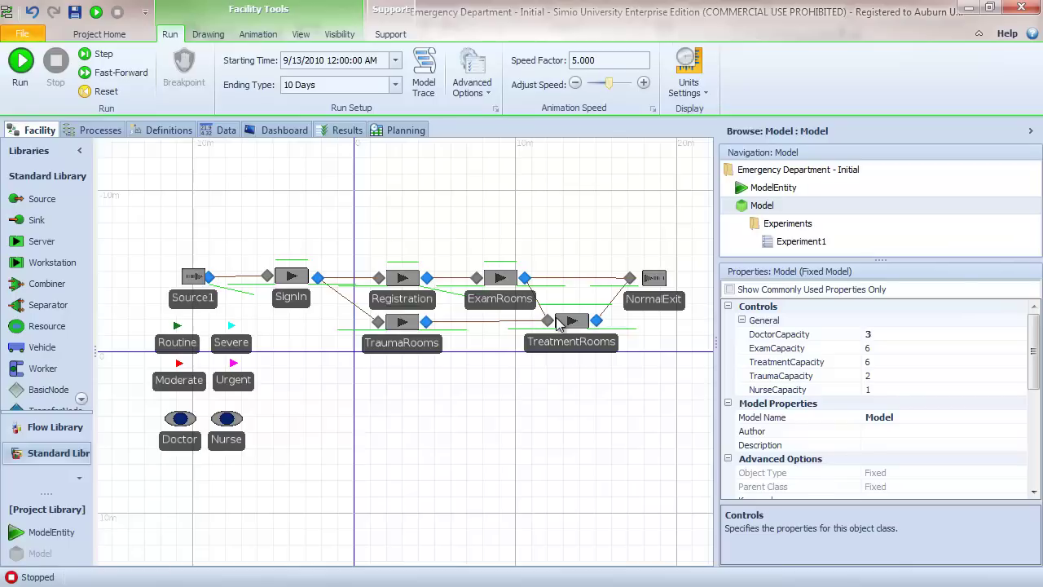
click(499, 298)
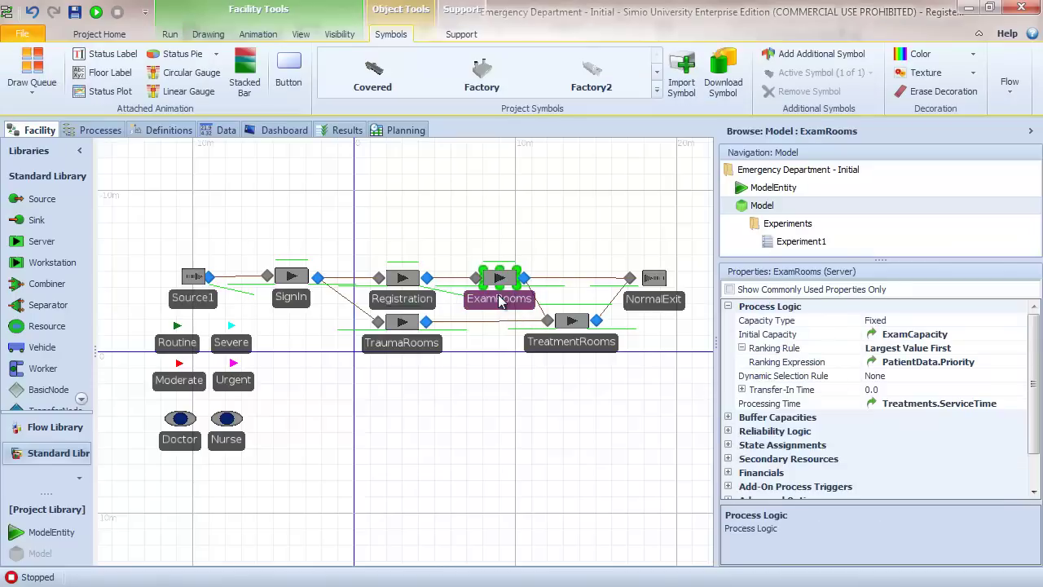
scroll(847, 473, down, 1)
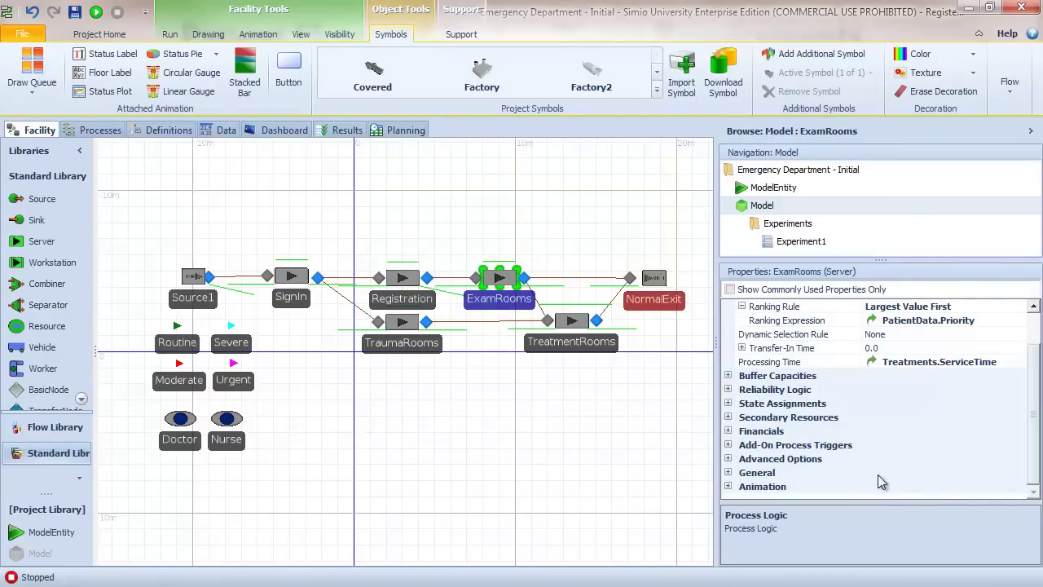
click(727, 445)
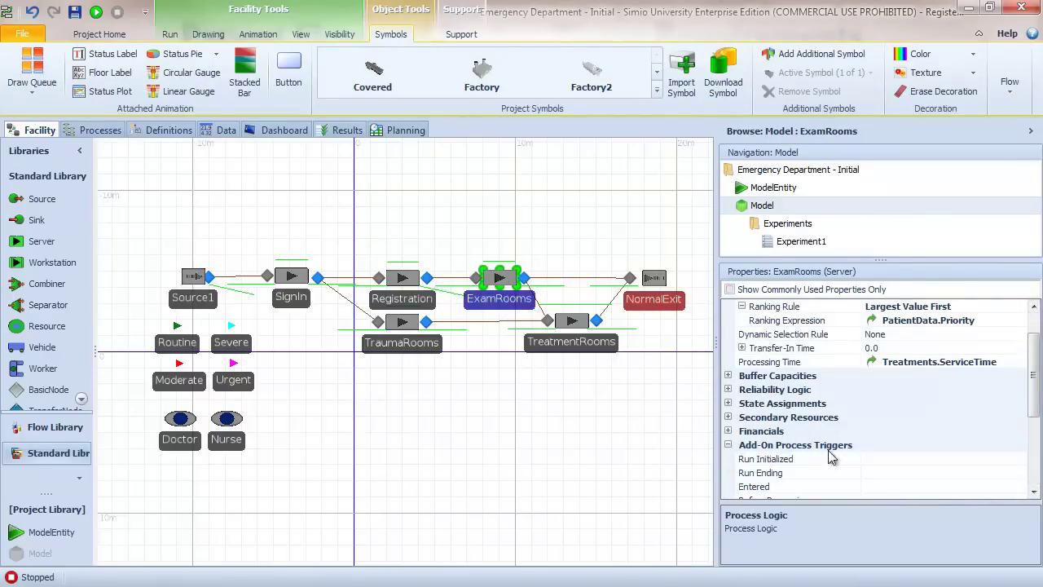
drag(1025, 363, 1025, 409)
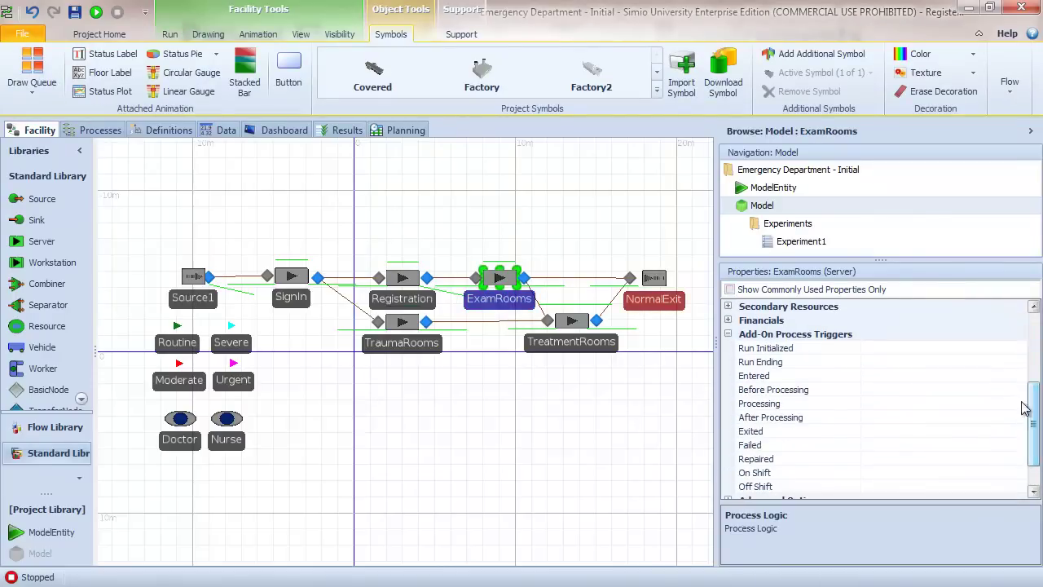
click(805, 395)
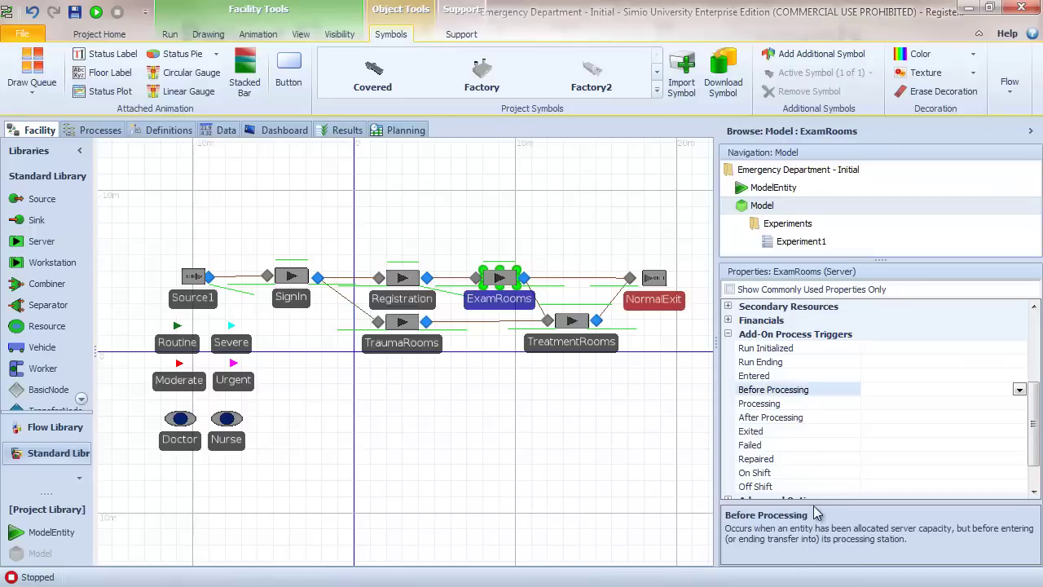
drag(814, 504, 814, 491)
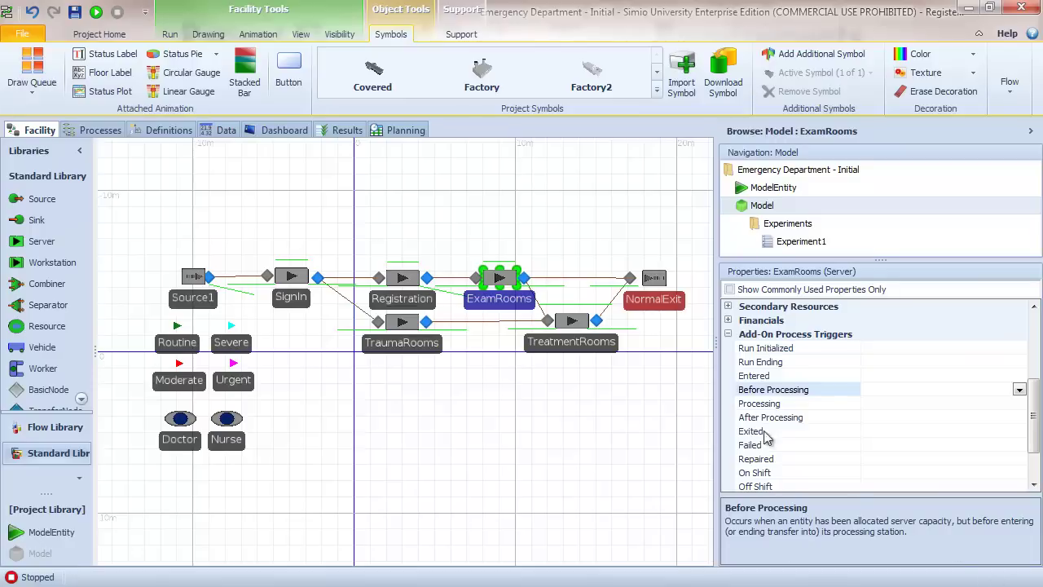
double_click(771, 391)
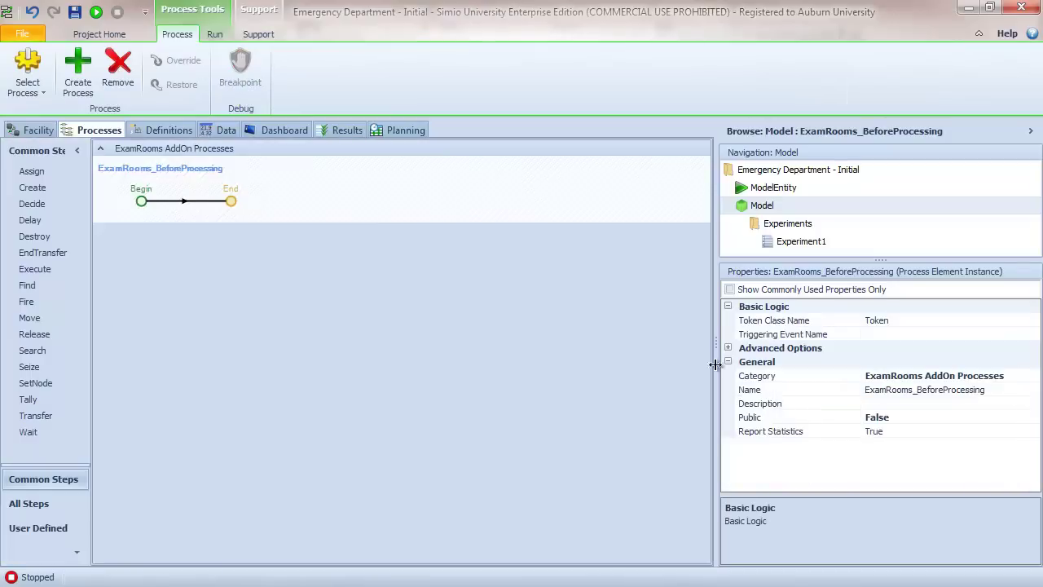
click(38, 372)
drag(38, 372, 209, 219)
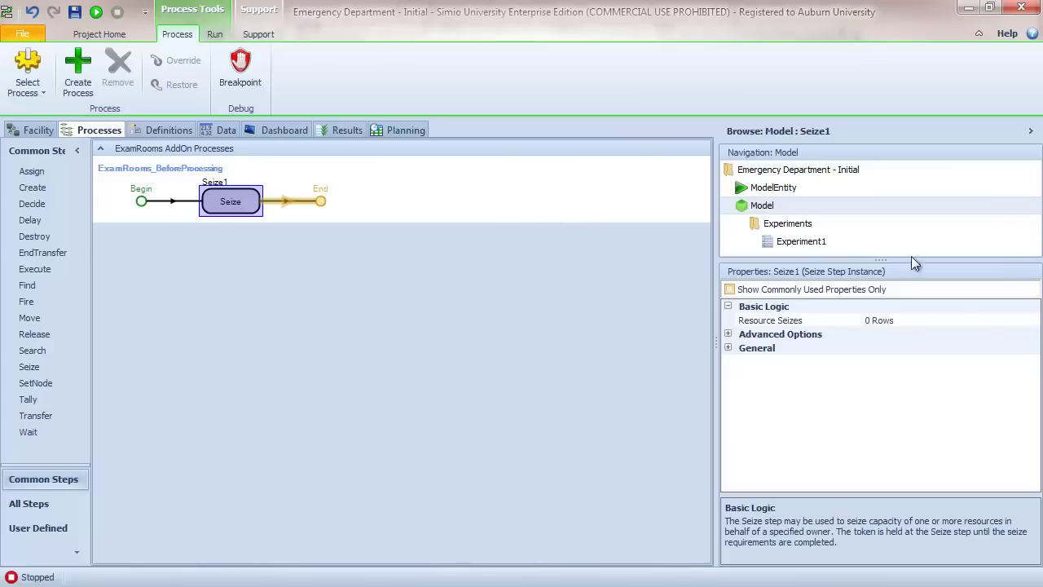
Create an object list in the model definitions and name it DoctorNurse.
click(158, 130)
click(49, 459)
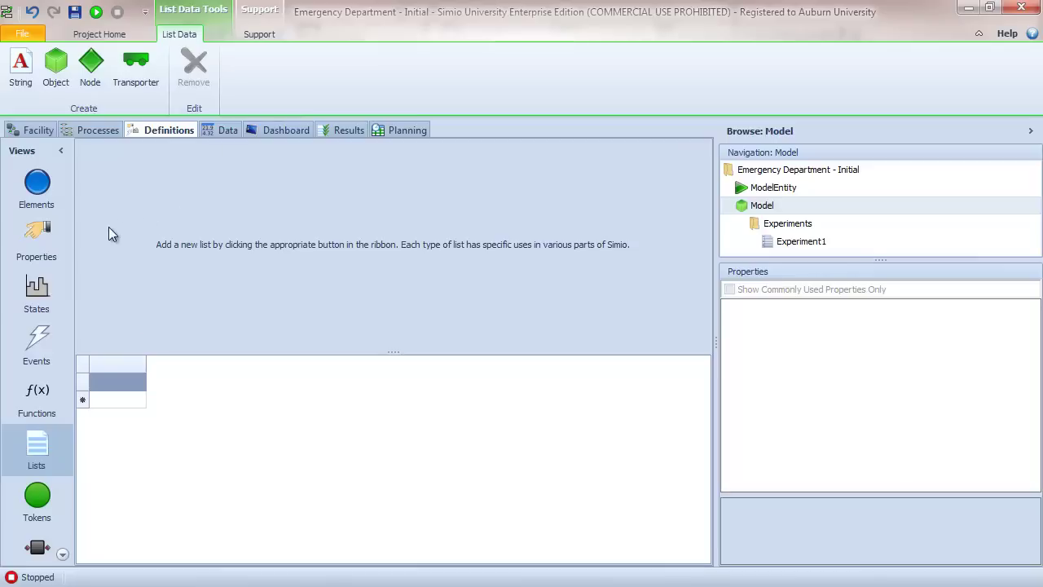
click(56, 74)
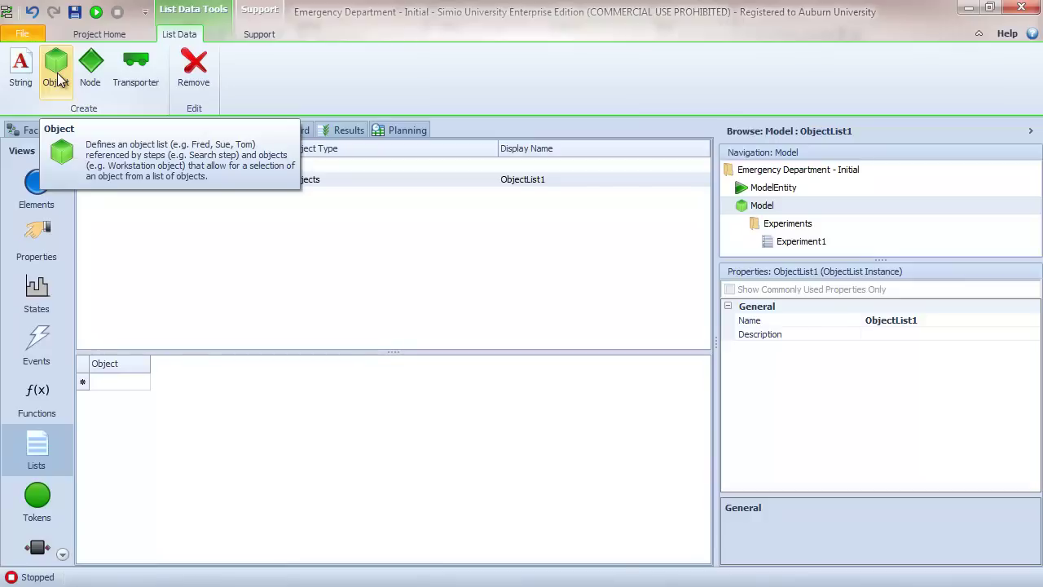
click(137, 180)
click(951, 319)
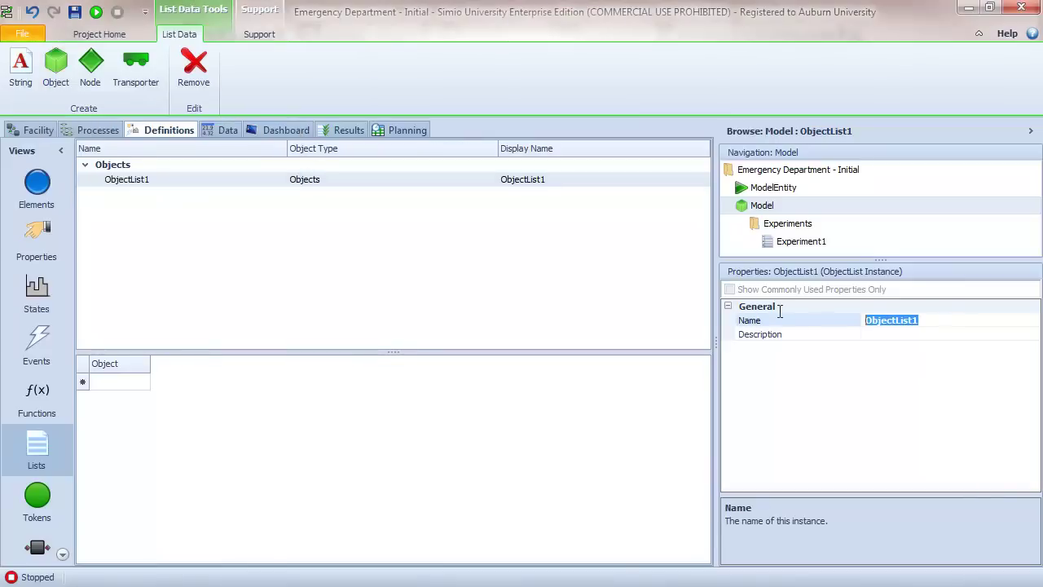
text(torNurse)
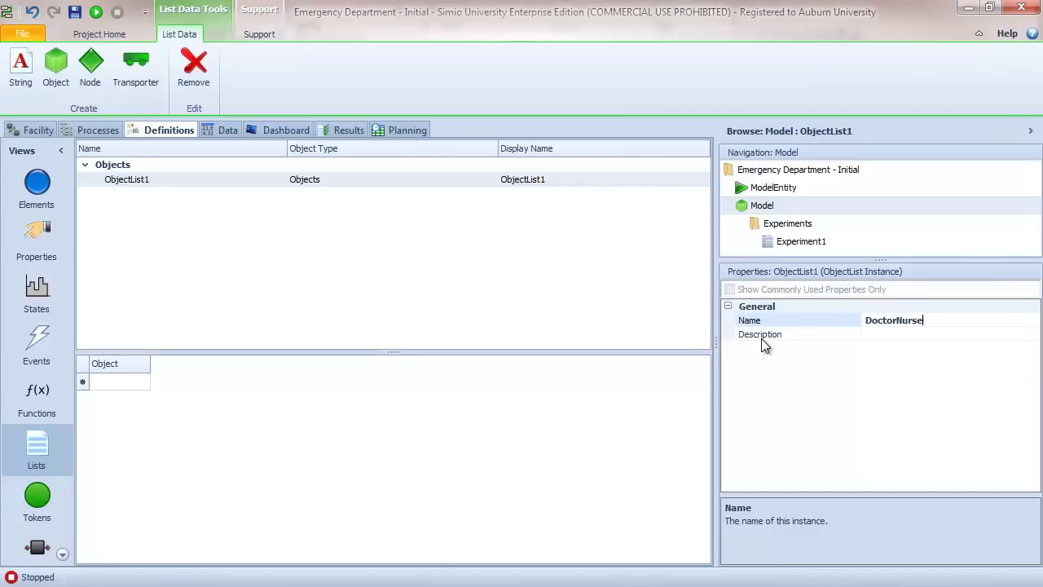
key(Return)
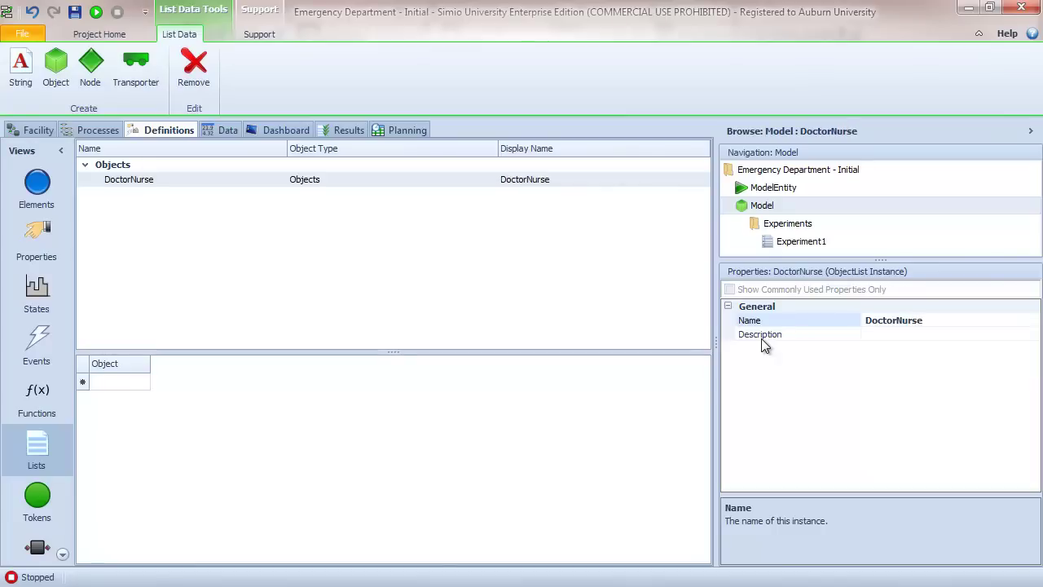
Add the Doctor object followed by the Nurse object to the DoctorNurse list.
click(111, 384)
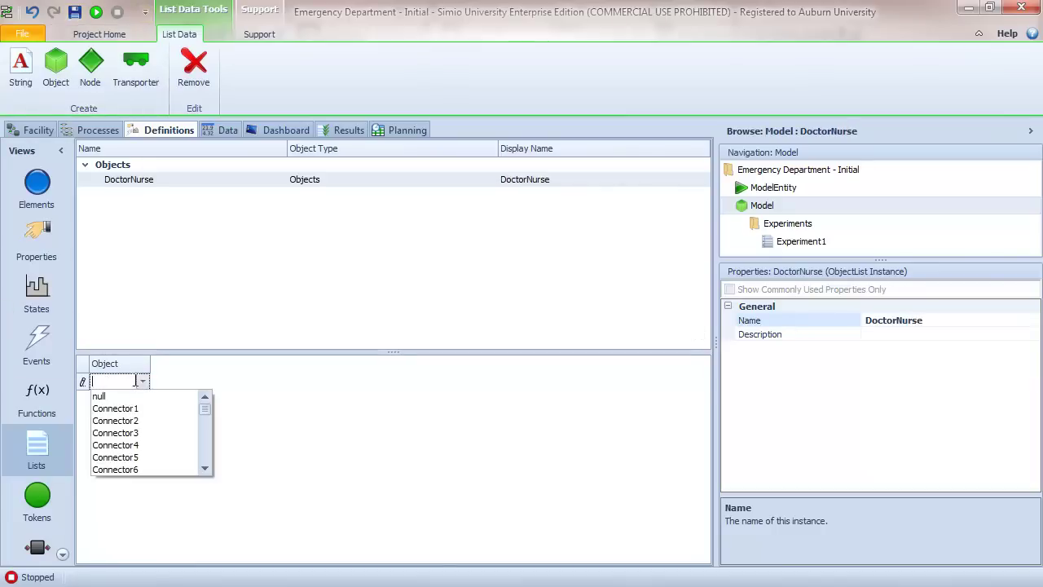
mouse_move(204, 401)
mouse_down()
mouse_move(208, 449)
mouse_move(209, 417)
mouse_up()
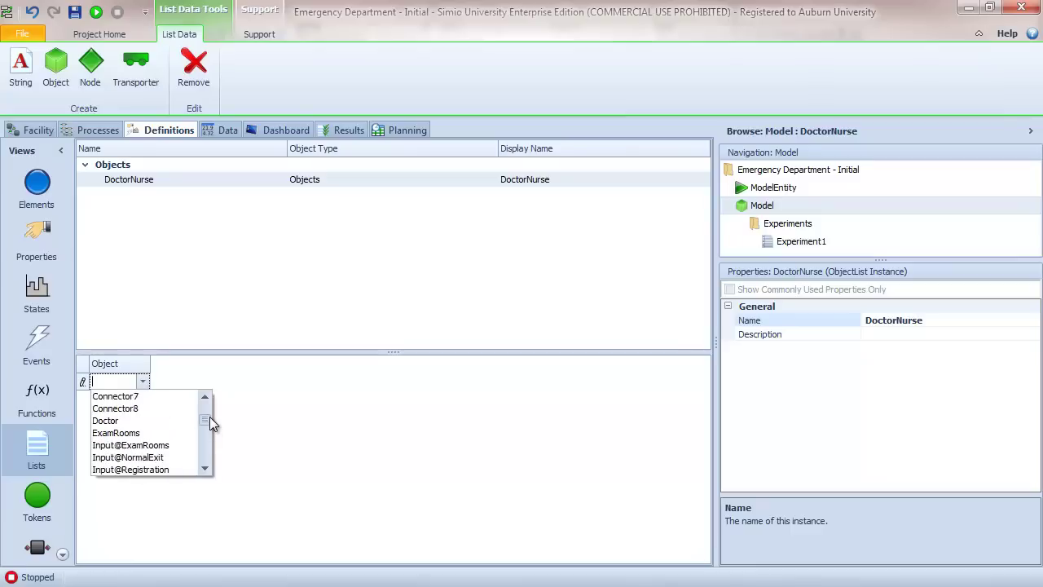
click(116, 421)
click(117, 399)
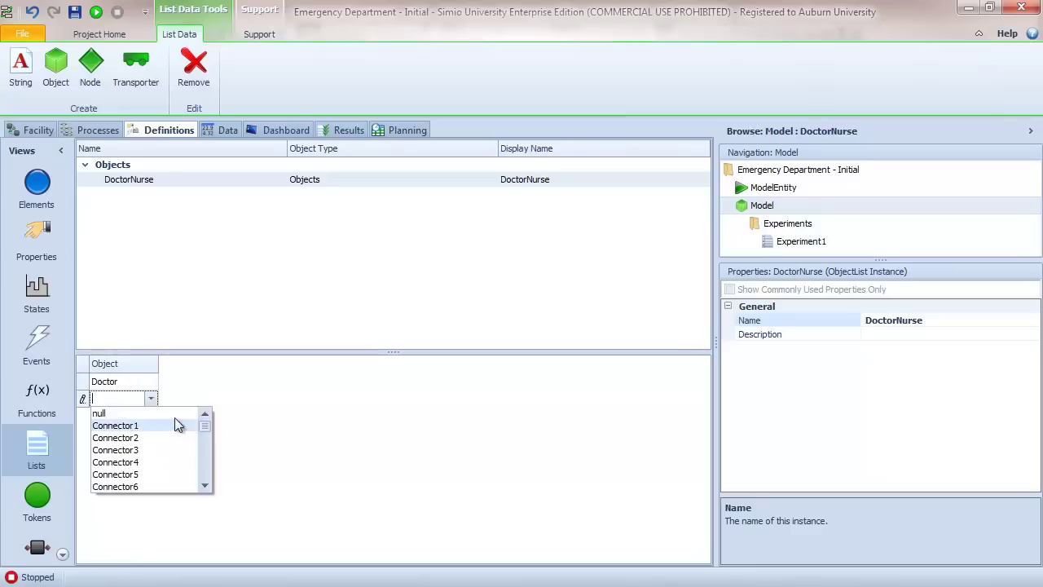
drag(205, 420, 210, 444)
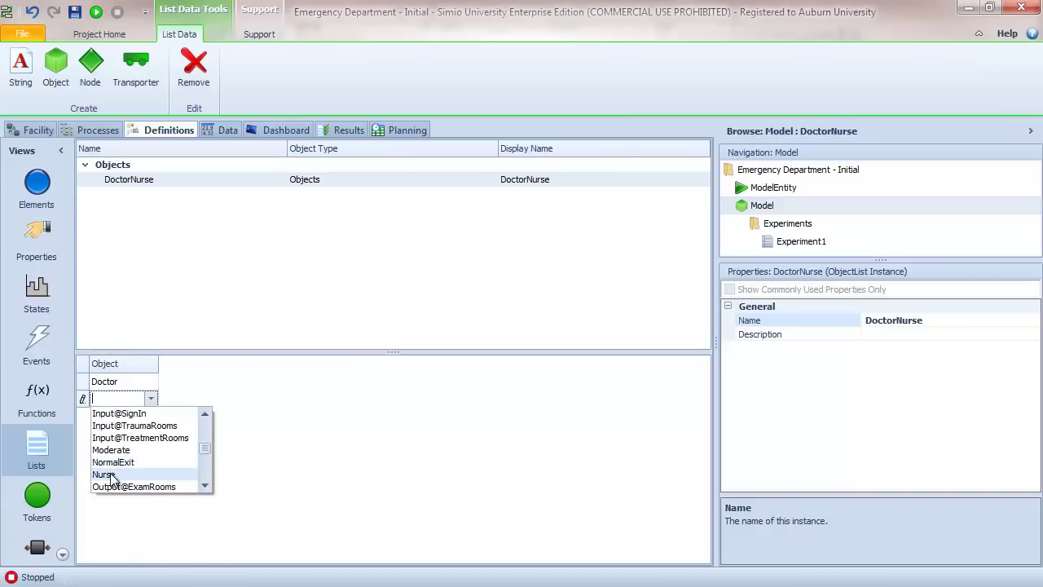
click(167, 474)
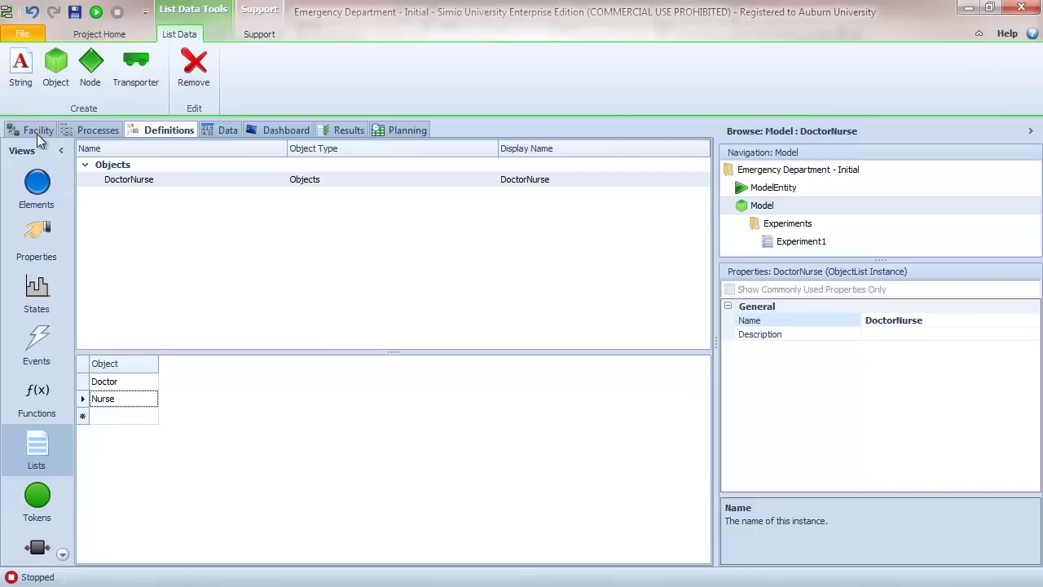
Add an item to the Resource Seizes of the Seize step in the ExamRooms Before Processing process.
click(89, 129)
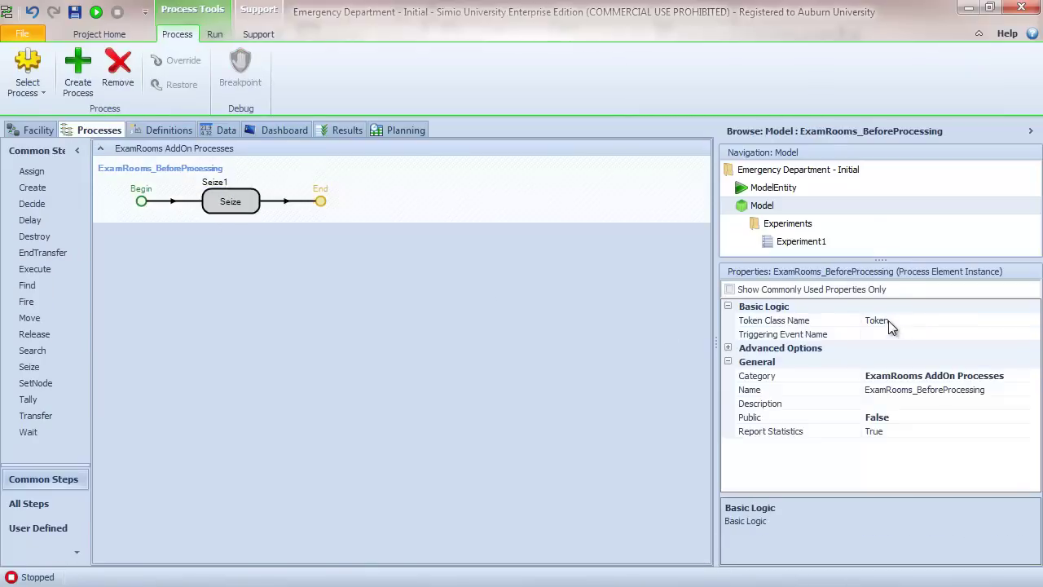
click(233, 201)
click(913, 323)
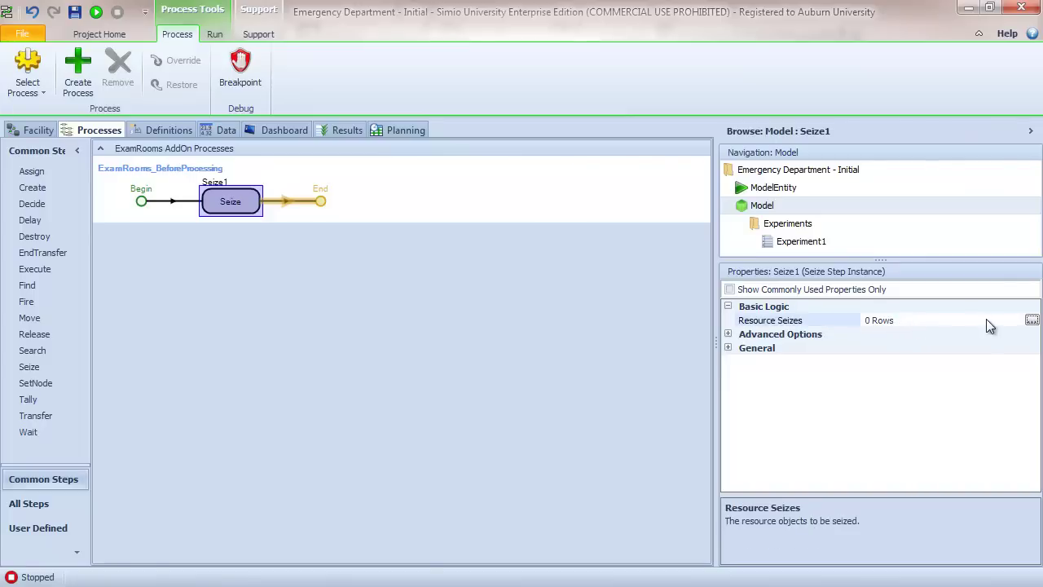
click(1032, 320)
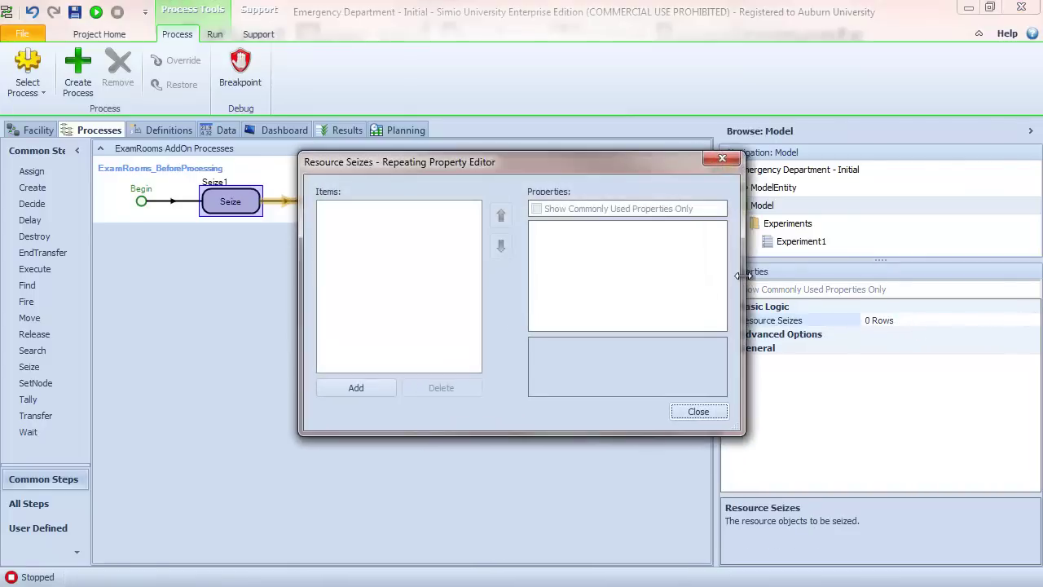
drag(744, 277, 887, 270)
drag(563, 172, 327, 200)
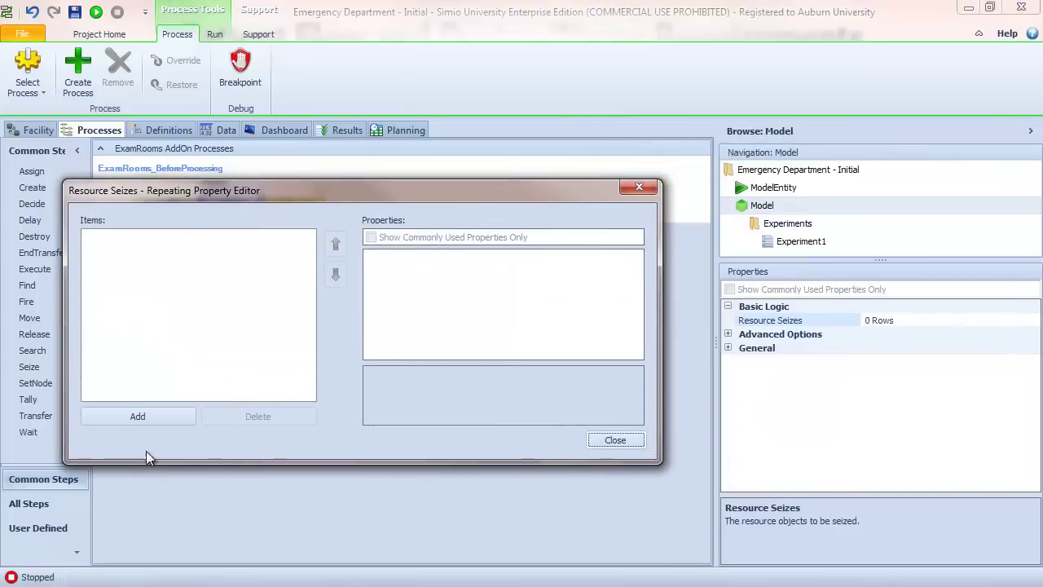
click(138, 416)
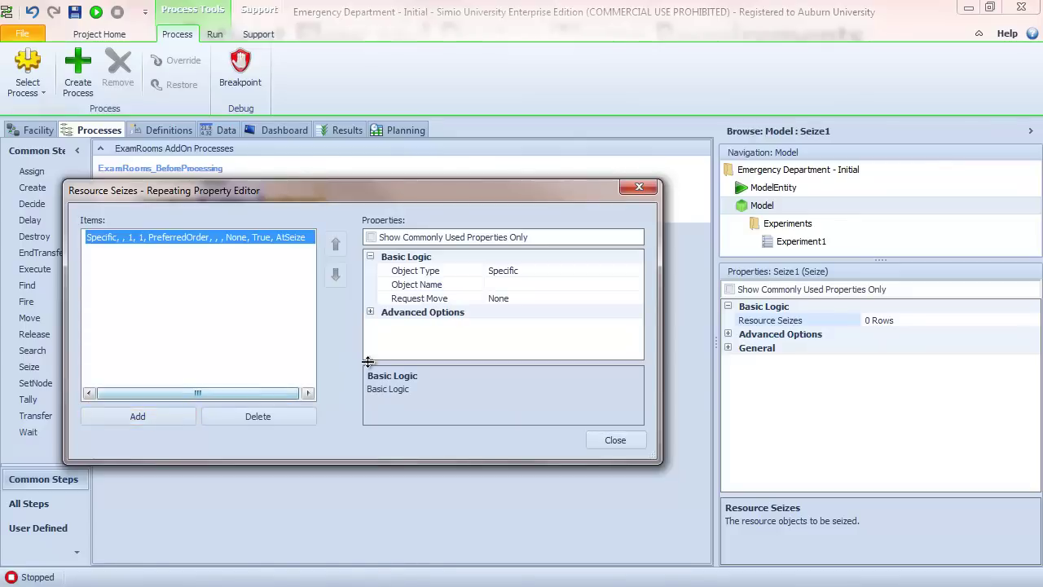
Set the seize item's object type to FromList with DoctorNurse as the object list, and review its advanced options.
click(522, 285)
click(574, 270)
click(635, 270)
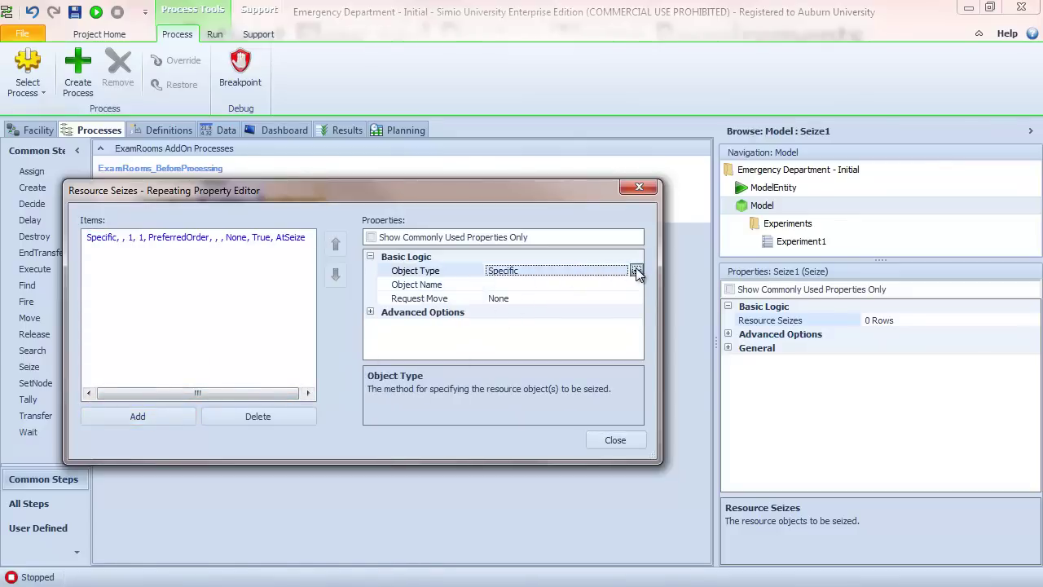
click(550, 299)
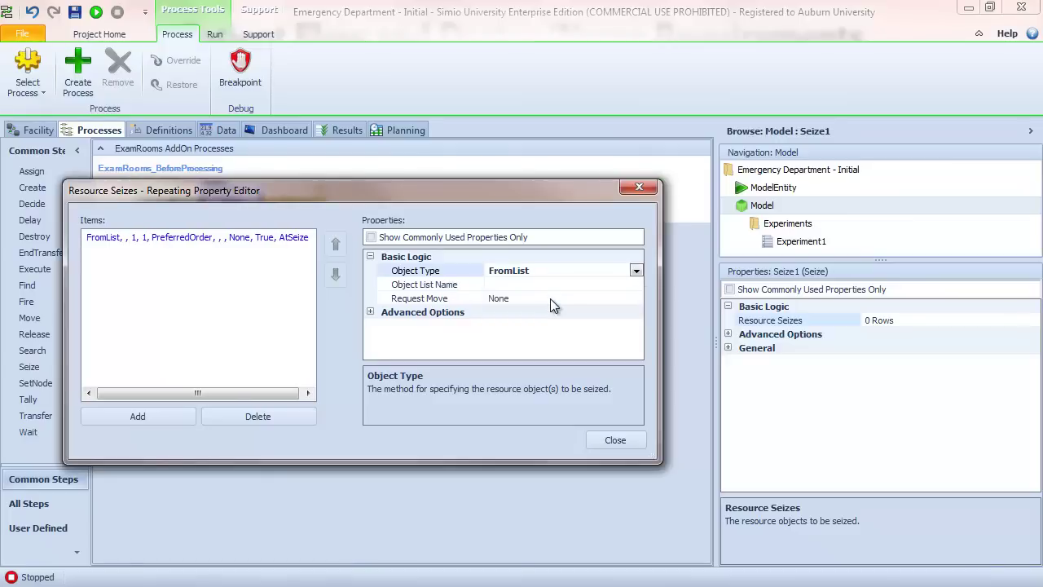
click(510, 287)
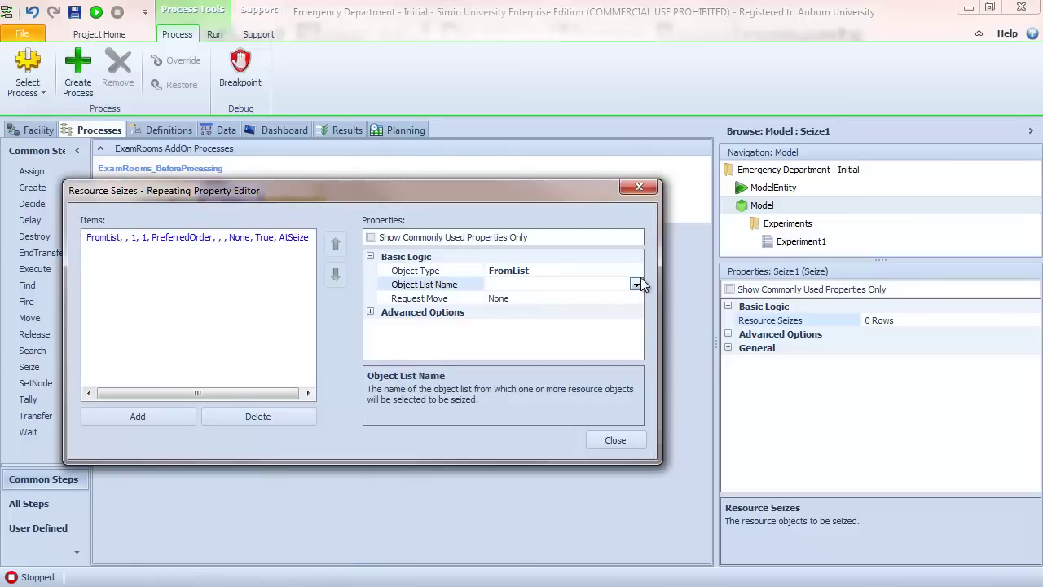
click(635, 283)
click(530, 328)
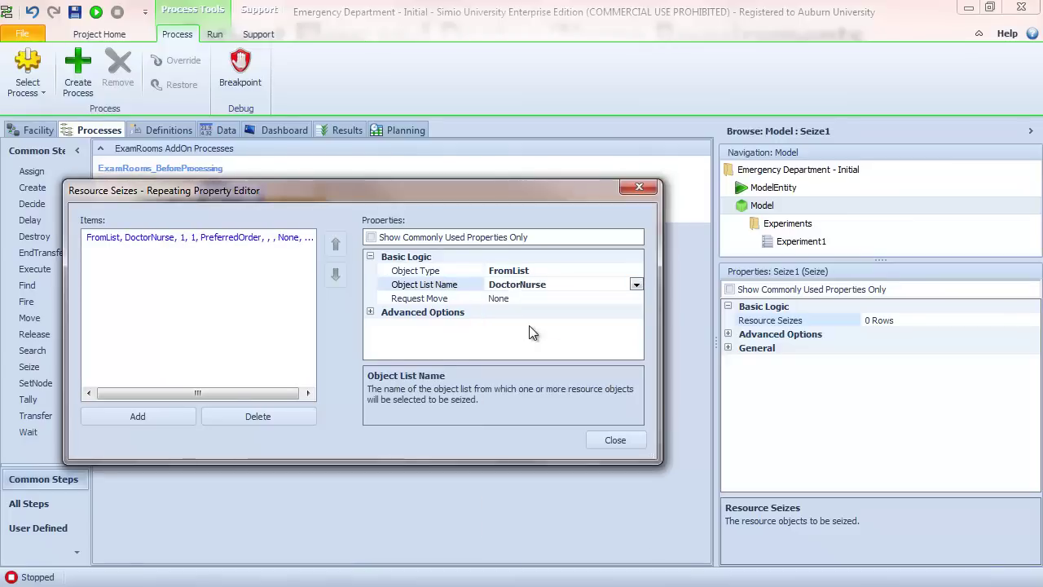
click(372, 315)
click(371, 314)
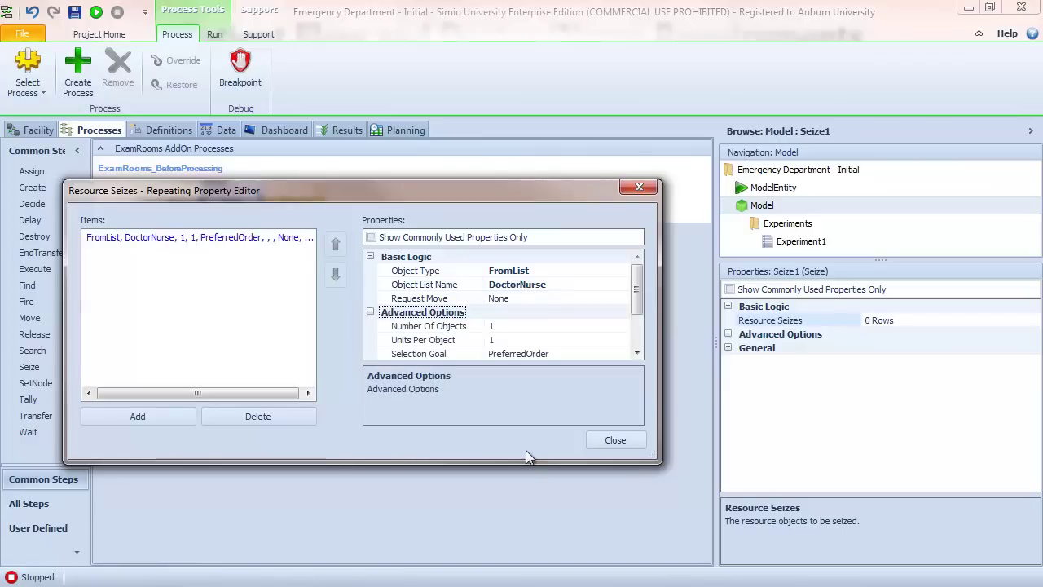
drag(526, 462, 538, 559)
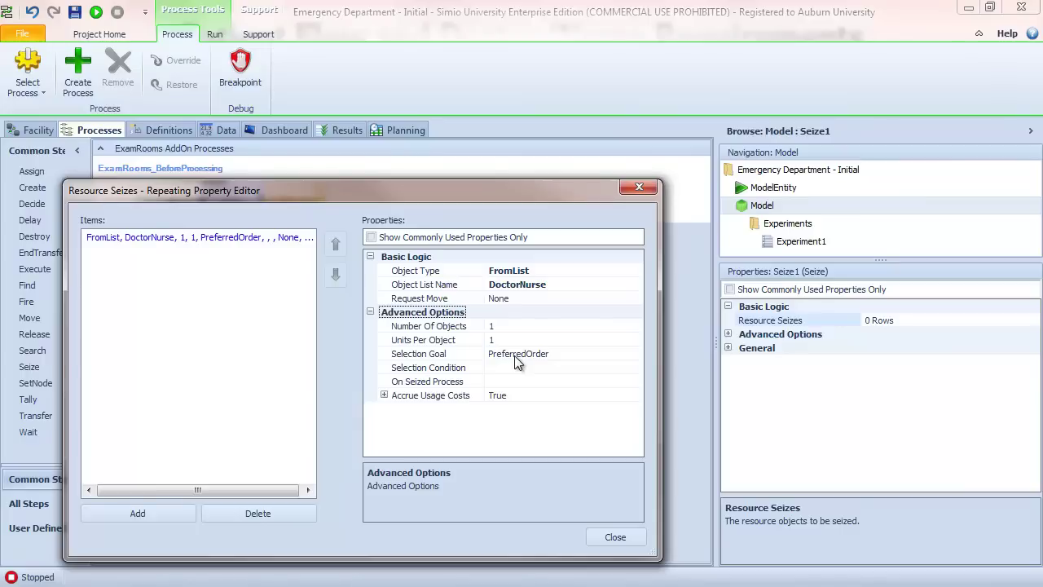
click(613, 537)
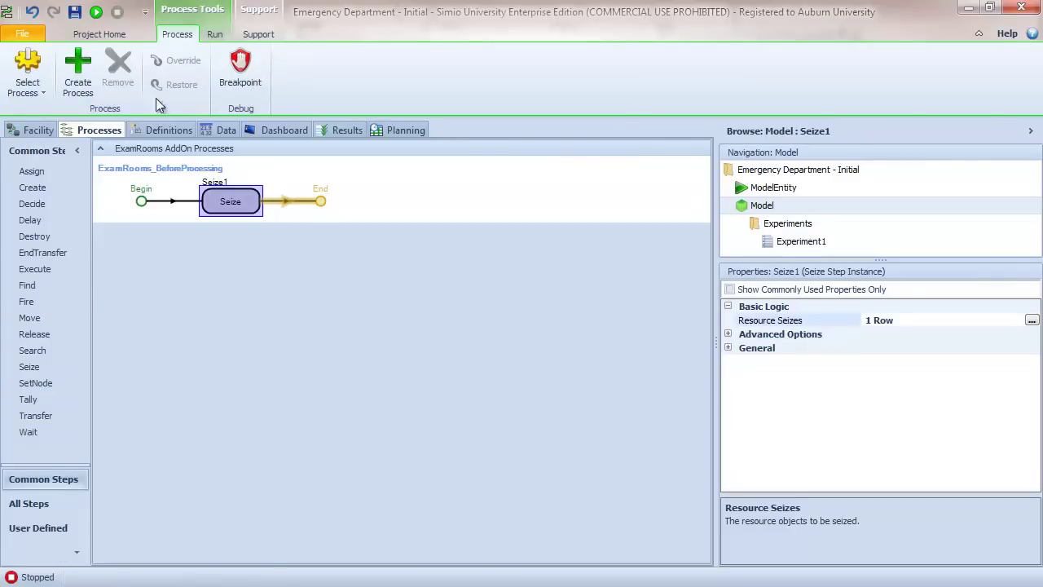
Create a second object list in the model definitions and name it NurseDoctor.
click(175, 128)
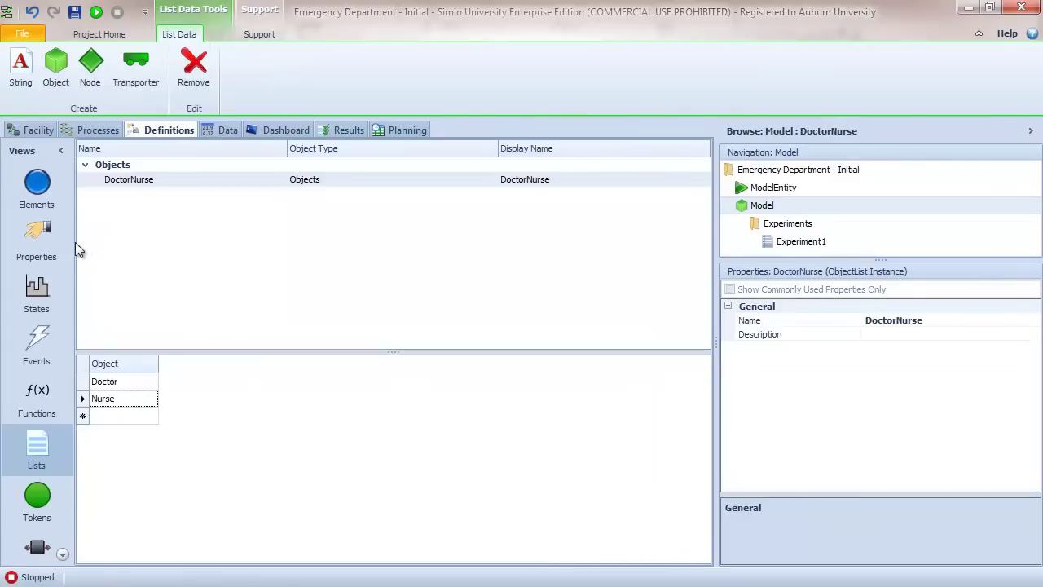
click(55, 70)
click(927, 321)
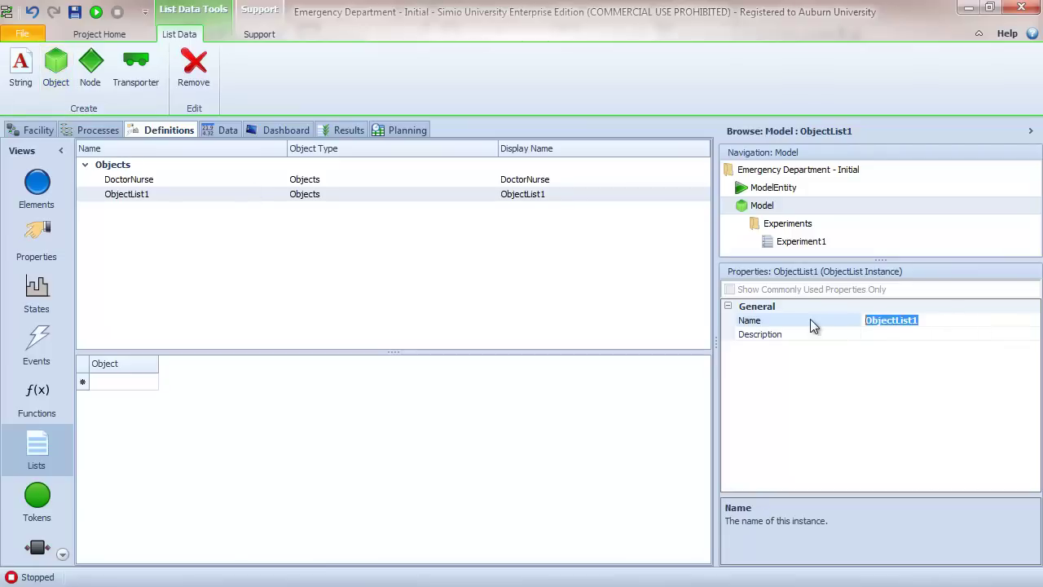
text(NurseDocto)
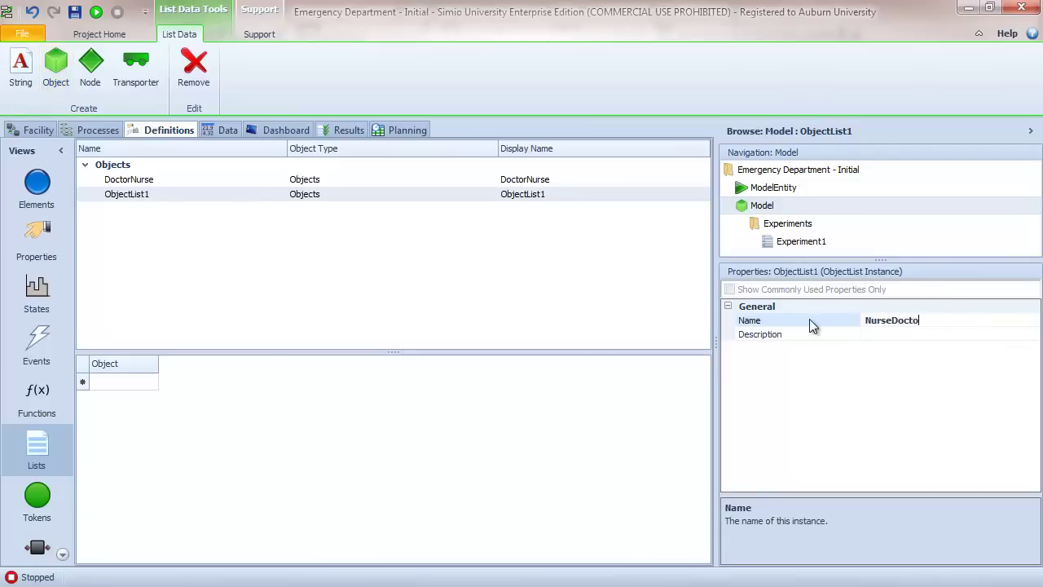
key(BackSpace)
text(or)
key(Return)
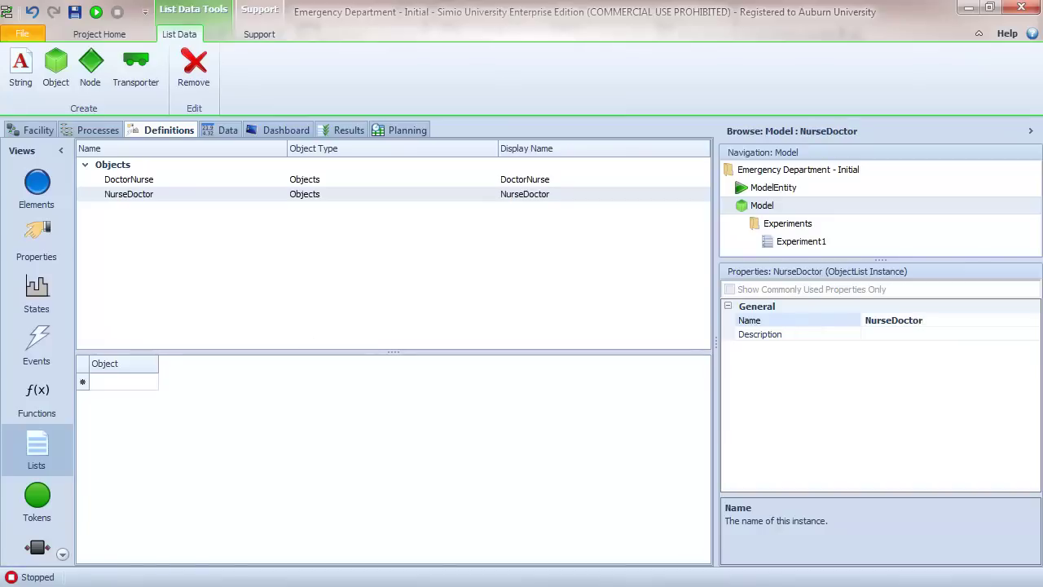
Add the Nurse object followed by the Doctor object to the NurseDoctor list.
click(137, 380)
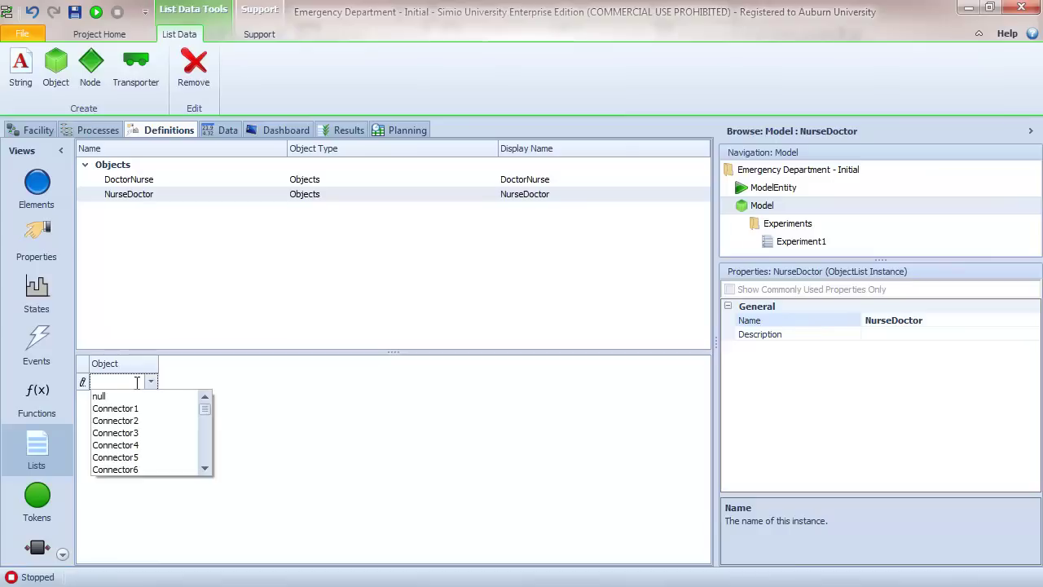
text(Nurse)
key(Return)
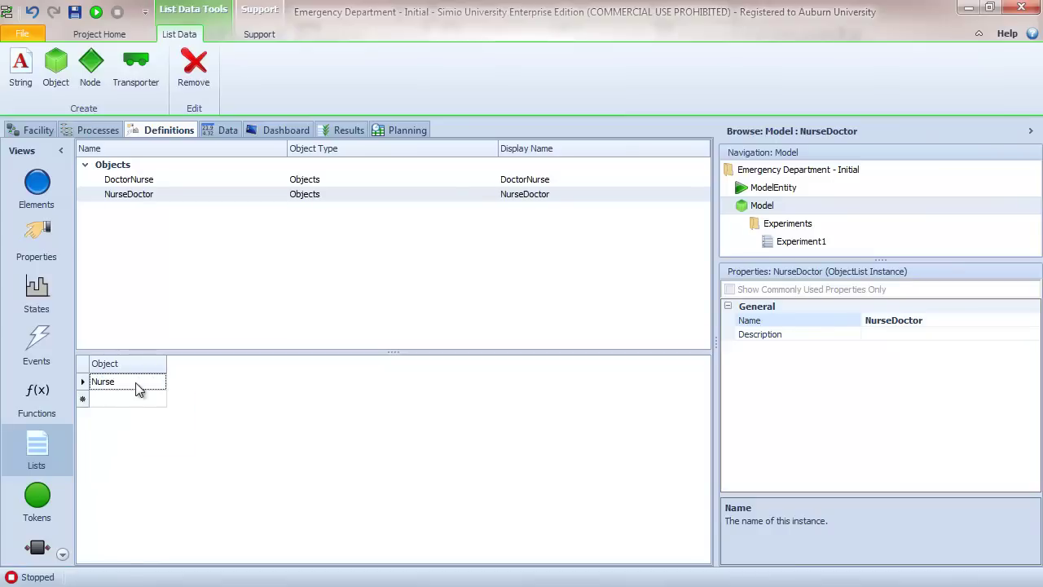
click(130, 399)
text(Dp)
key(Return)
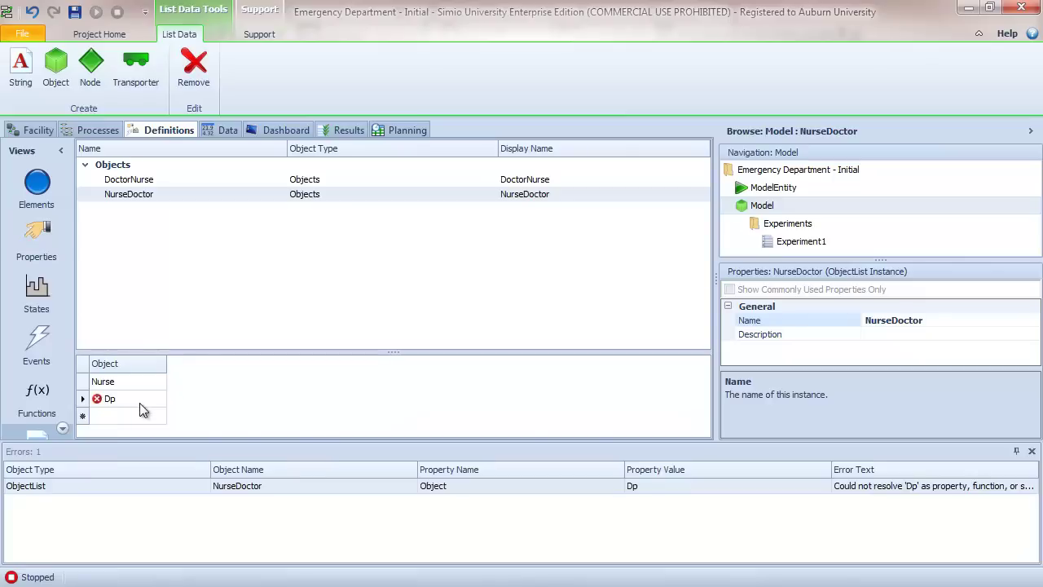
click(79, 397)
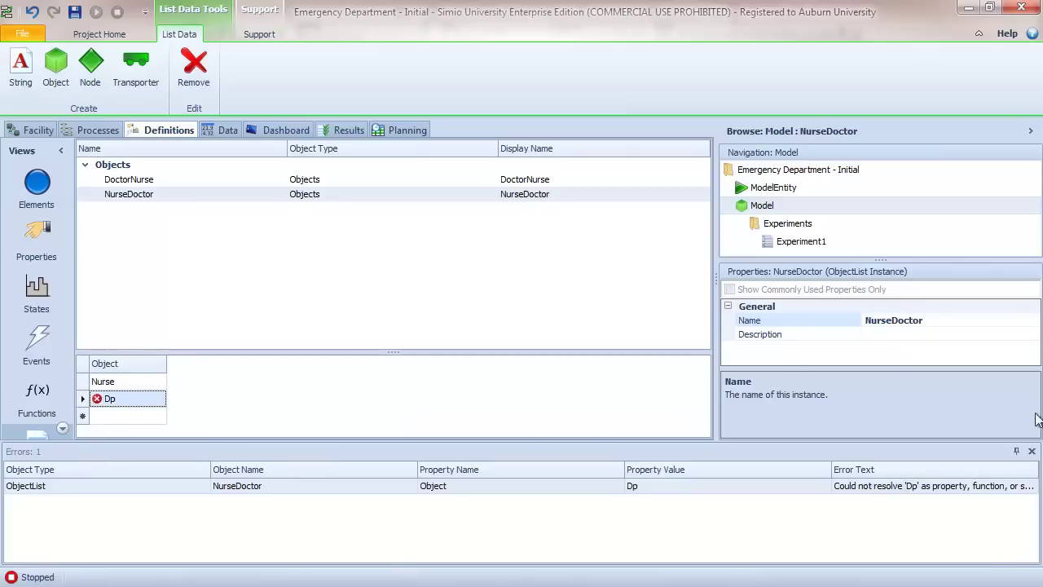
key(F2)
key(BackSpace)
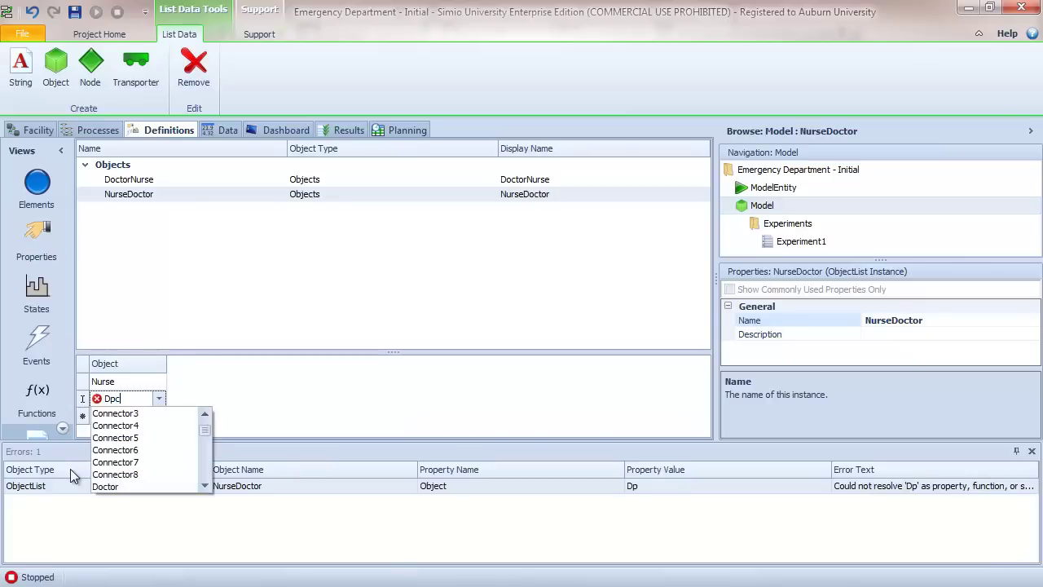
key(Return)
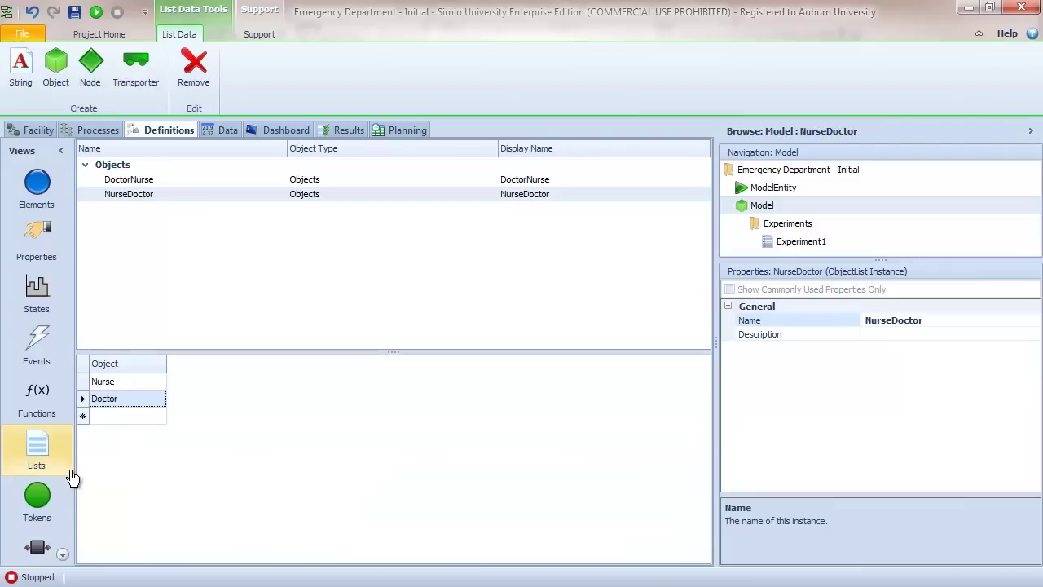
Examine the object order in the DoctorNurse and NurseDoctor lists and the advanced selection options of the Seize step's resource entry.
click(127, 181)
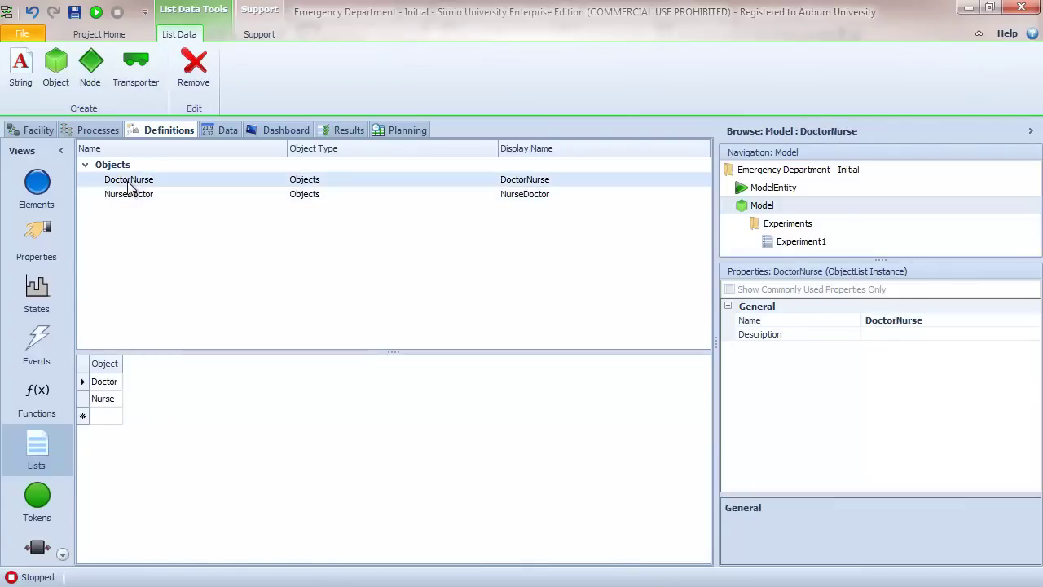
click(128, 197)
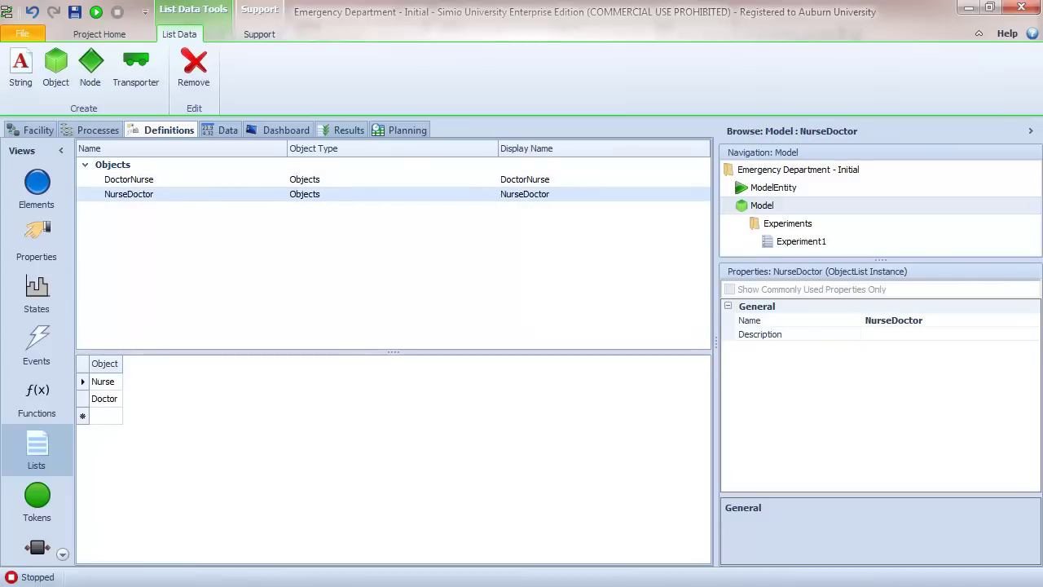
click(113, 127)
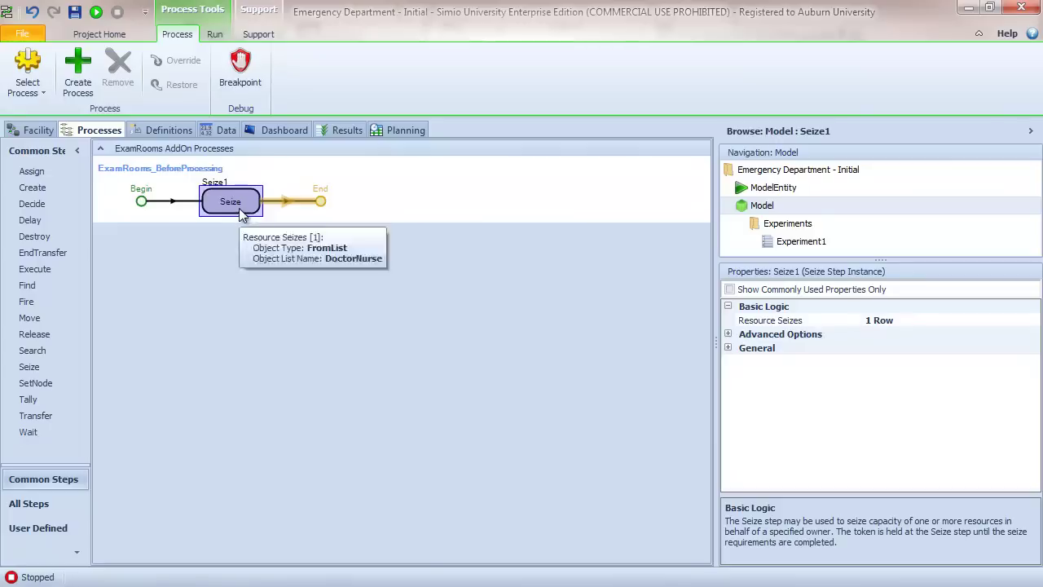
click(1024, 322)
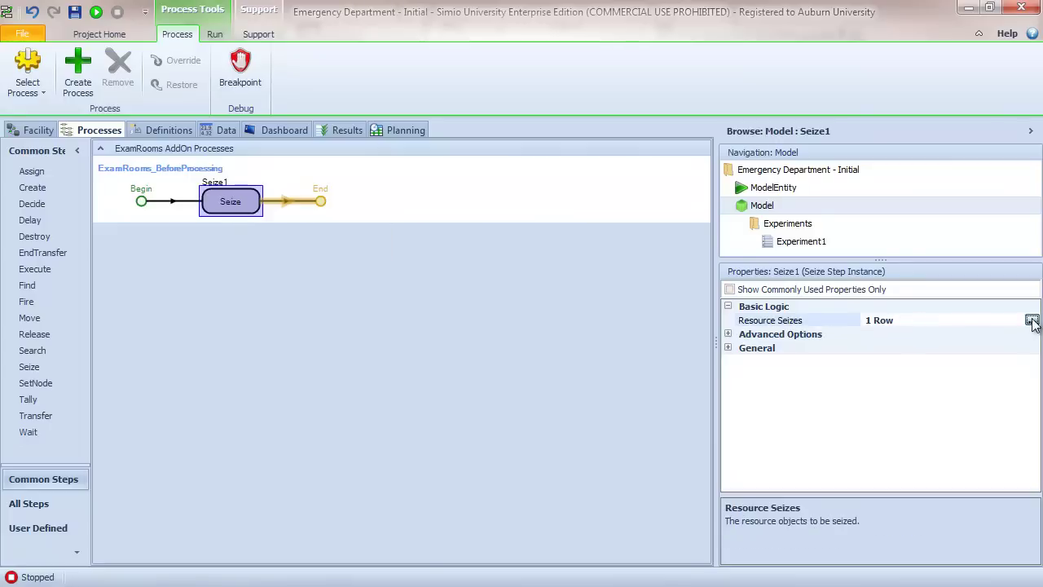
click(1031, 322)
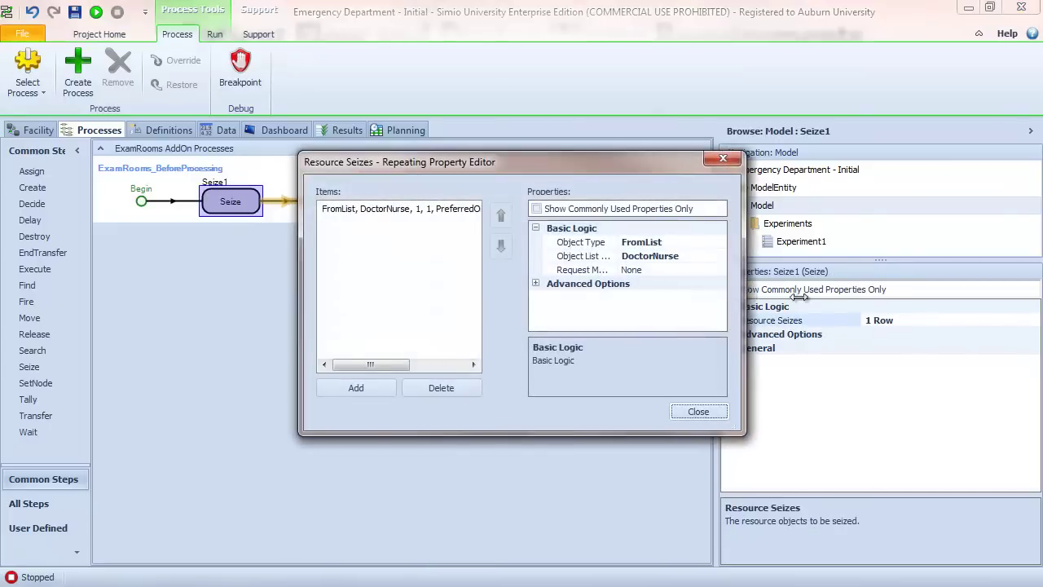
drag(740, 303, 880, 281)
click(597, 283)
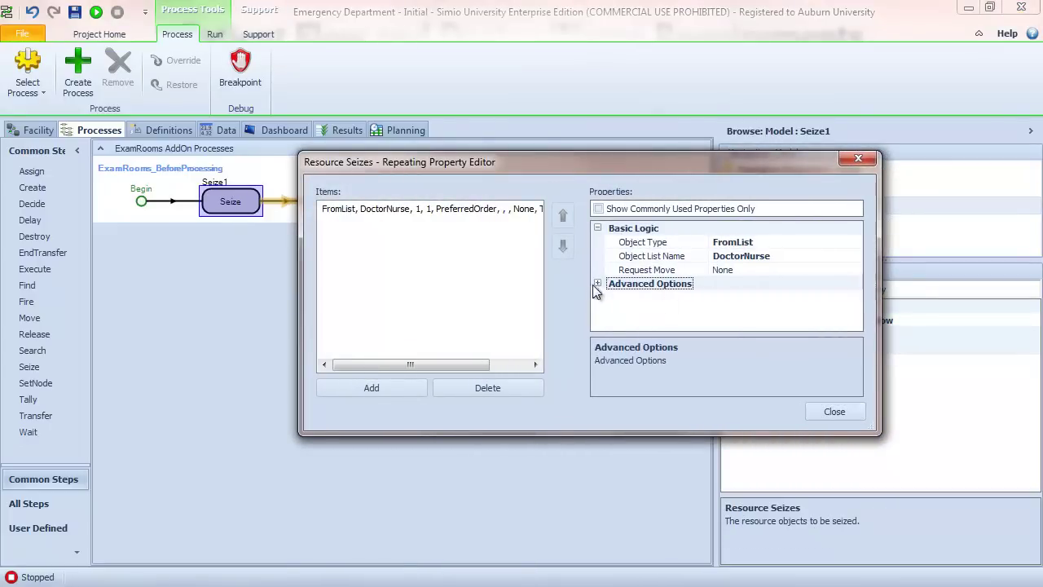
click(596, 284)
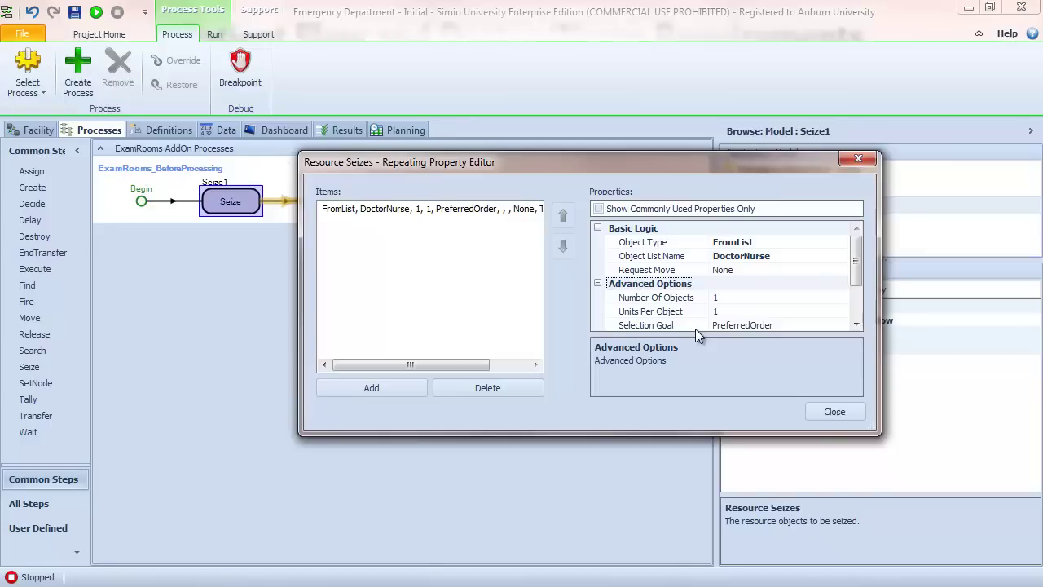
key(Escape)
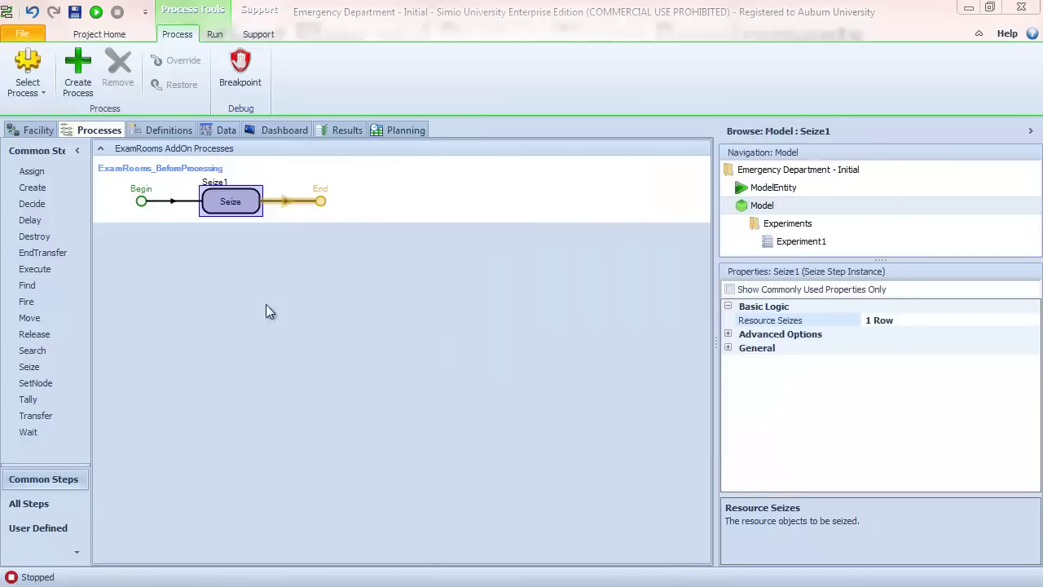
Create an After Processing add-on process for the ExamRooms server and place a Release step in it.
click(38, 130)
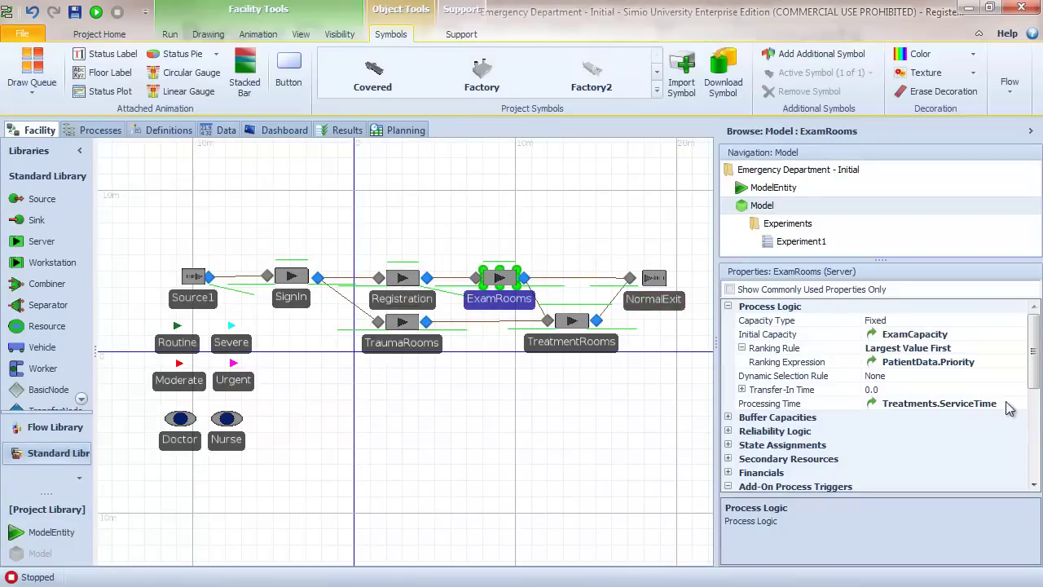
drag(1030, 367, 1039, 454)
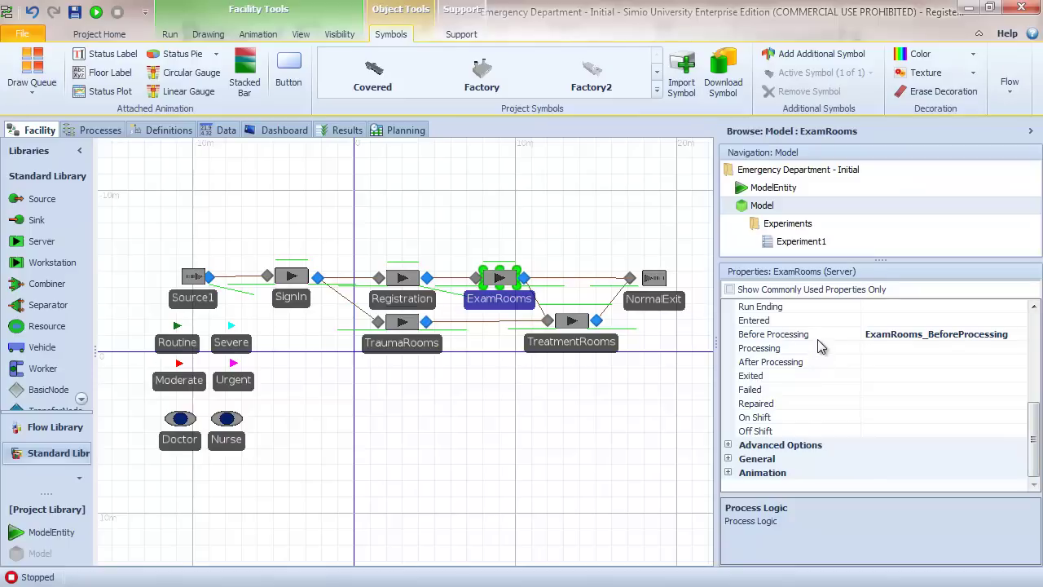
click(801, 365)
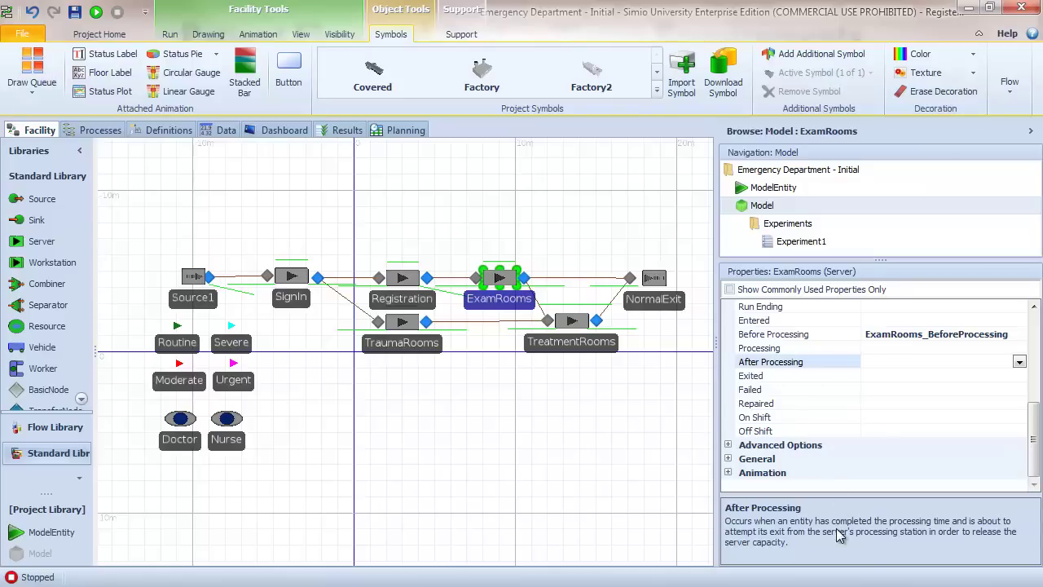
double_click(780, 361)
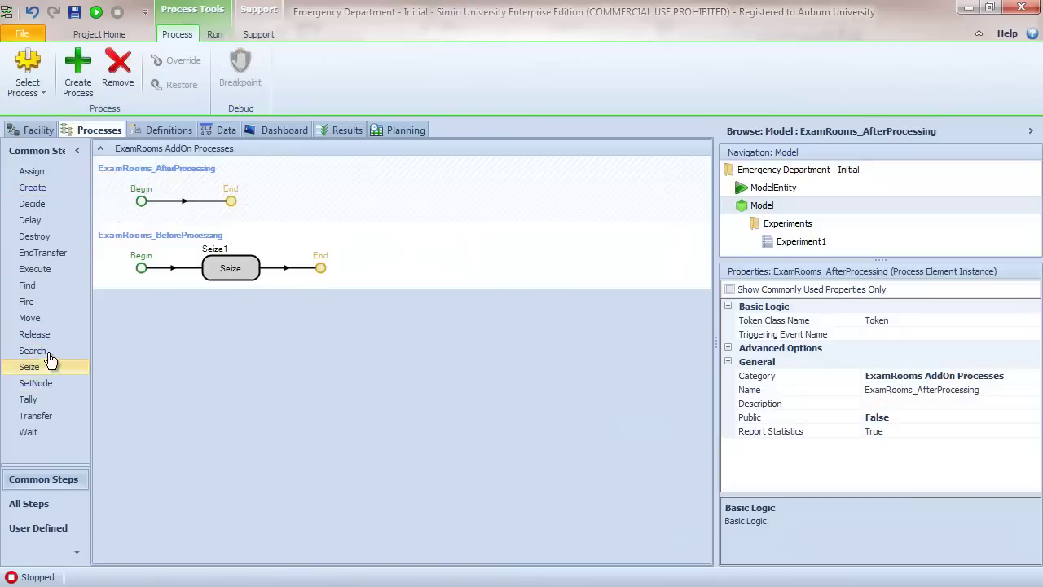
drag(36, 335, 230, 202)
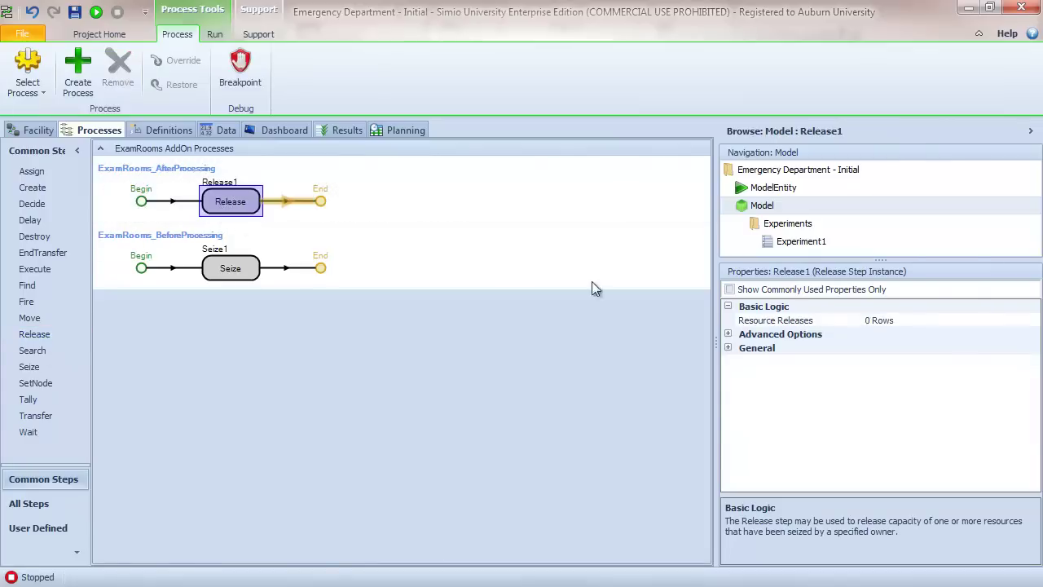
Add one resource release to the ExamRooms Release step, with object type FromList and DoctorNurse as its object list.
click(959, 322)
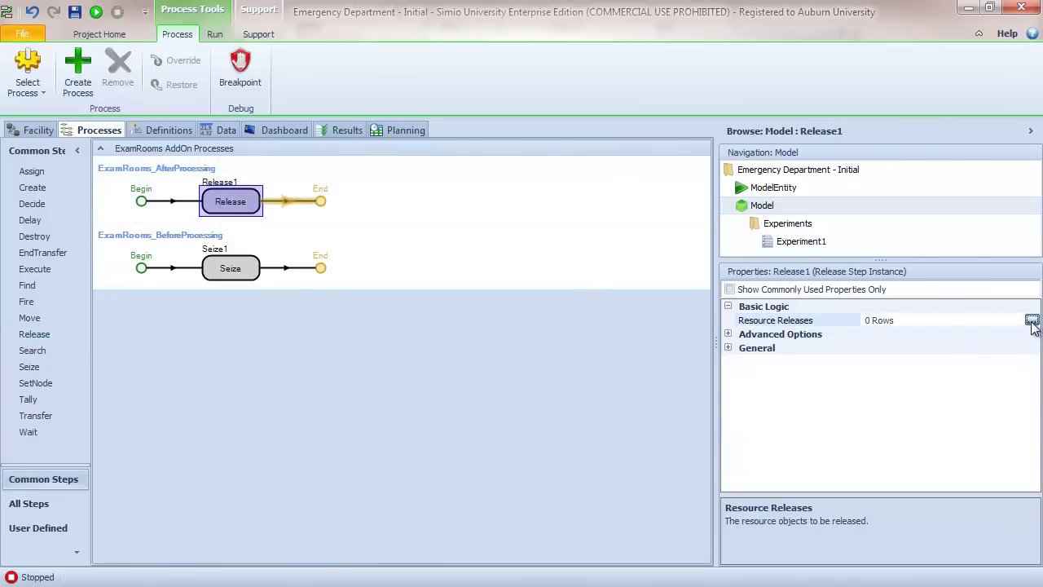
click(1031, 321)
click(389, 385)
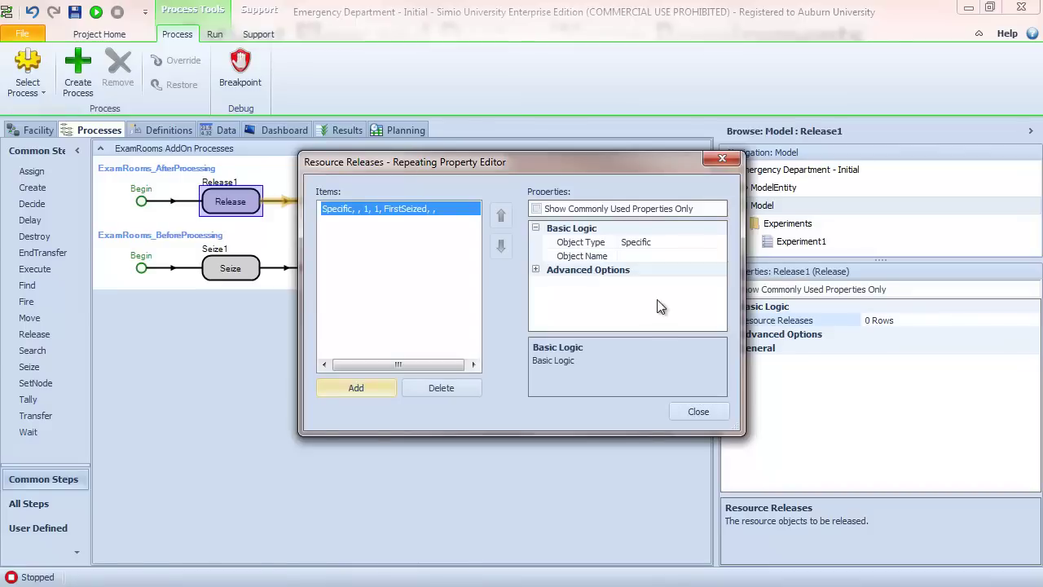
click(682, 243)
click(720, 242)
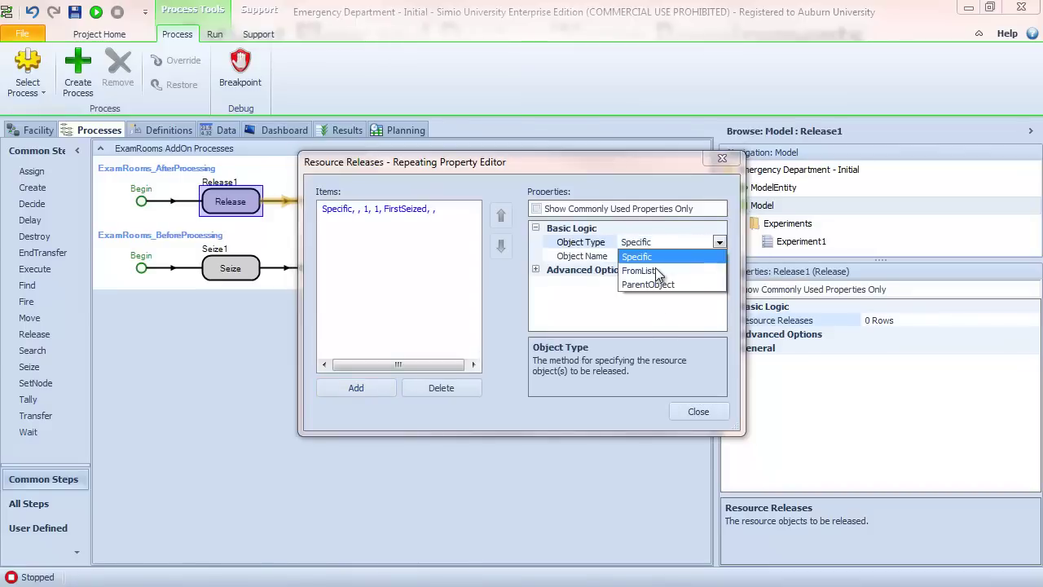
click(657, 272)
click(711, 256)
click(720, 256)
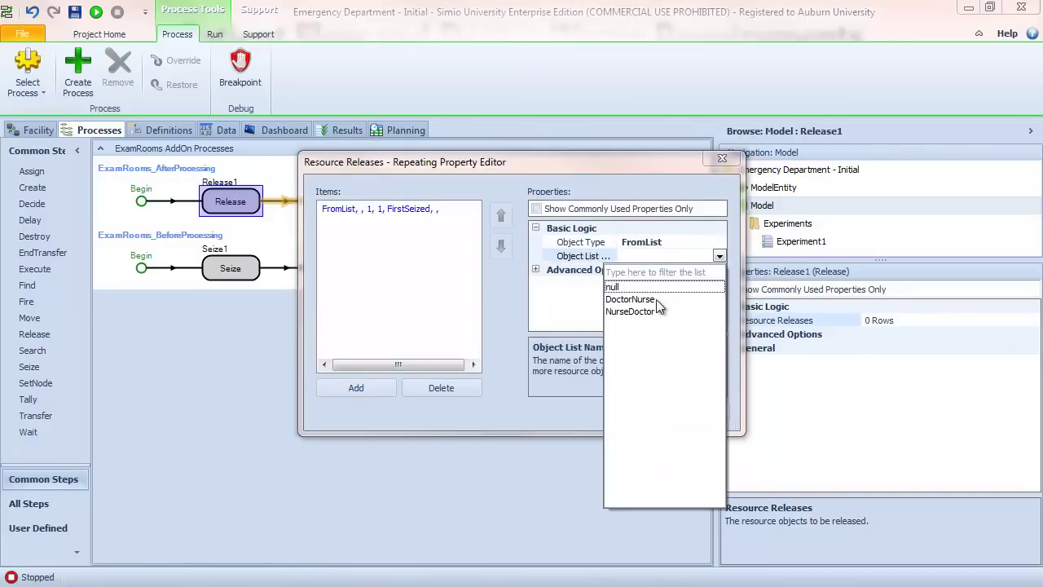
click(652, 299)
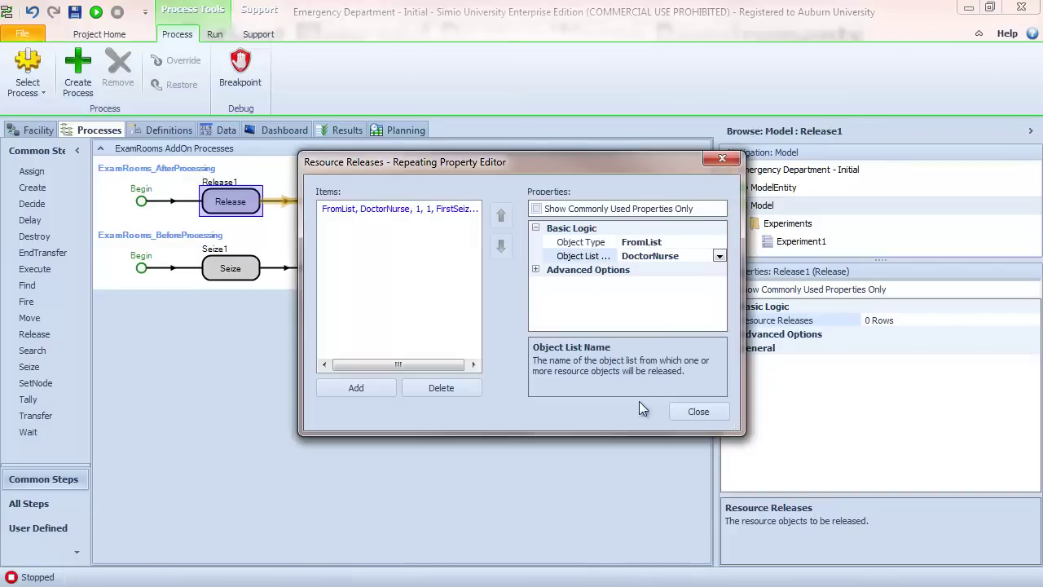
click(706, 411)
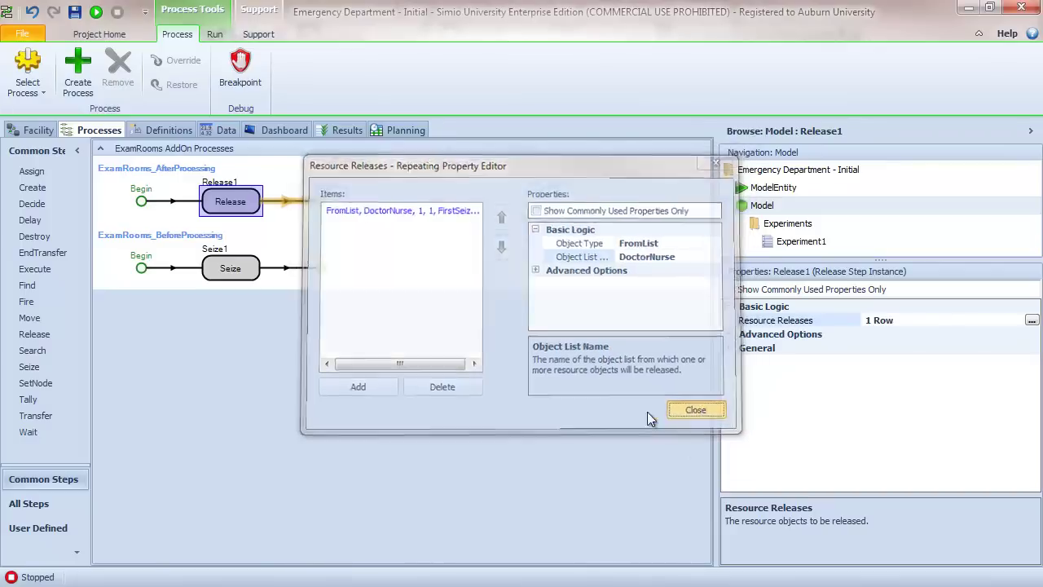
mouse_move(224, 273)
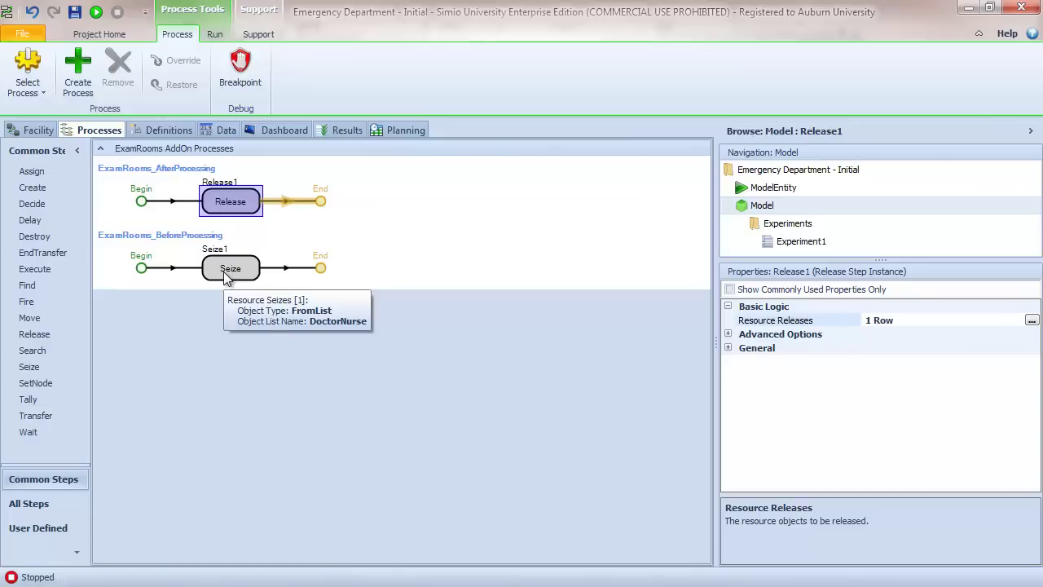
Create a Before Processing add-on process for the TreatmentRooms server and place a Seize step in it.
click(39, 129)
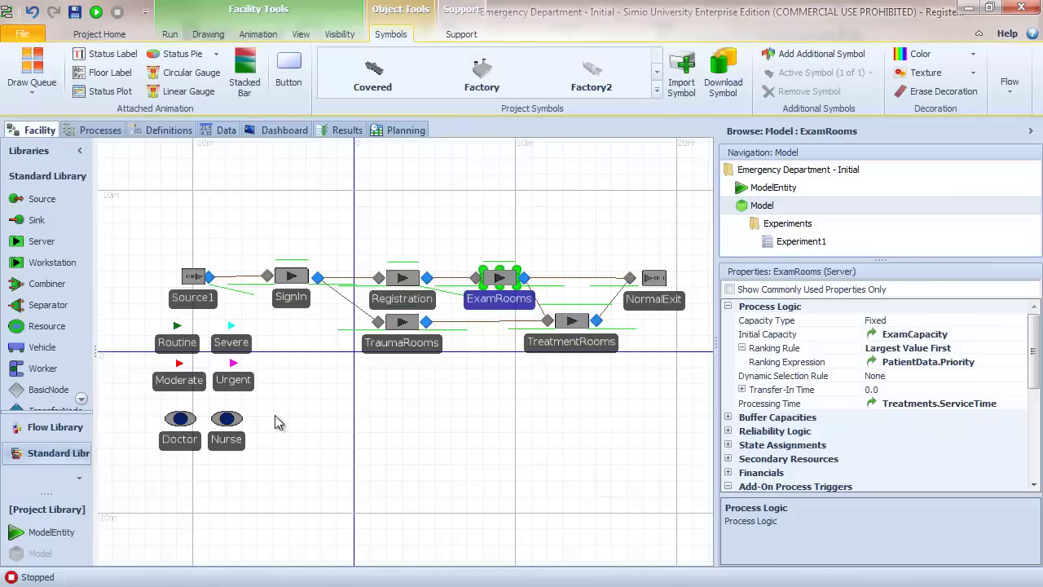
click(568, 345)
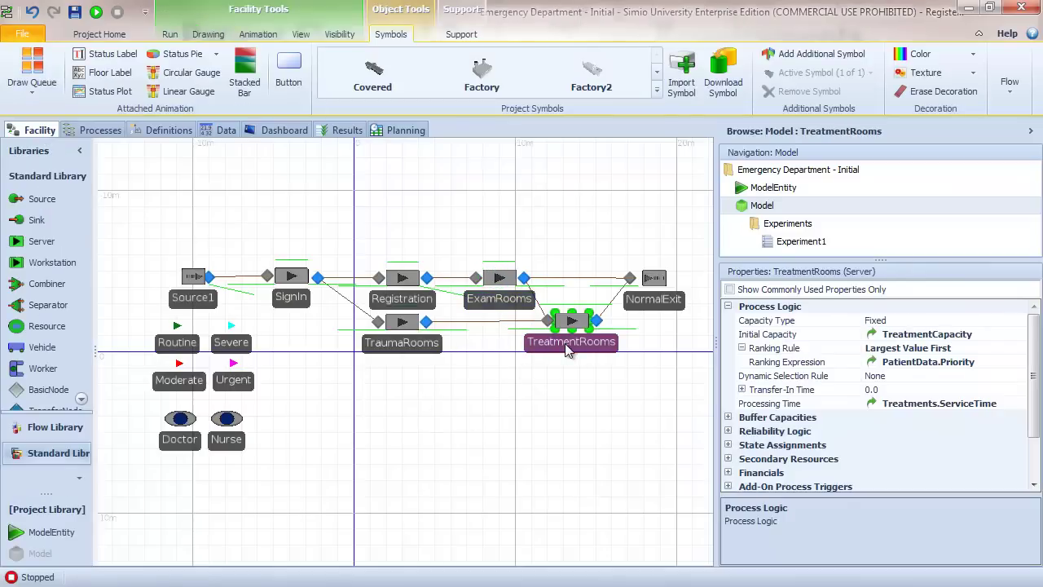
scroll(886, 443, down, 3)
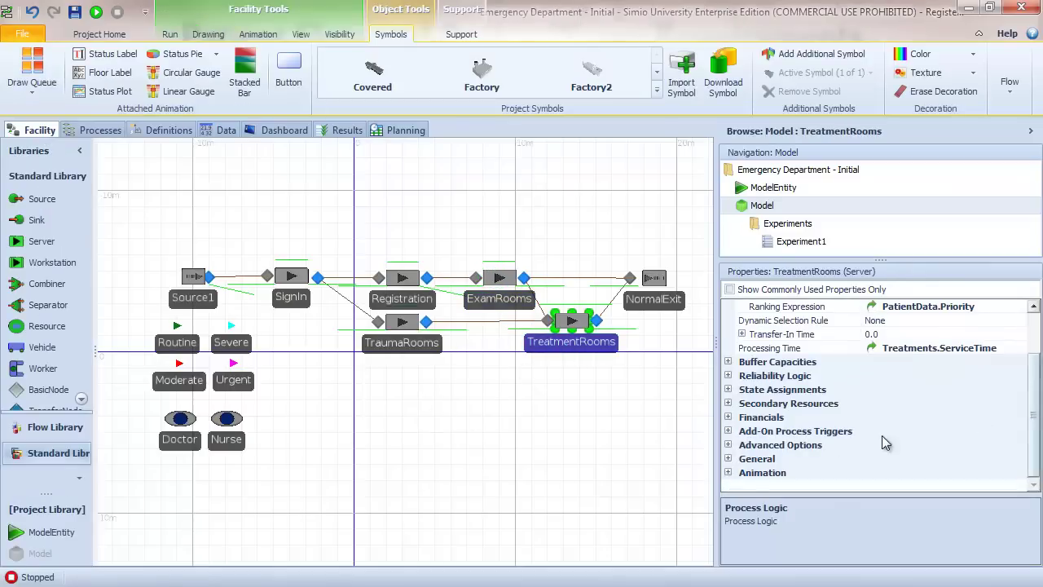
click(728, 431)
scroll(815, 416, down, 2)
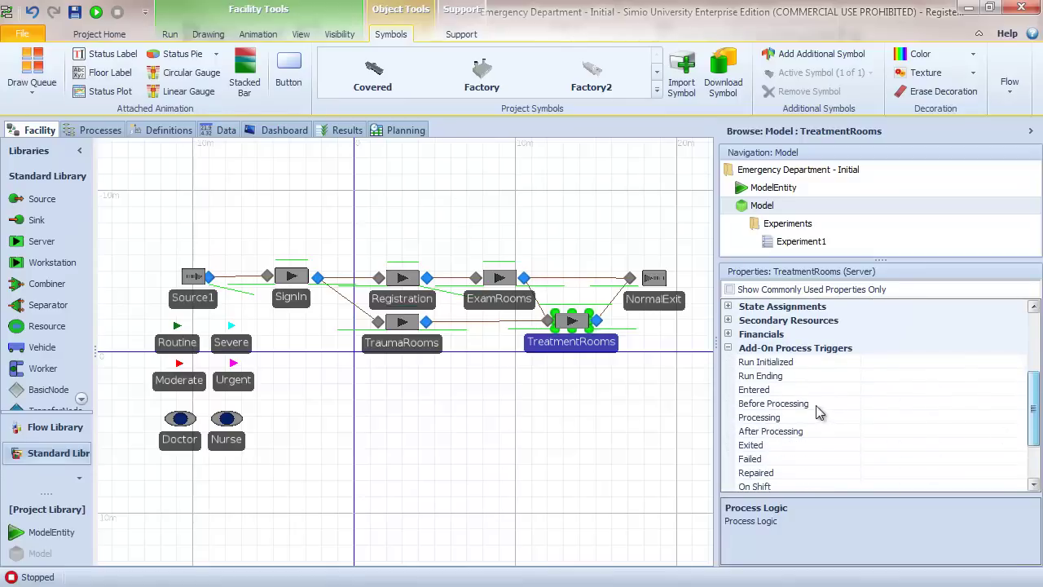
double_click(791, 404)
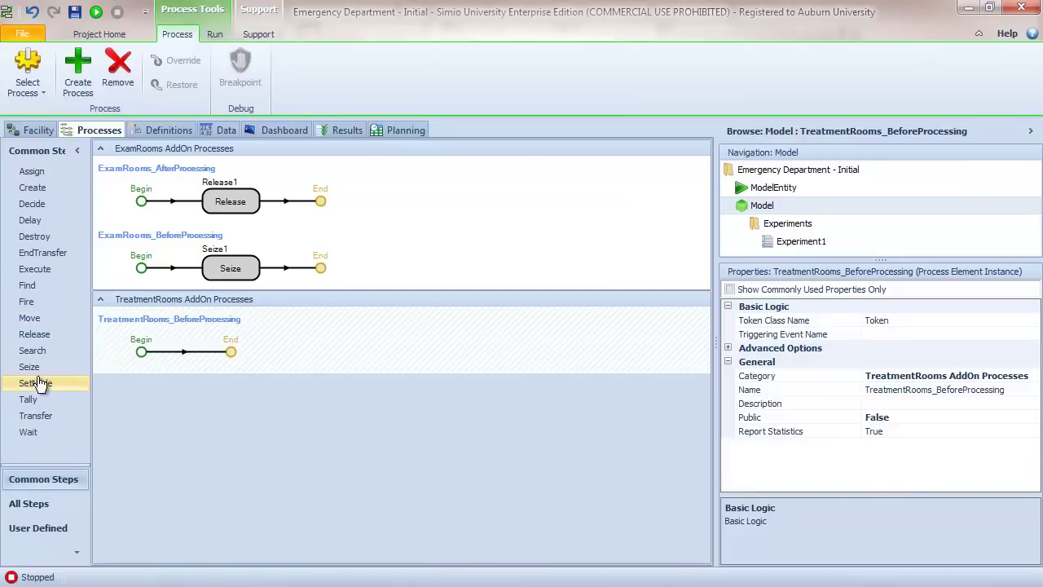
drag(35, 373, 218, 366)
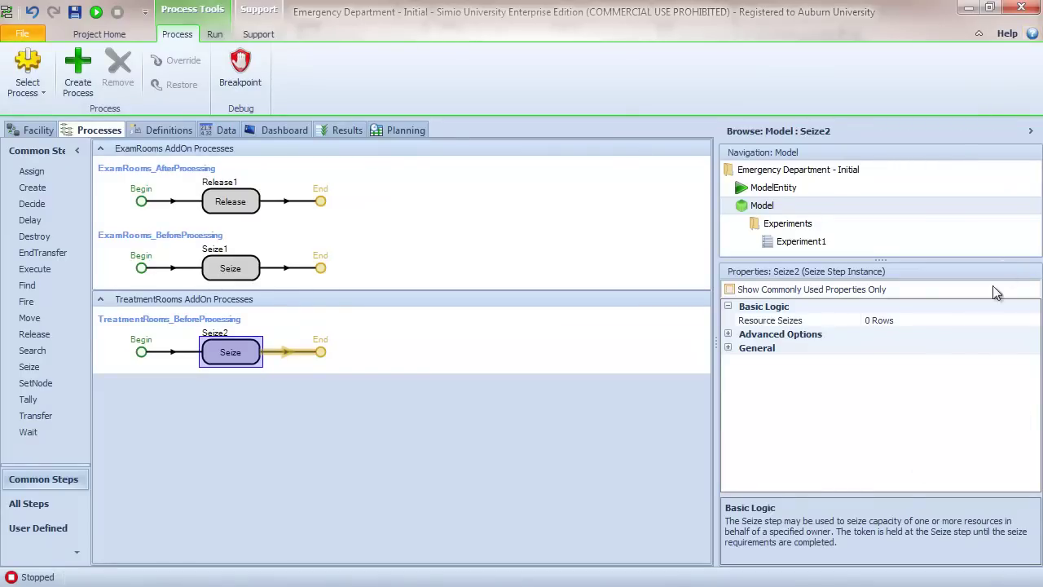
Add two specific resource seizes to the TreatmentRooms Seize step, one for Doctor and one for Nurse.
click(990, 320)
click(1032, 321)
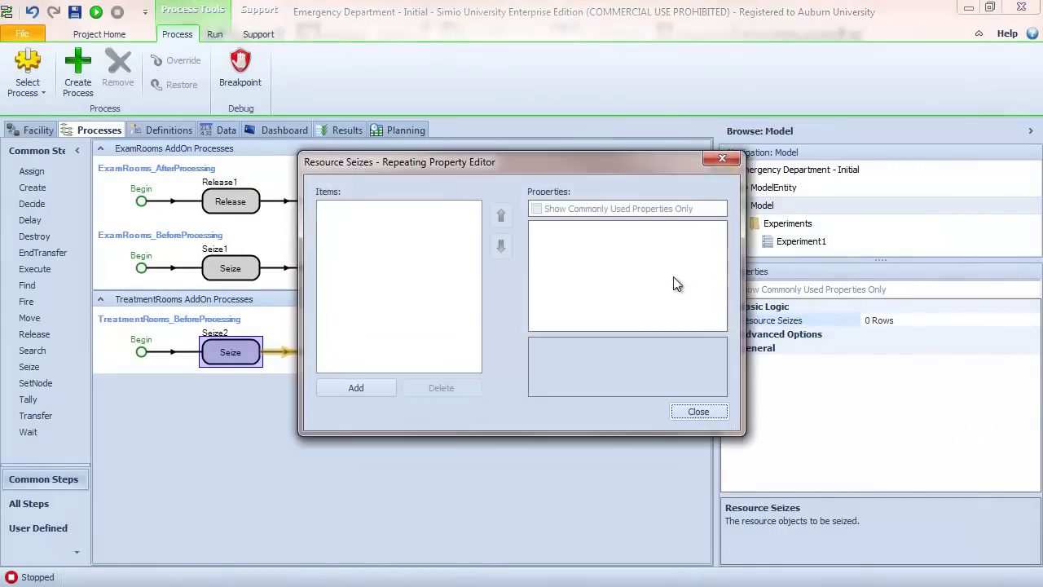
click(357, 387)
click(657, 256)
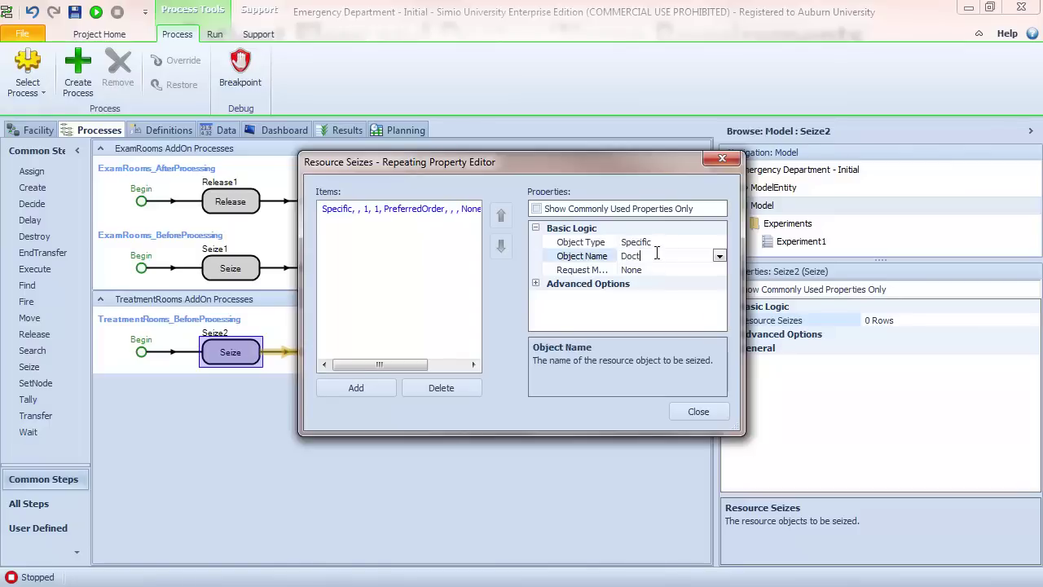
key(Return)
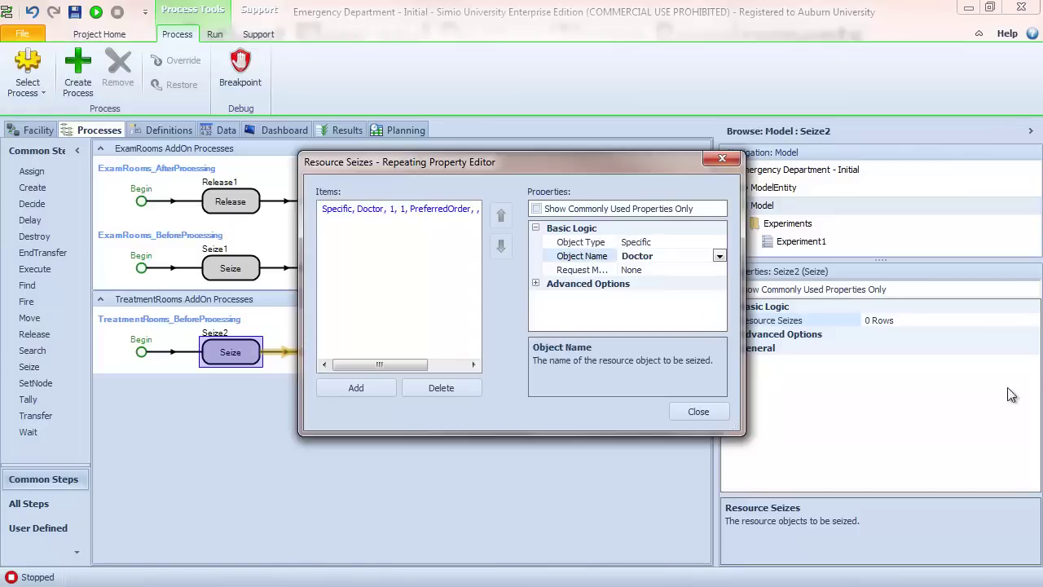
click(356, 388)
click(628, 256)
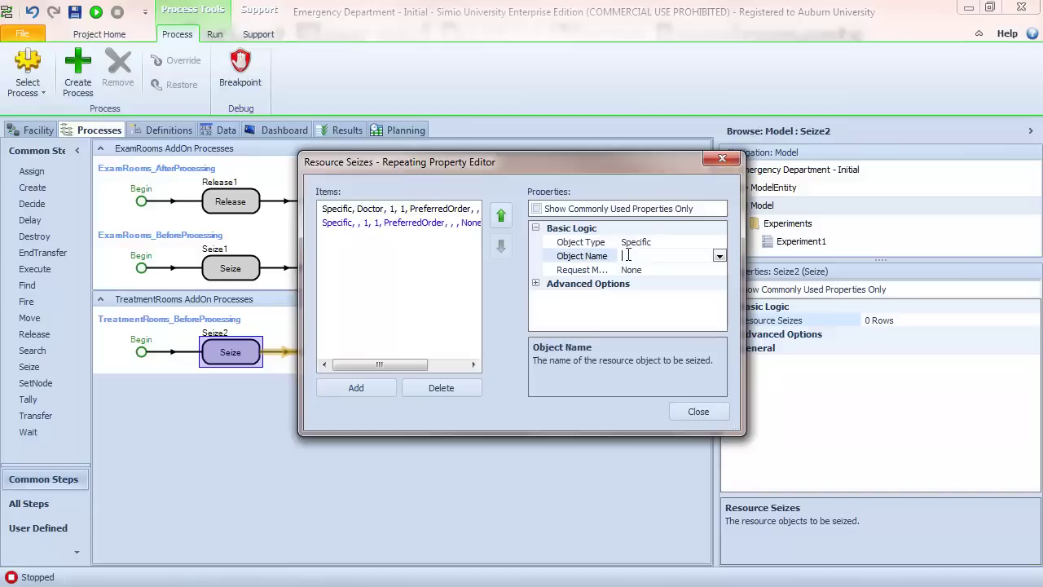
key(Return)
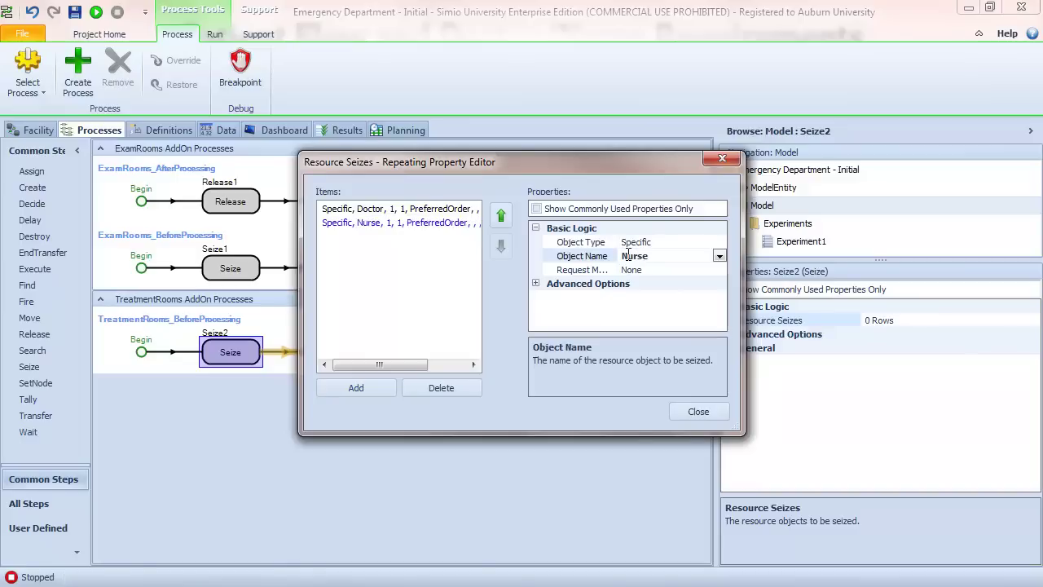
click(699, 413)
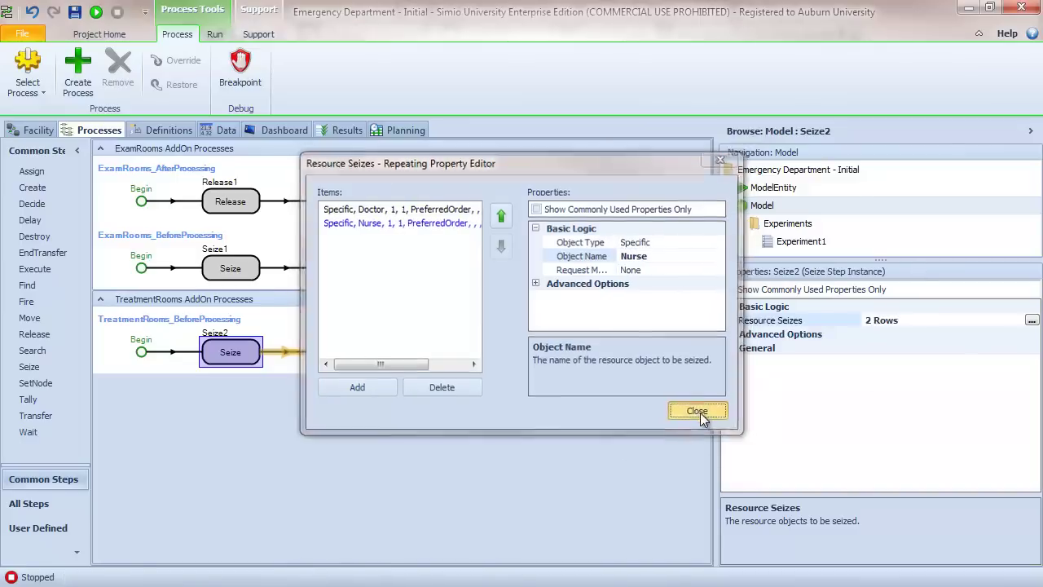
Create an After Processing add-on process for the TreatmentRooms server and place a Release step in it.
click(36, 130)
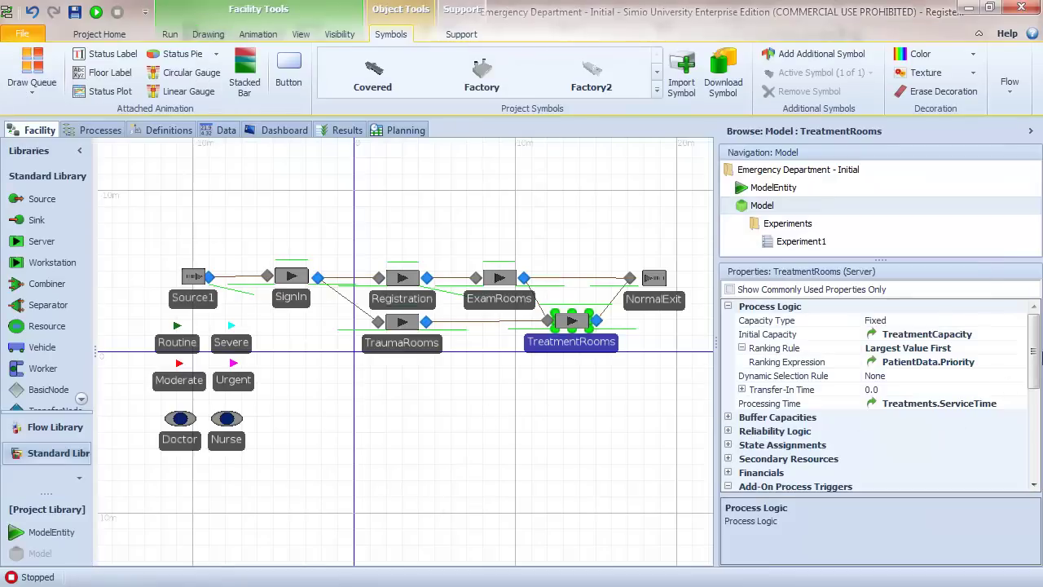
drag(1032, 352, 1032, 422)
click(817, 404)
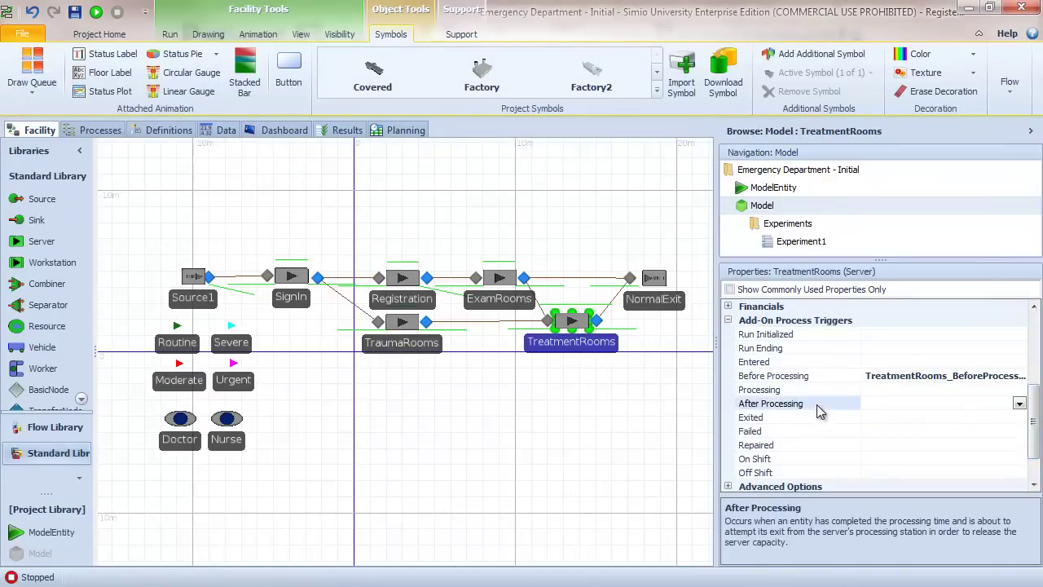
double_click(817, 404)
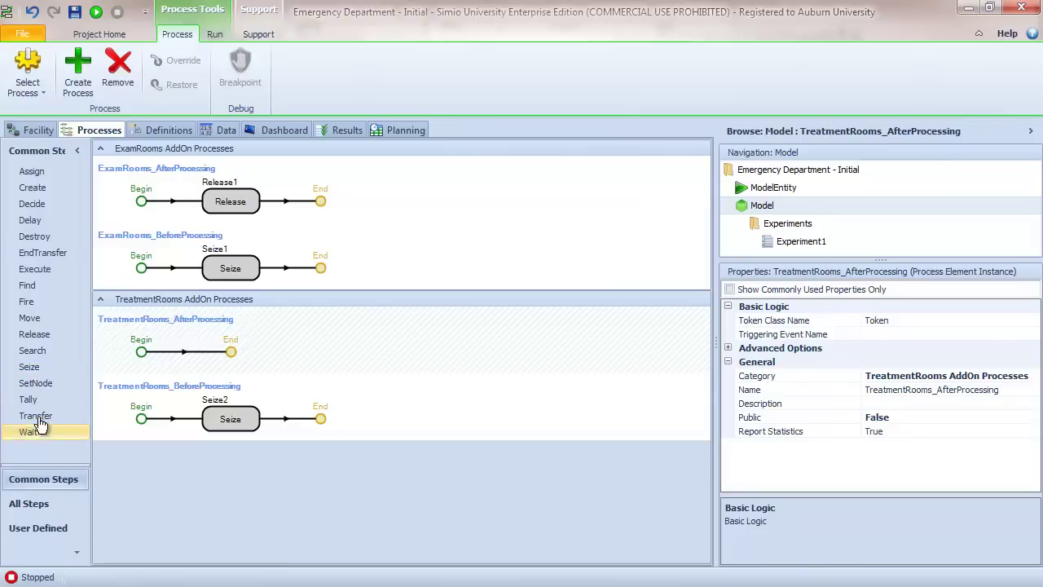
drag(34, 334, 236, 354)
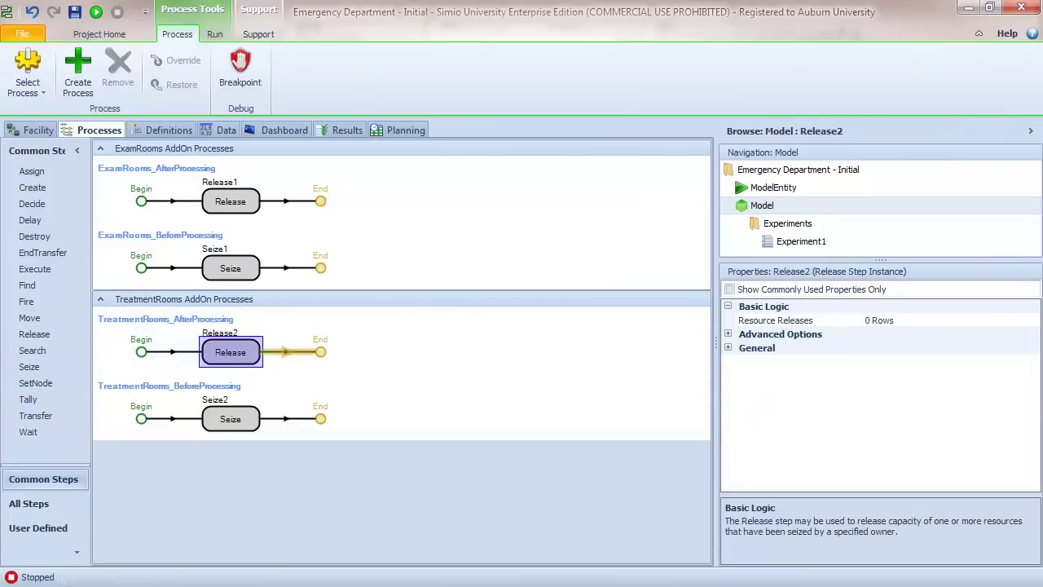
Add specific resource releases for Nurse and Doctor to the TreatmentRooms Release step, and return to the facility layout.
click(995, 320)
click(1031, 320)
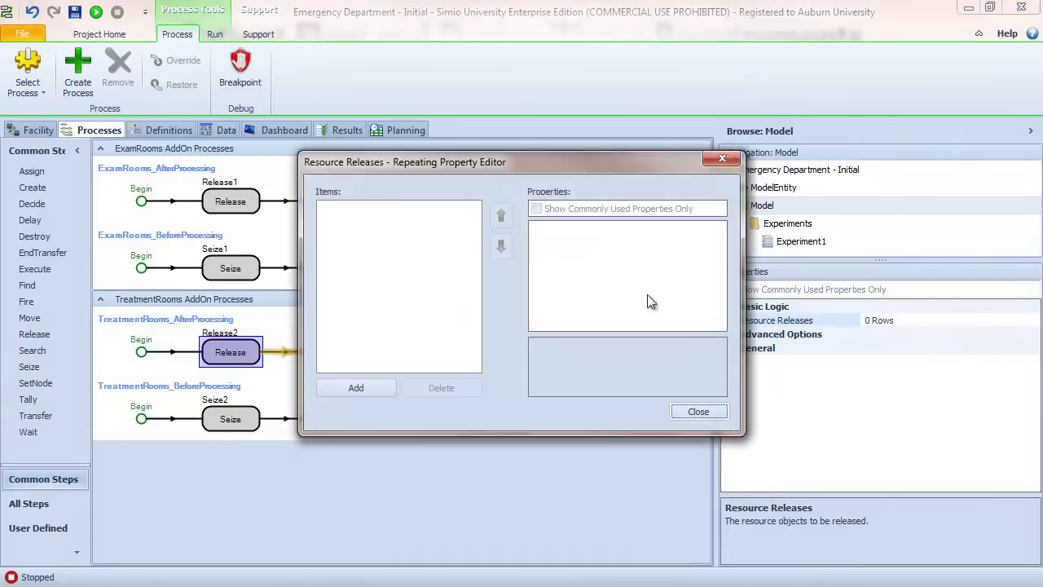
click(372, 387)
click(659, 256)
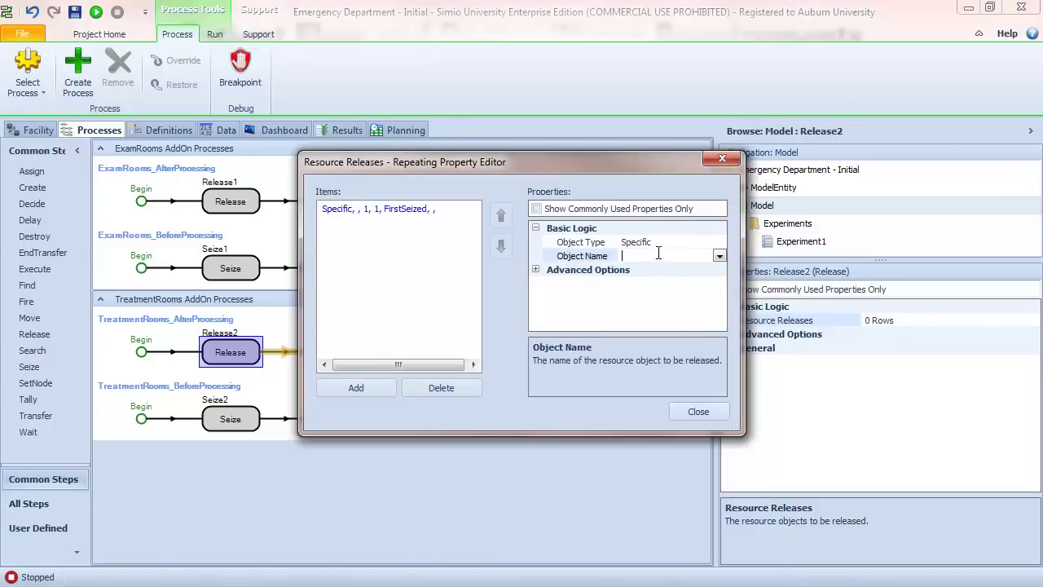
text(Nurse)
key(Return)
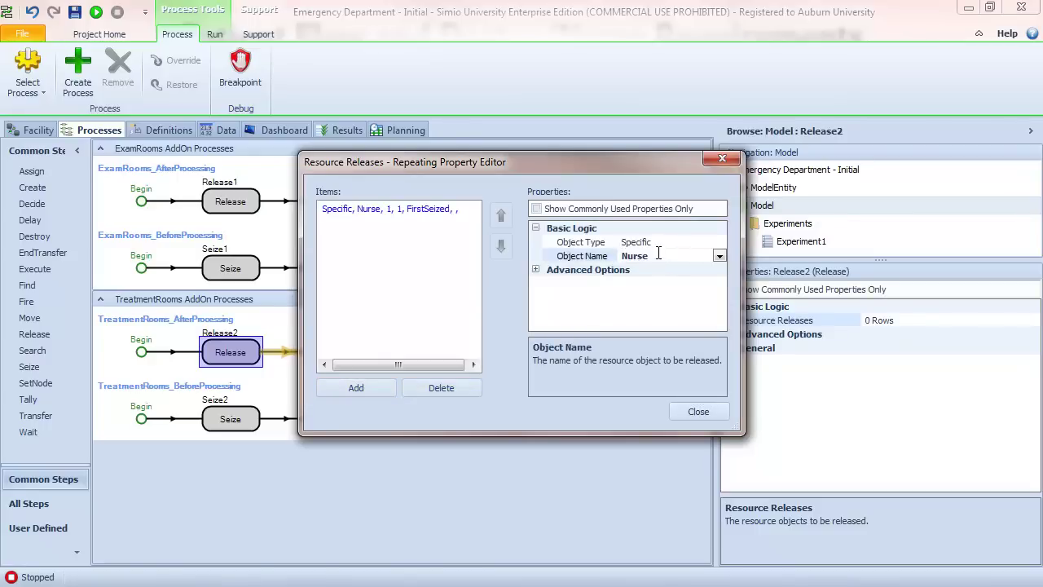
click(341, 390)
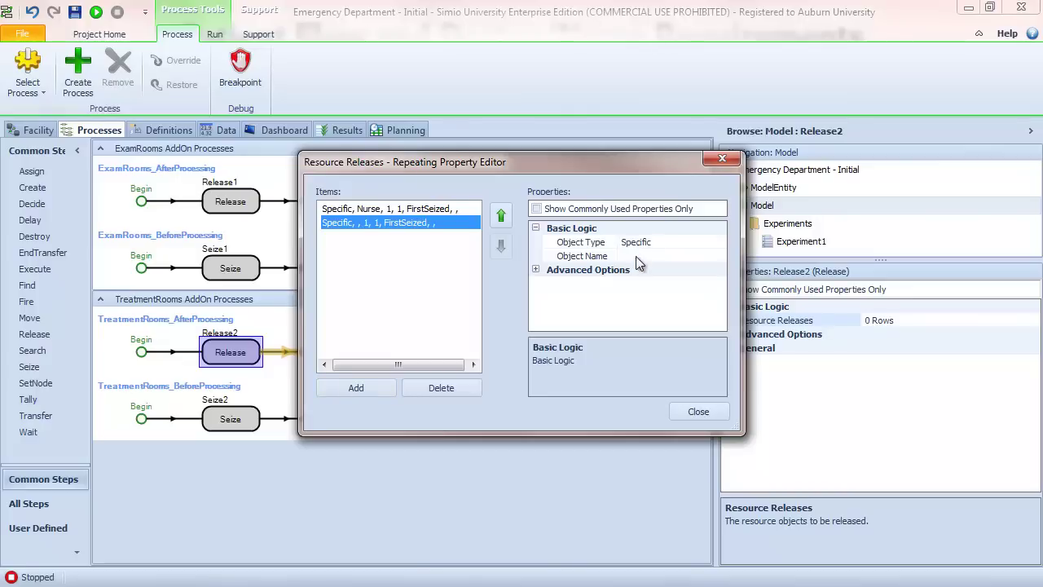
click(634, 257)
text(Doctor)
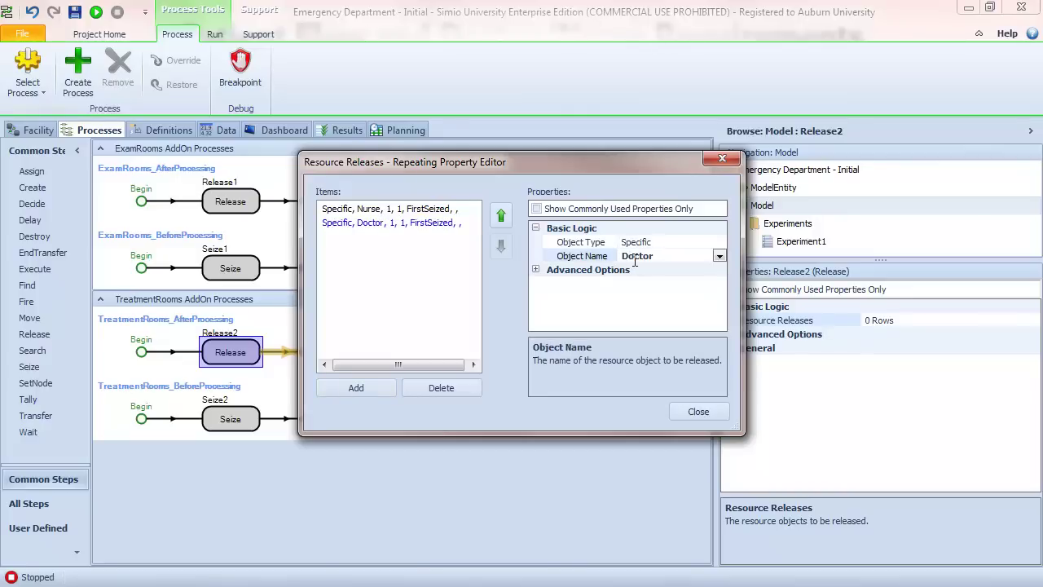
click(707, 412)
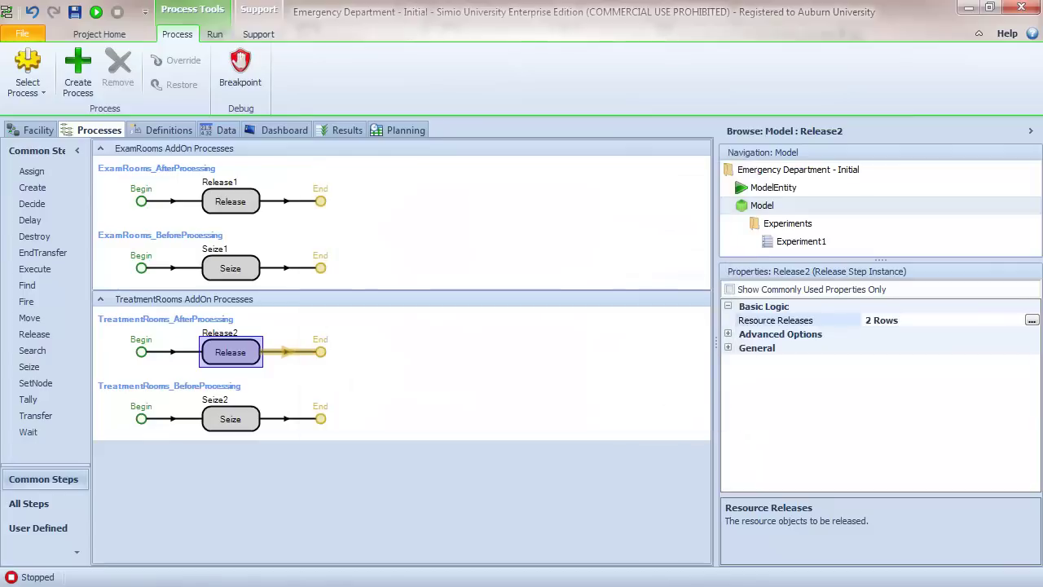
click(41, 130)
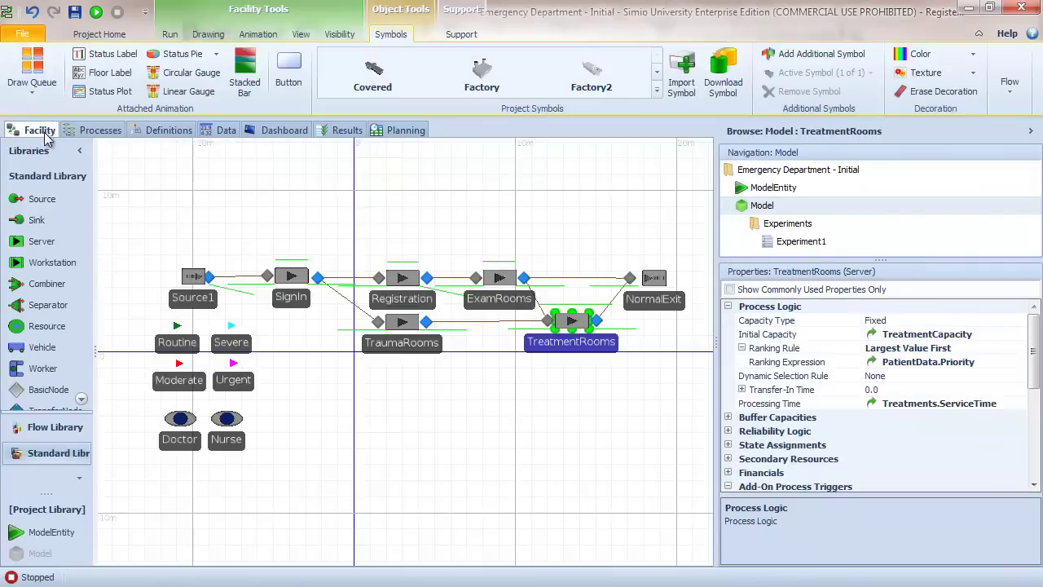
Create a Before Processing add-on process for the TraumaRooms server and place a Seize step in it.
click(435, 351)
scroll(743, 421, down, 2)
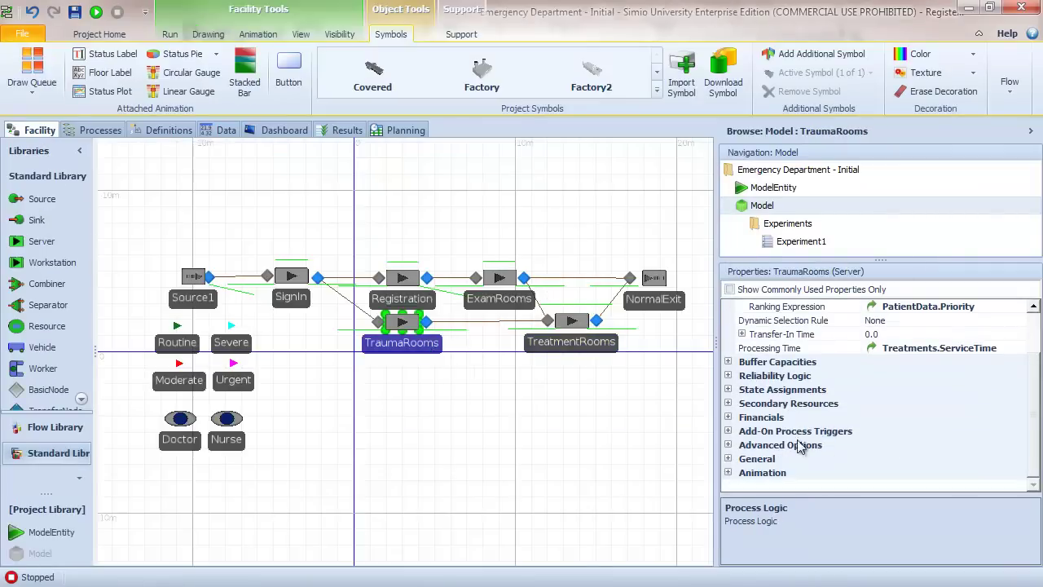
drag(469, 409, 451, 397)
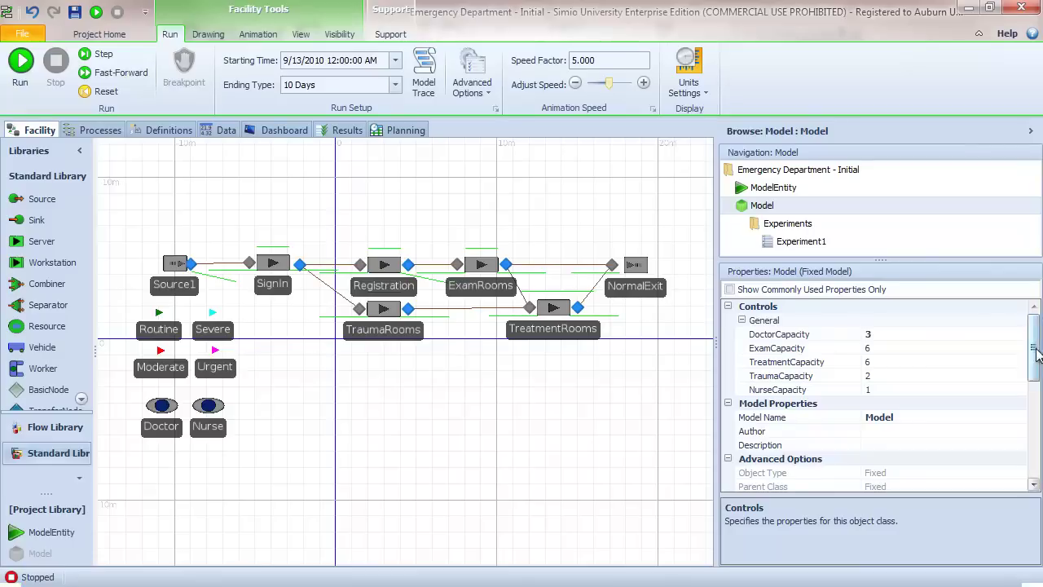
drag(1033, 362, 382, 352)
click(383, 328)
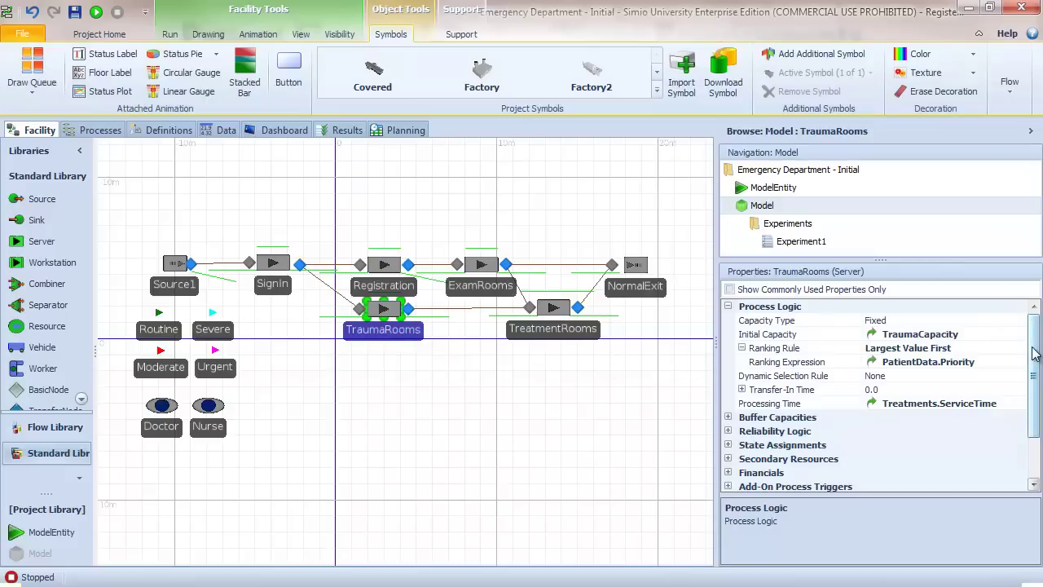
drag(1035, 403, 1040, 417)
click(728, 430)
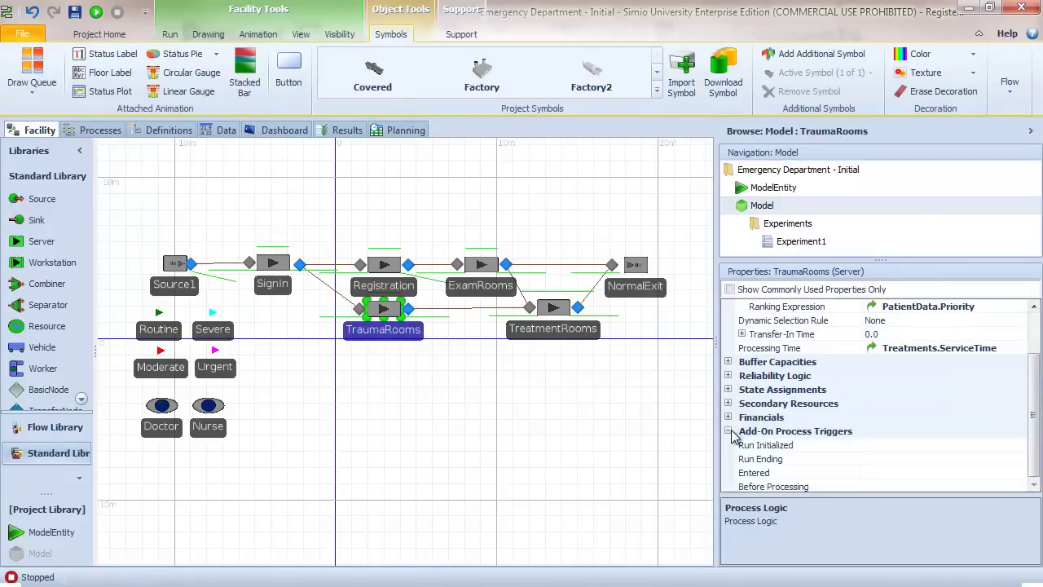
drag(1037, 375, 1037, 428)
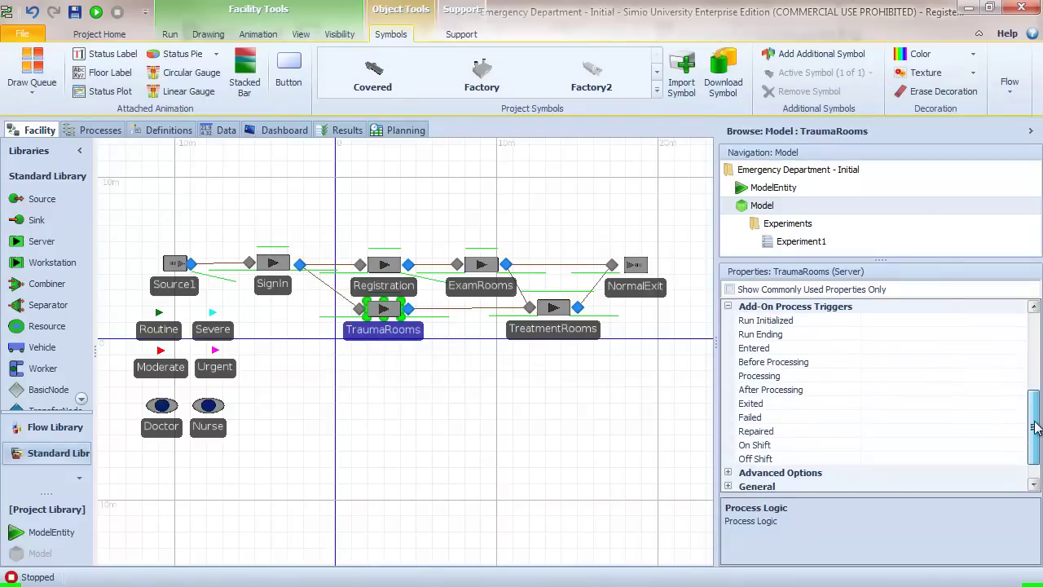
double_click(787, 364)
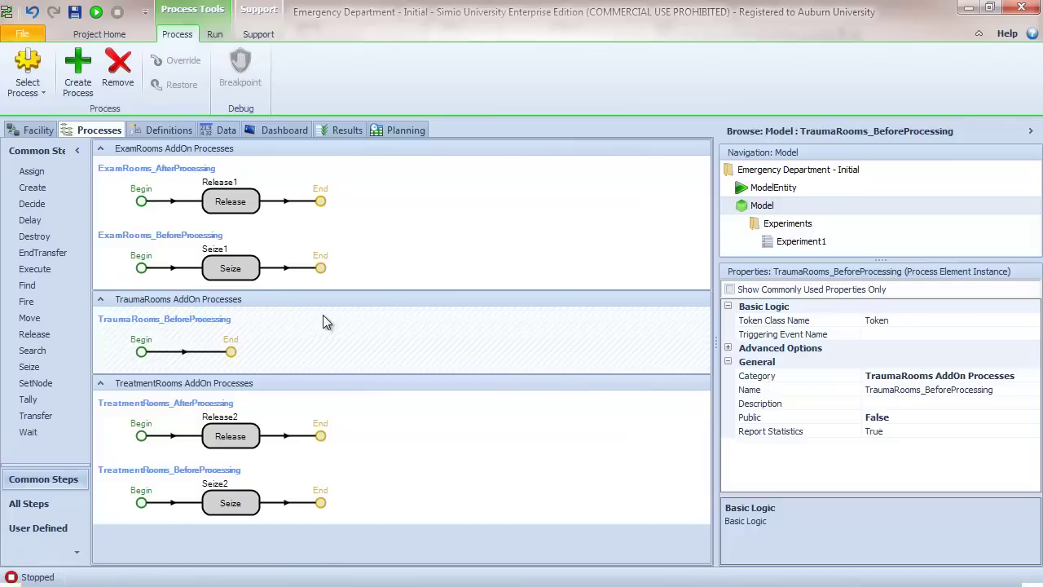
drag(29, 367, 210, 354)
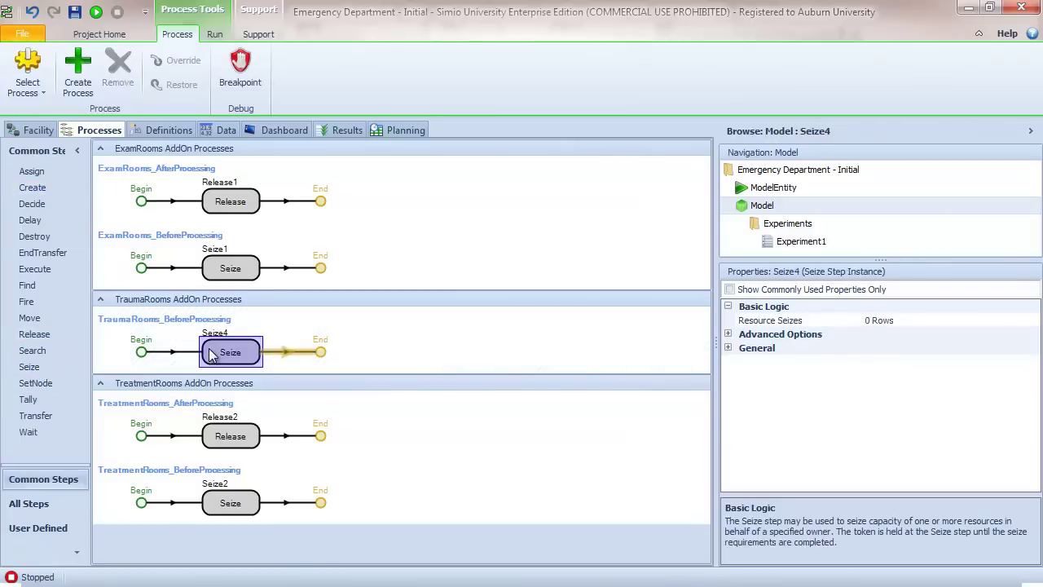
Add a resource seize to the TraumaRooms Seize step with object type FromList and object list NurseDoctor.
click(1027, 322)
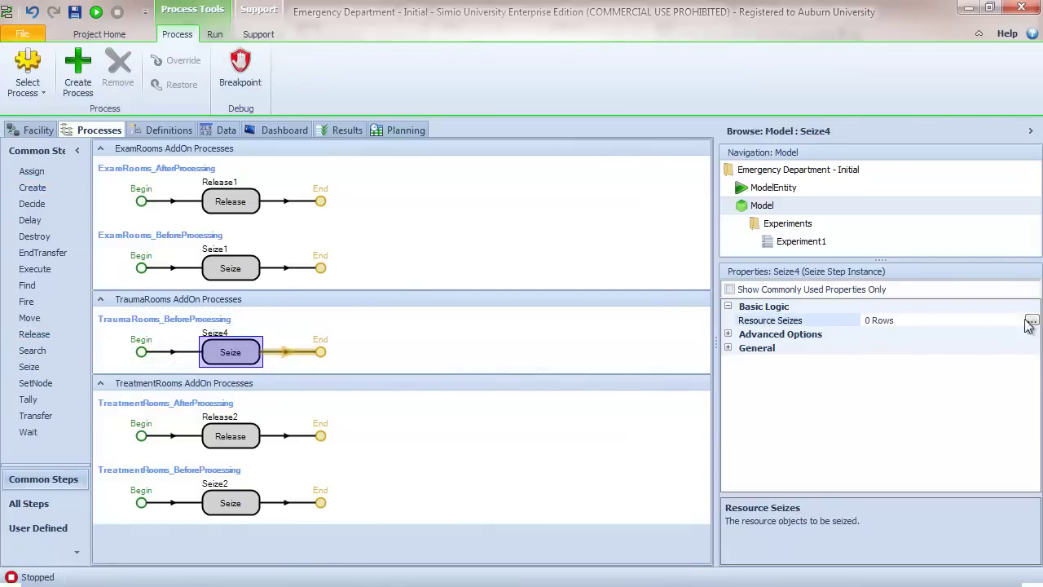
click(1031, 322)
click(383, 388)
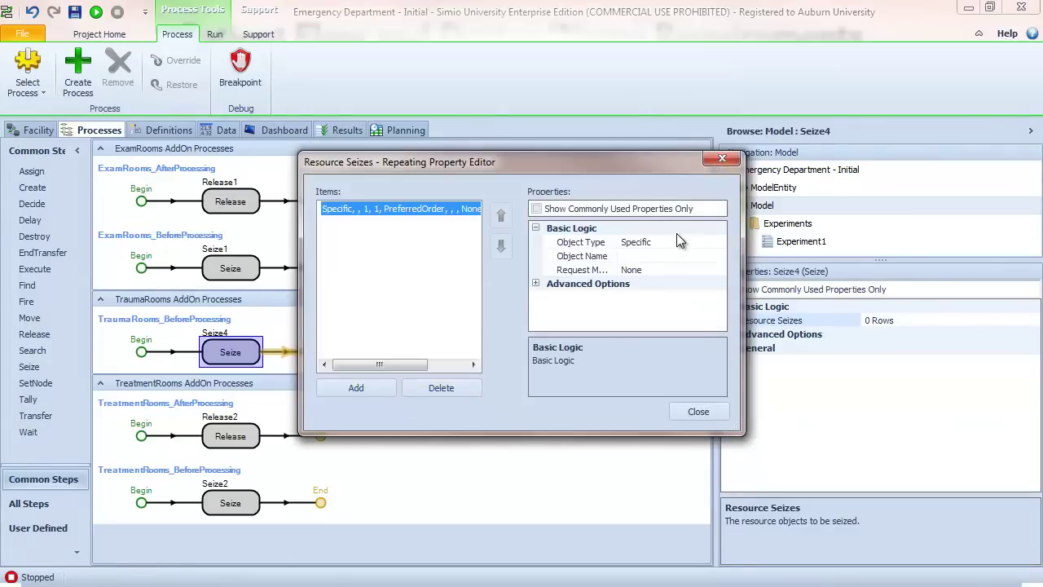
click(607, 241)
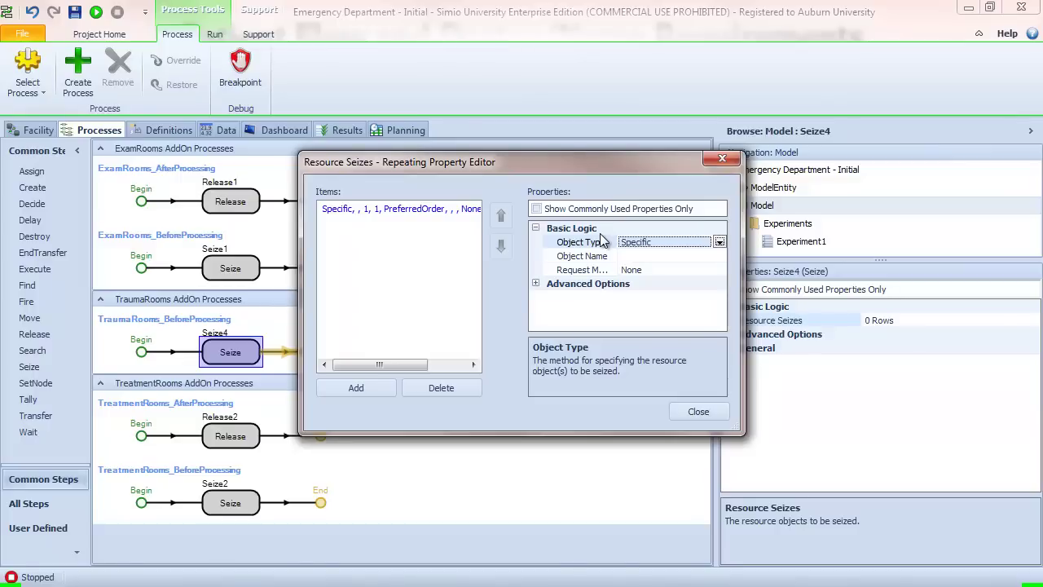
click(719, 242)
click(662, 269)
click(658, 256)
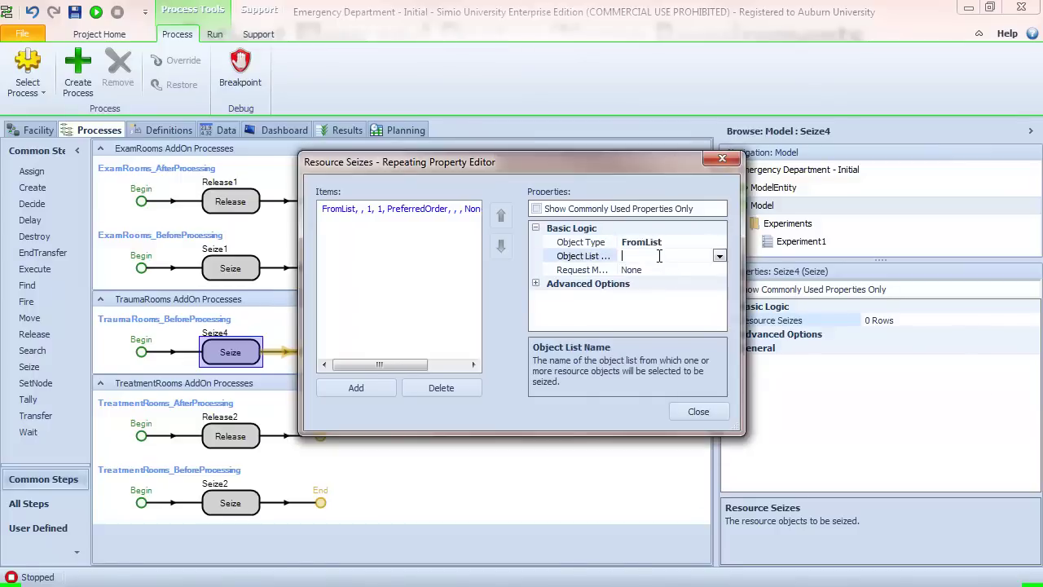
text(NurseDoctor)
key(Return)
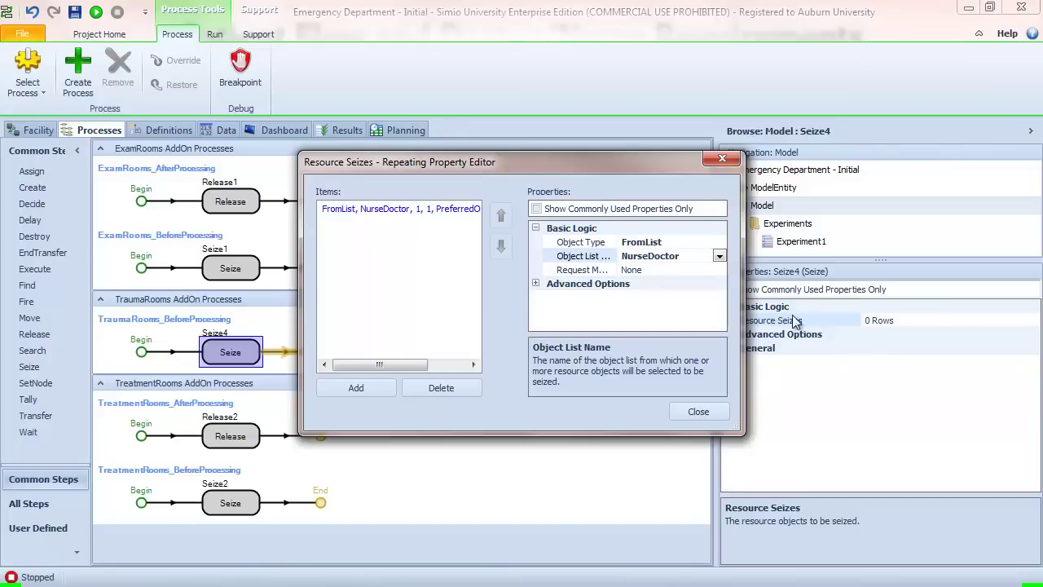
Add a second resource seize to the TraumaRooms Seize step for the specific object Doctor.
click(356, 388)
click(649, 256)
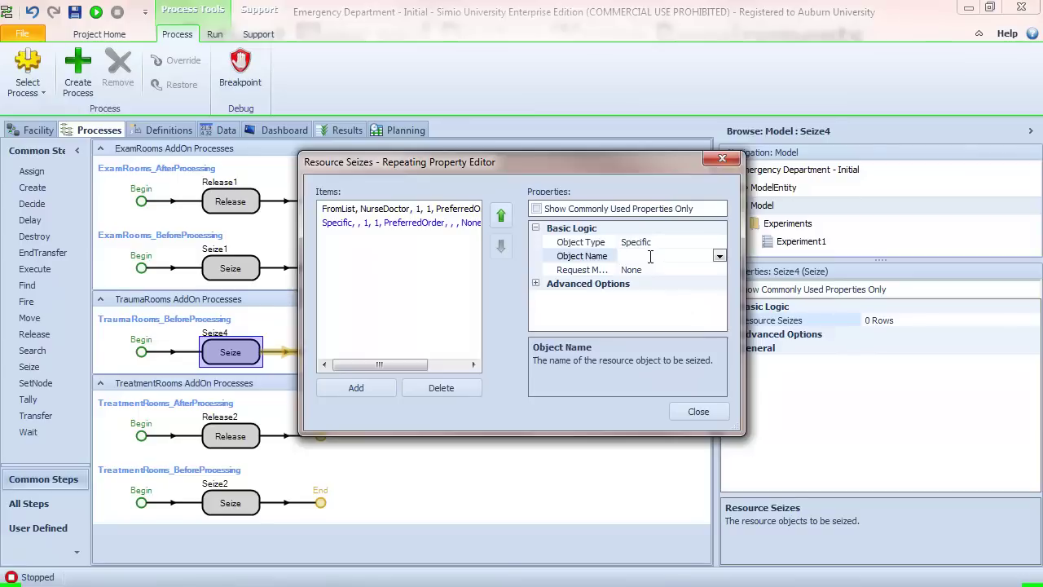
text(Doctor)
key(Return)
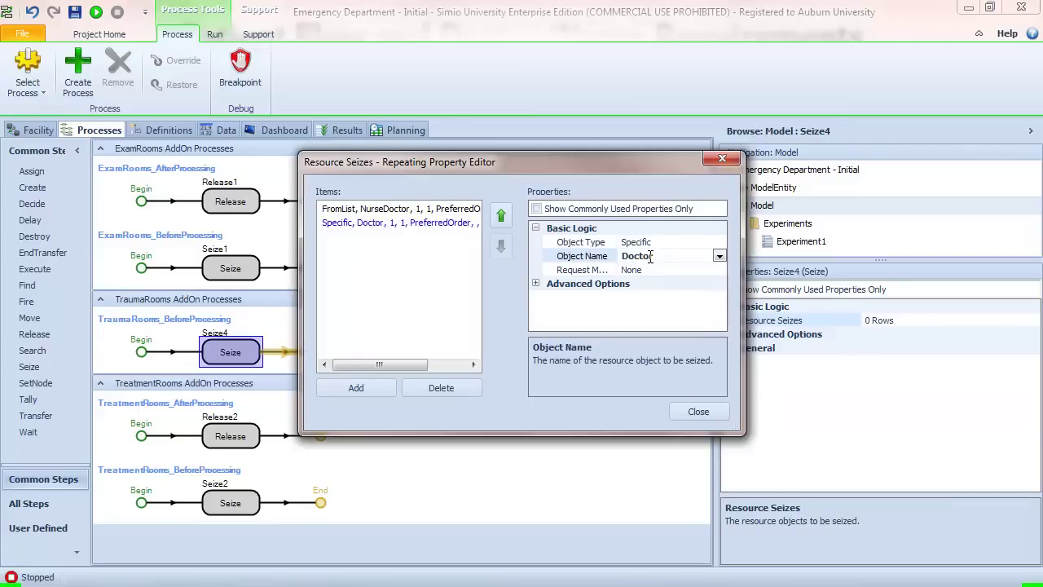
click(697, 412)
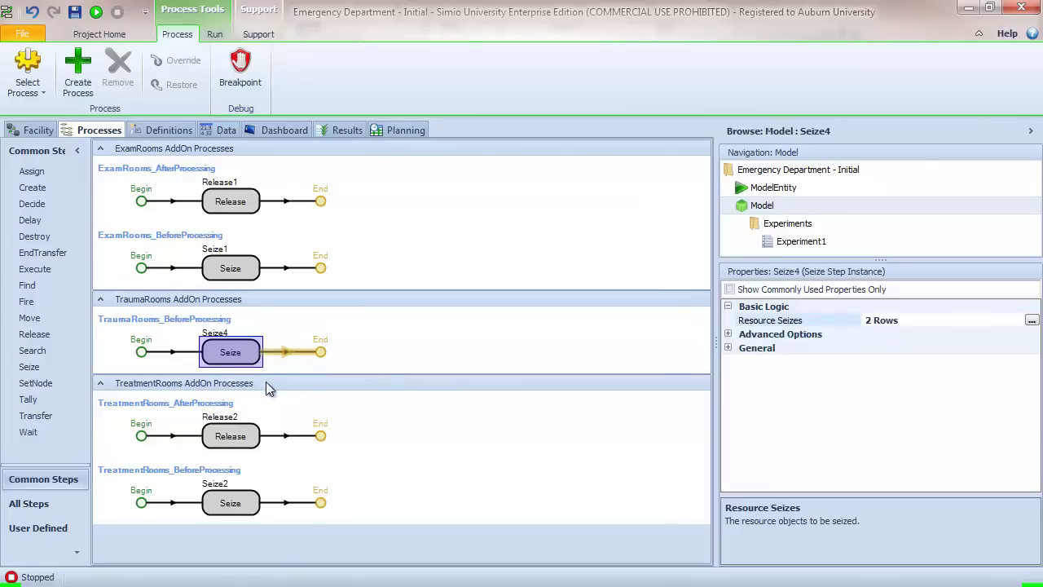
Create an After Processing add-on process for the TraumaRooms server and place a Release step in it.
click(30, 131)
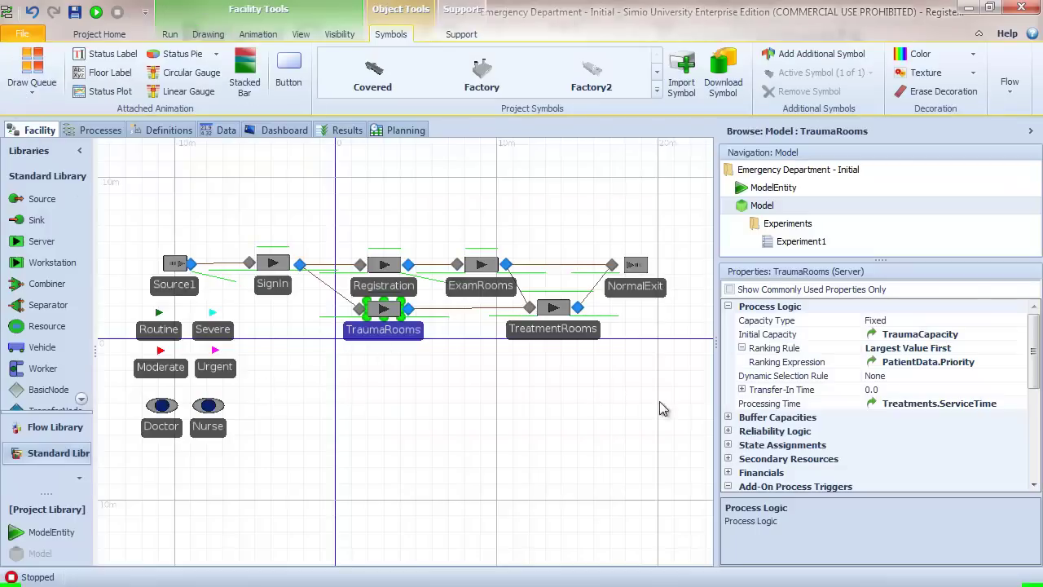
scroll(1033, 399, down, 3)
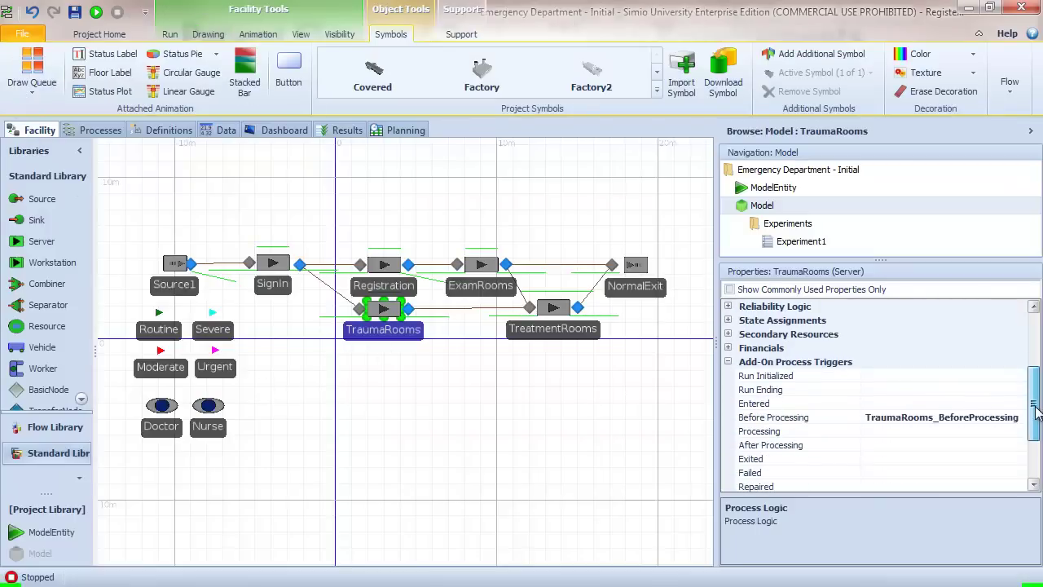
double_click(786, 446)
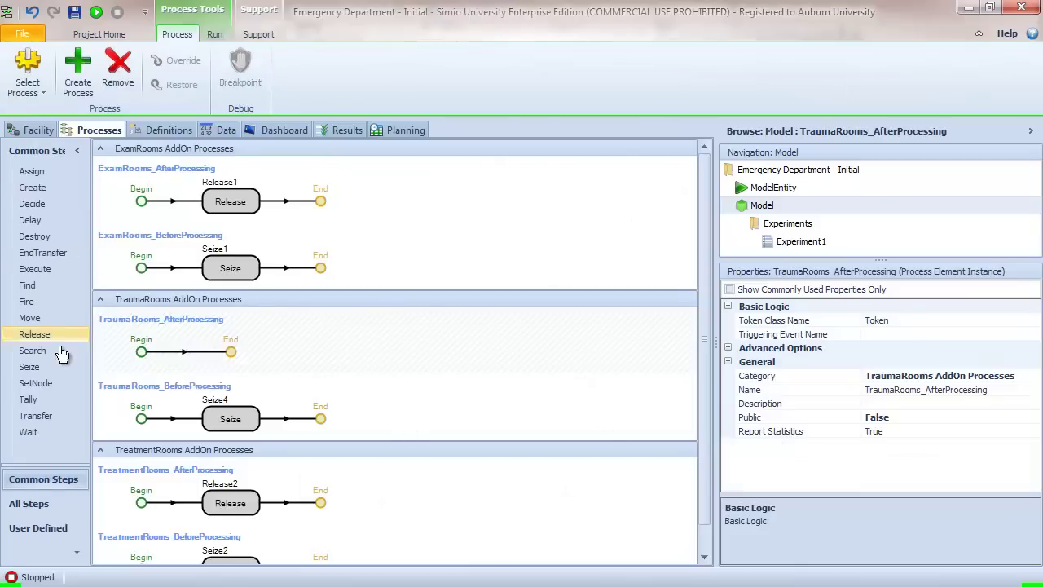
drag(47, 341, 219, 359)
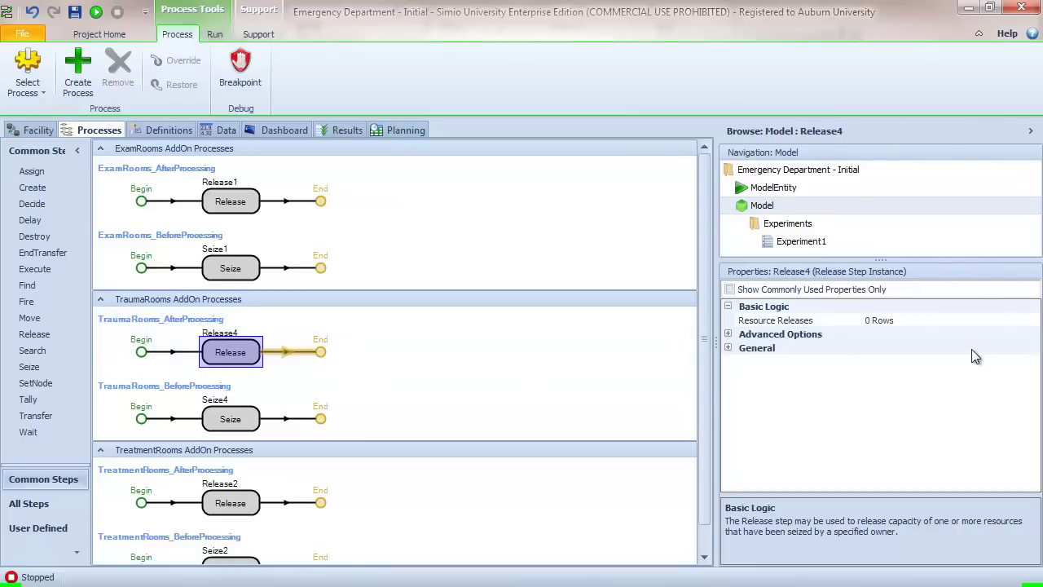
Add a resource release to the TraumaRooms Release step with object type FromList and object list NurseDoctor.
click(975, 323)
click(1030, 321)
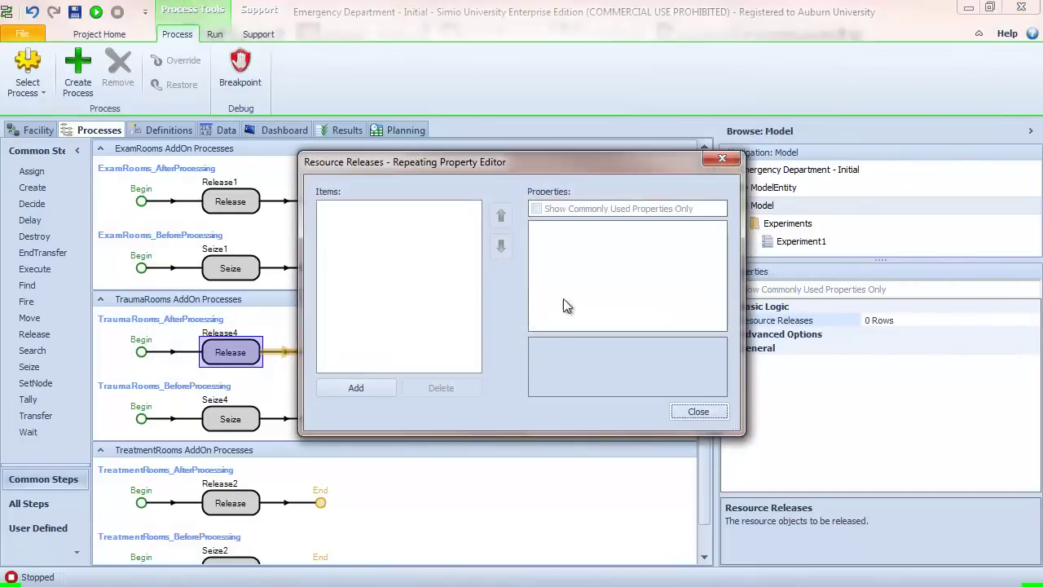
click(356, 387)
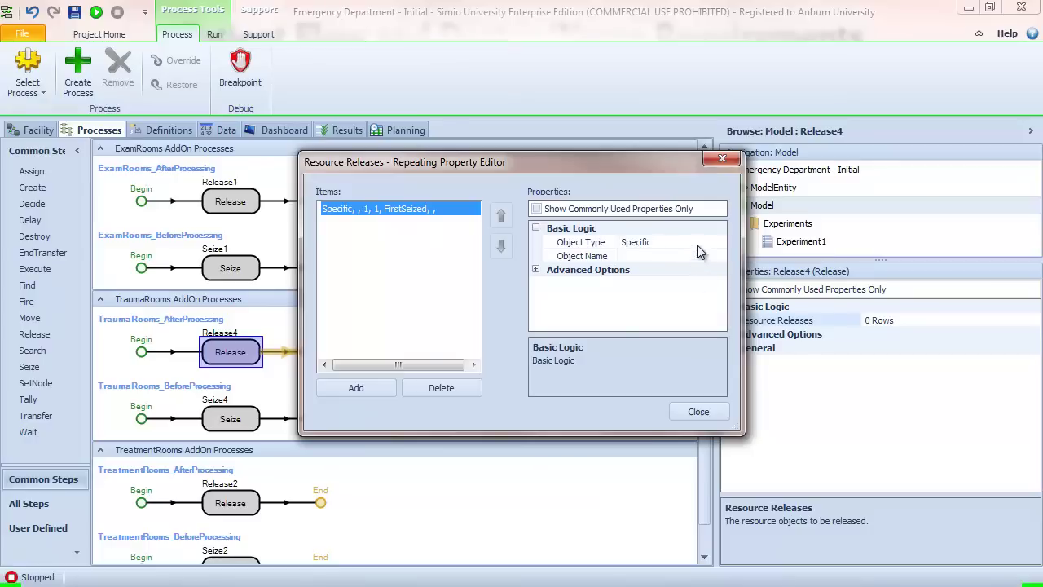
click(706, 243)
click(719, 243)
click(669, 269)
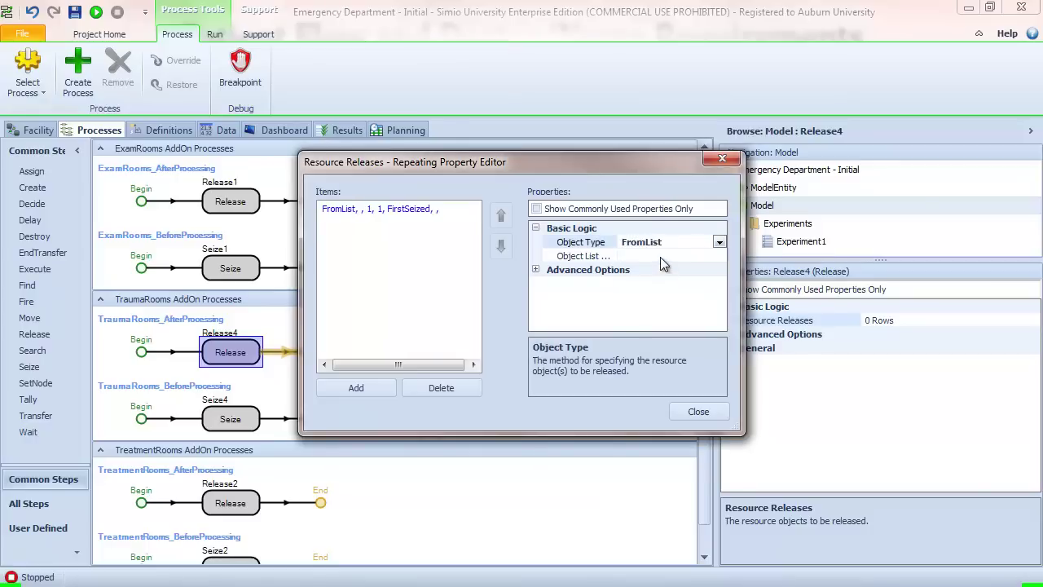
click(662, 255)
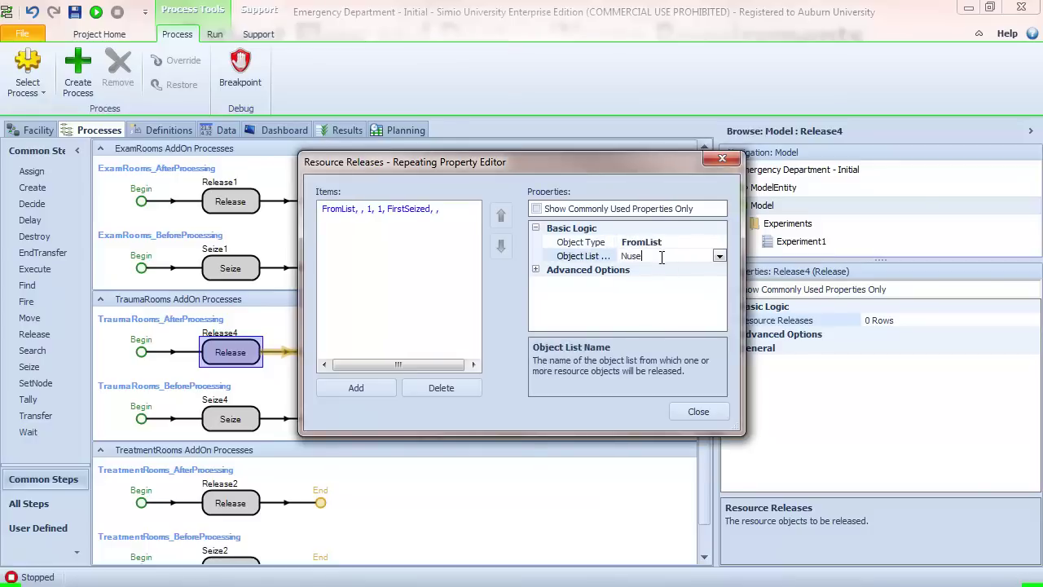
text(NurseDoctor)
key(Return)
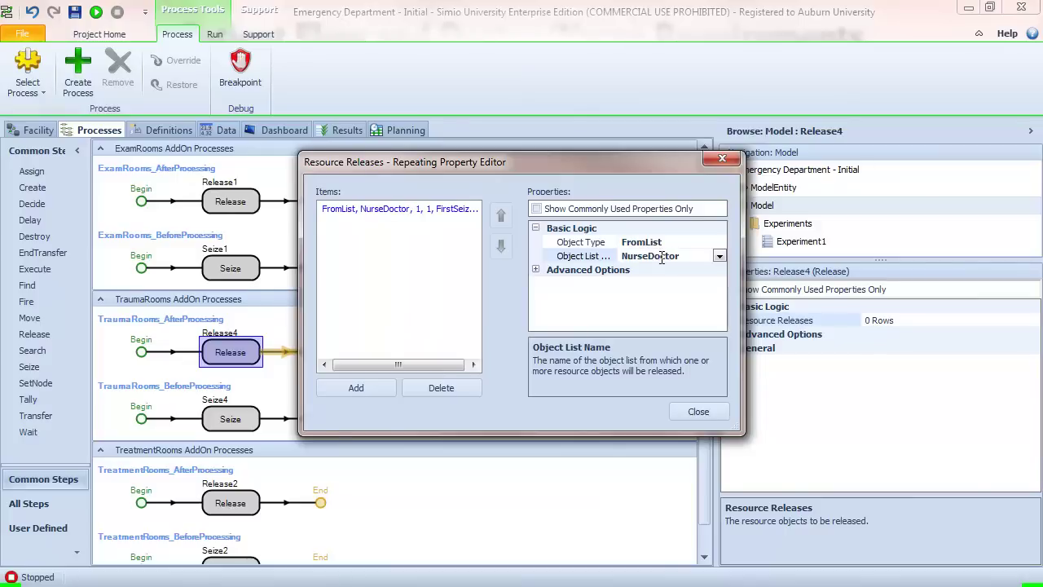
Add a second resource release to the TraumaRooms Release step for the specific object Doctor.
click(349, 384)
click(665, 256)
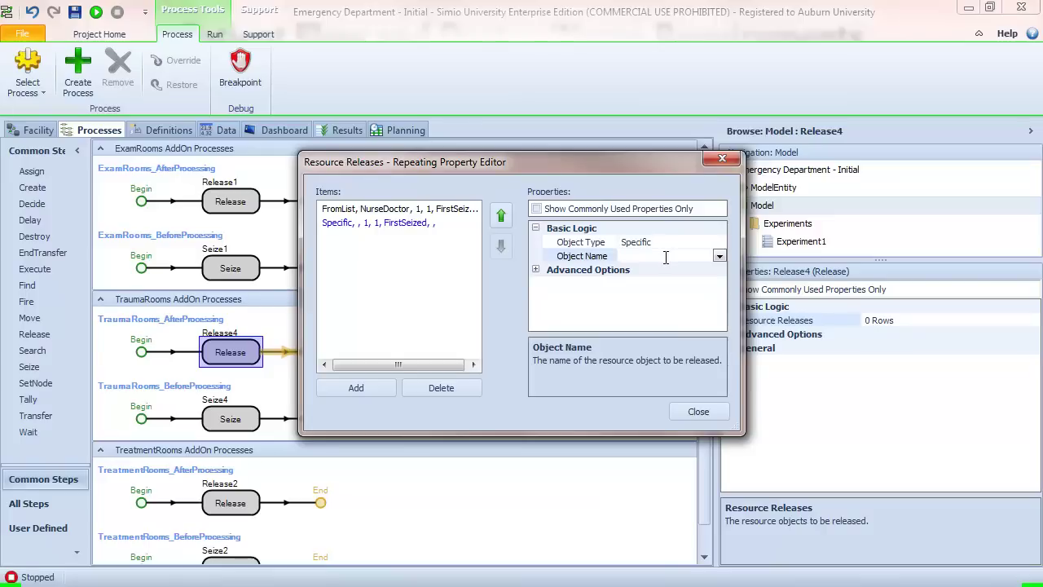
text(Doctor)
key(Return)
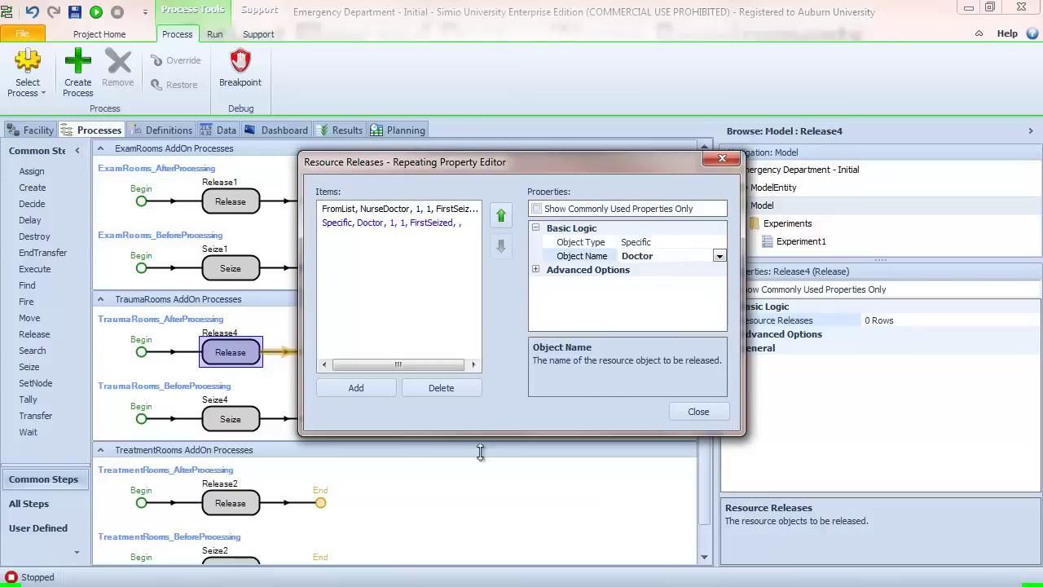
click(697, 412)
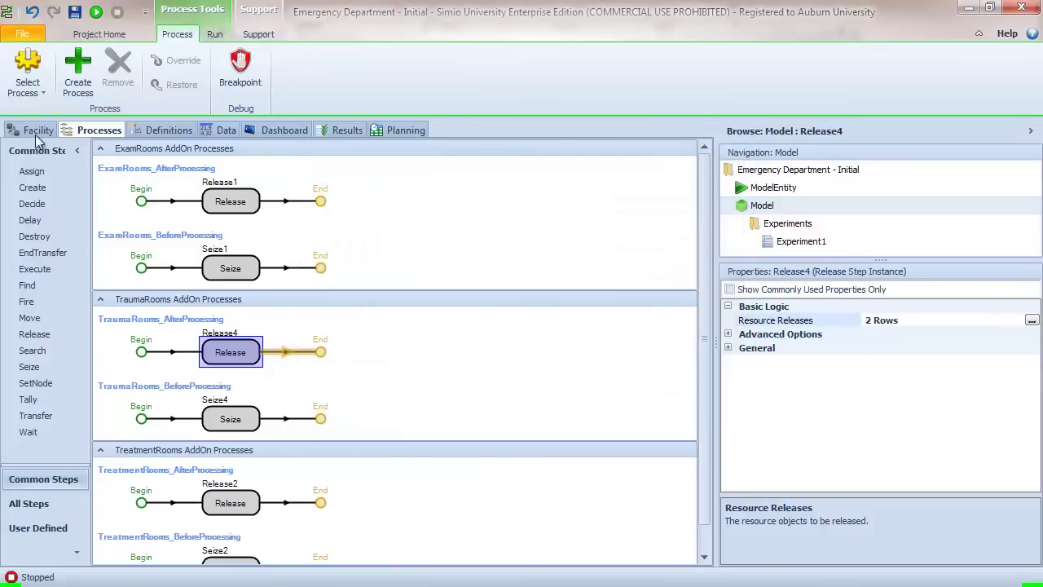
Run the animated model briefly from the facility layout and stop it, and check the control values of Experiment1's scenario.
click(38, 131)
click(434, 392)
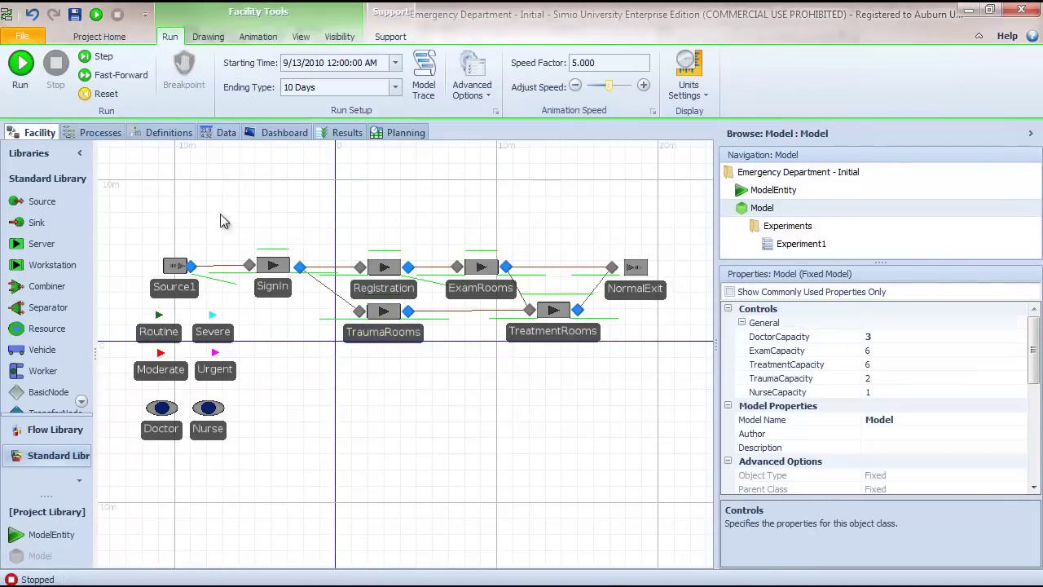
click(22, 74)
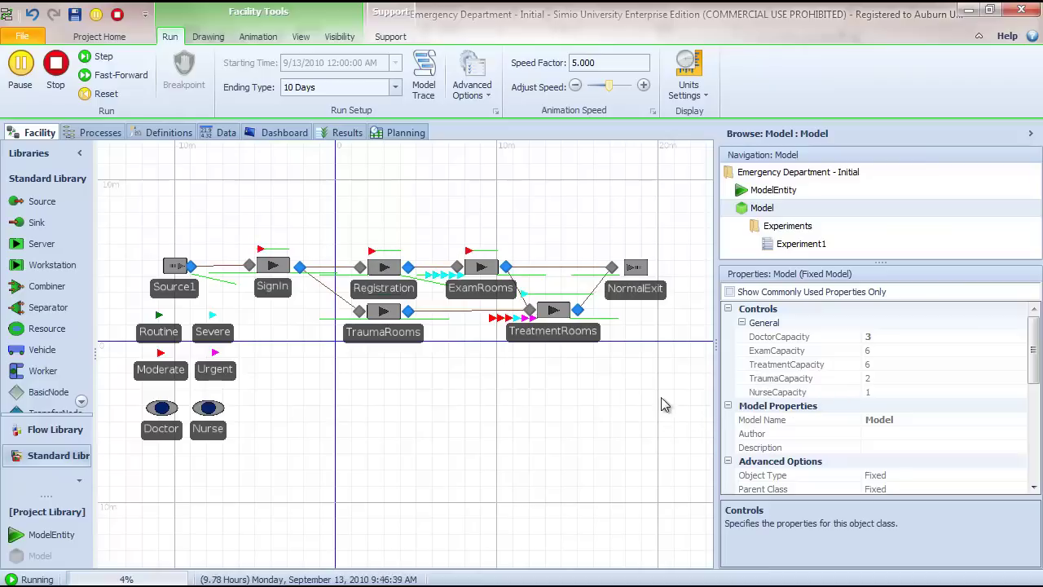
click(64, 70)
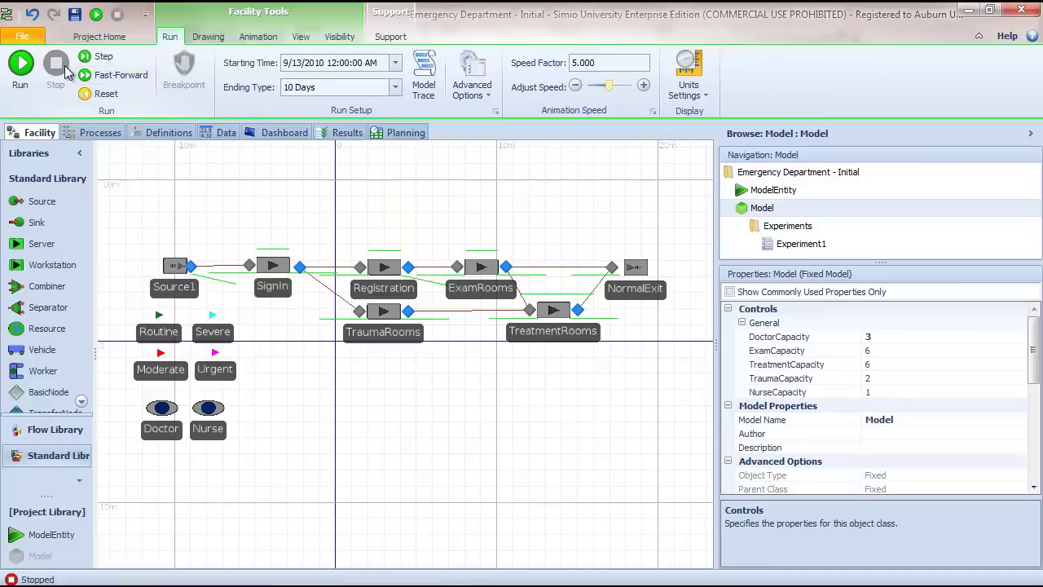
click(781, 245)
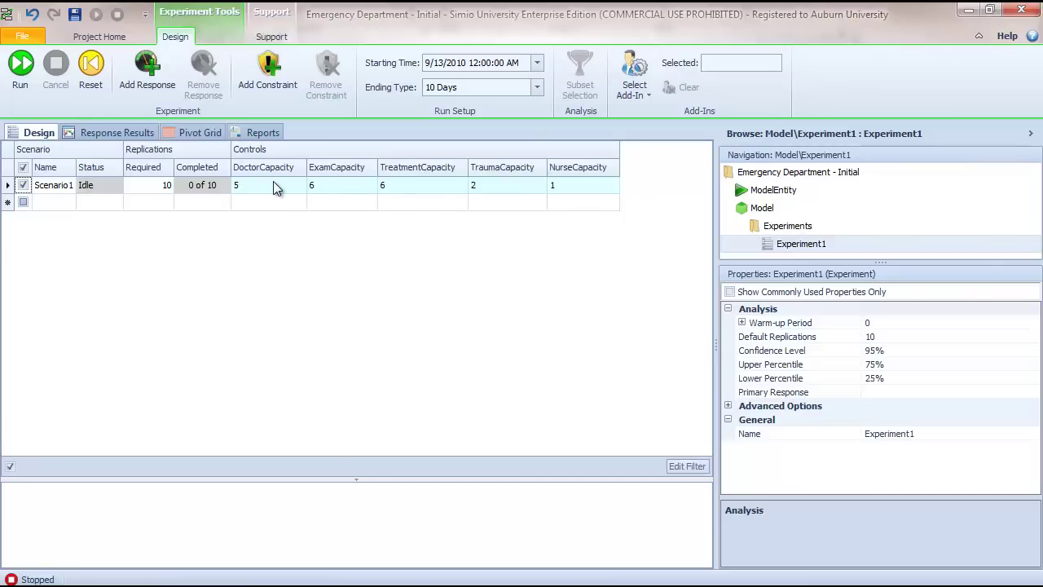
double_click(762, 210)
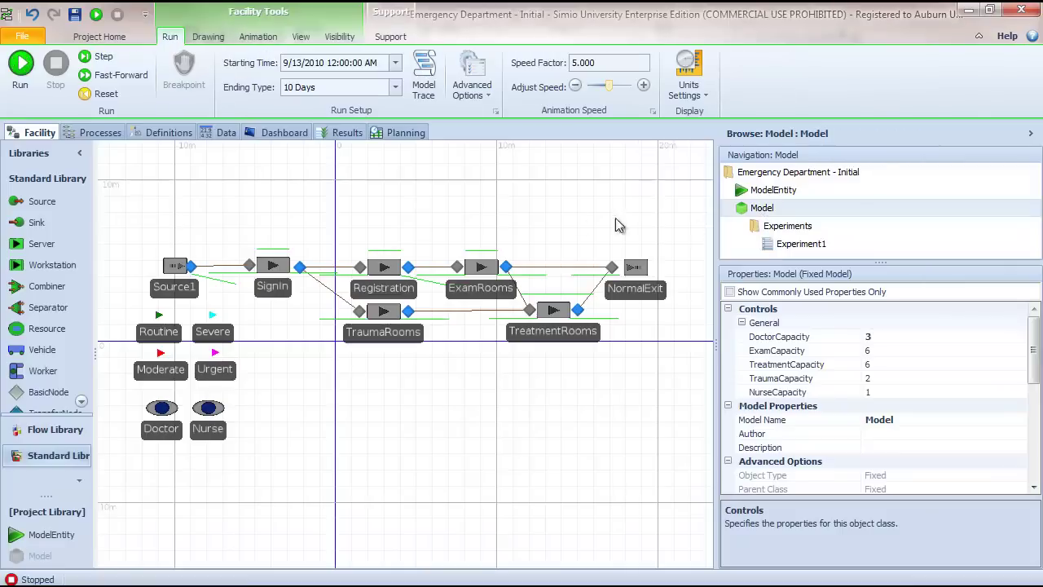
Fast-forward a model run through the full 10 days and examine its pivot grid results before stopping the run.
click(31, 88)
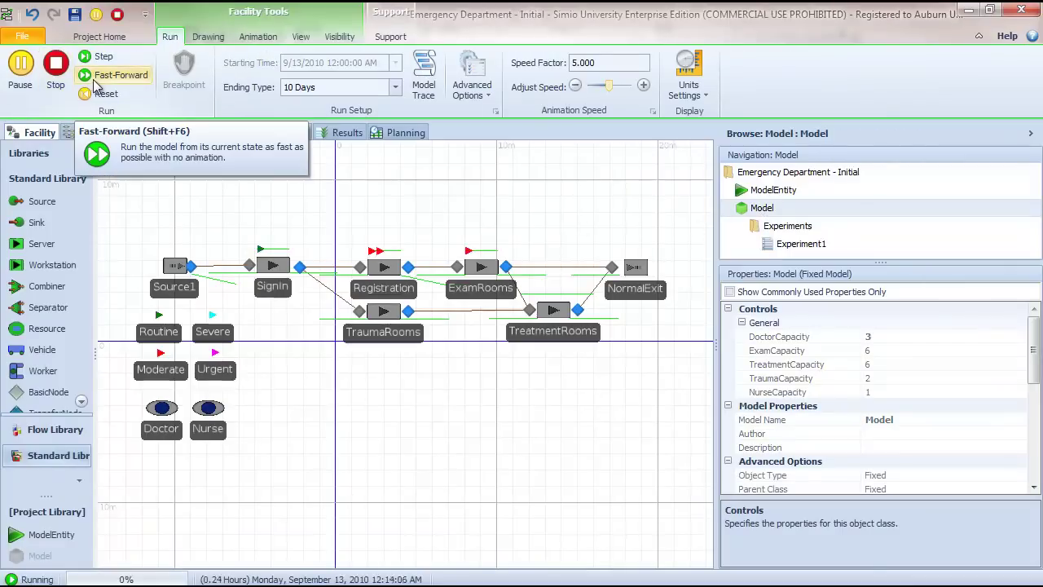
click(114, 75)
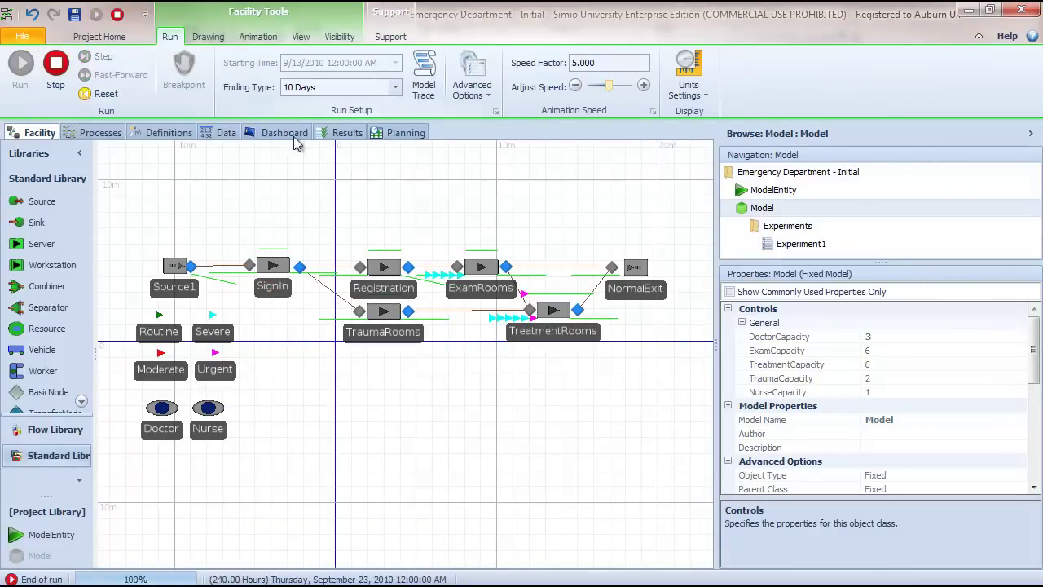
click(340, 133)
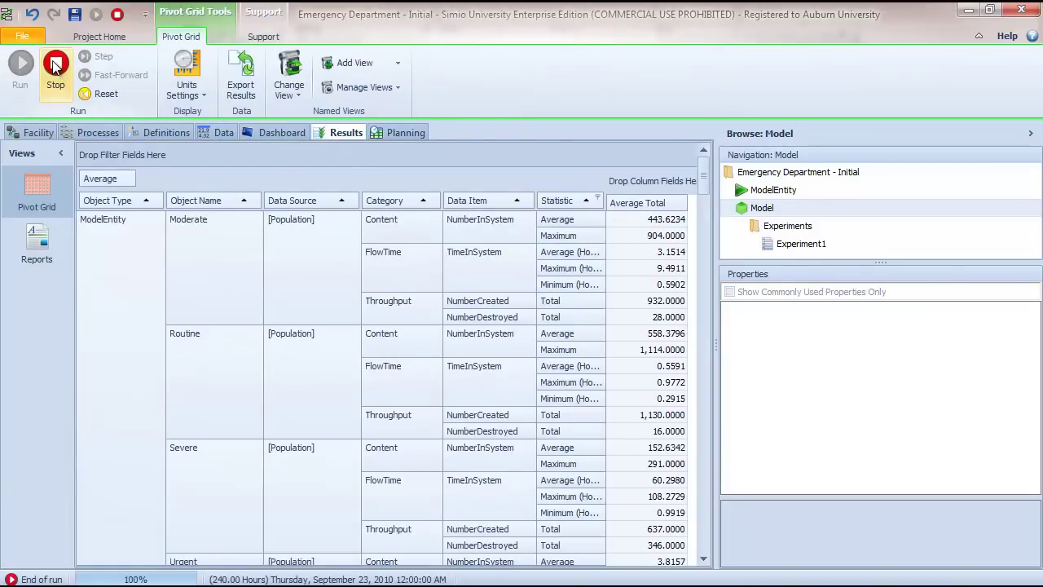
click(56, 89)
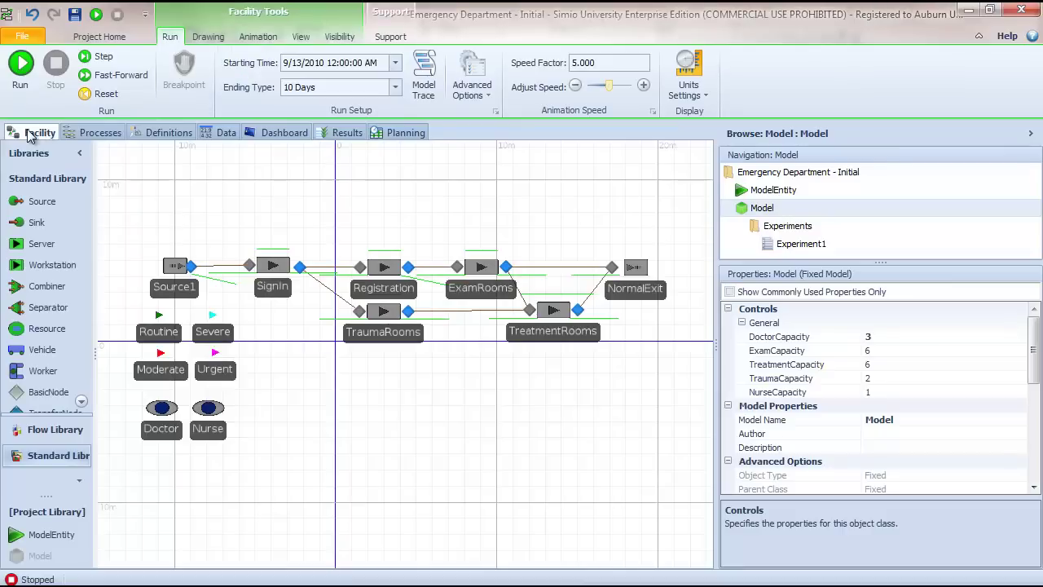